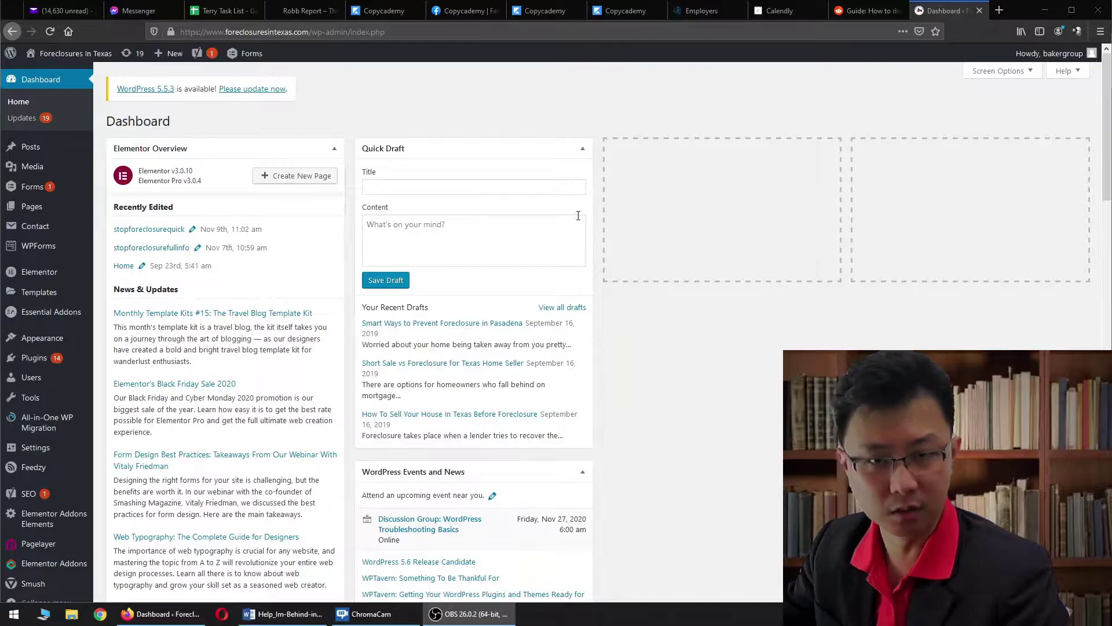
# Step: Start a new post and check the article draft in the Word document
pyautogui.moveTo(36, 148)
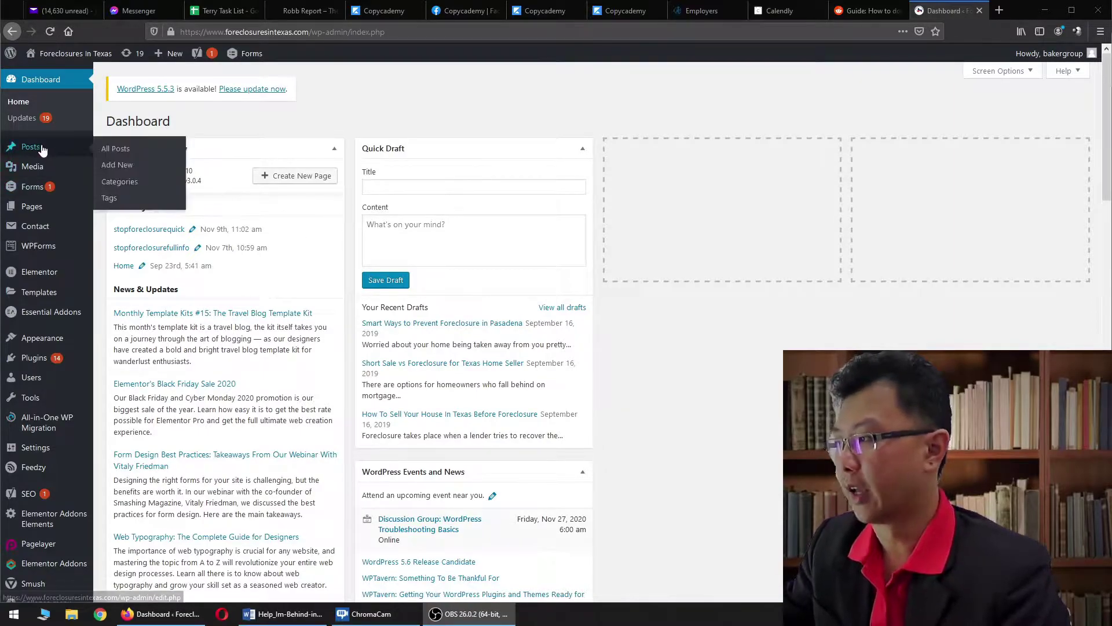
pyautogui.click(36, 148)
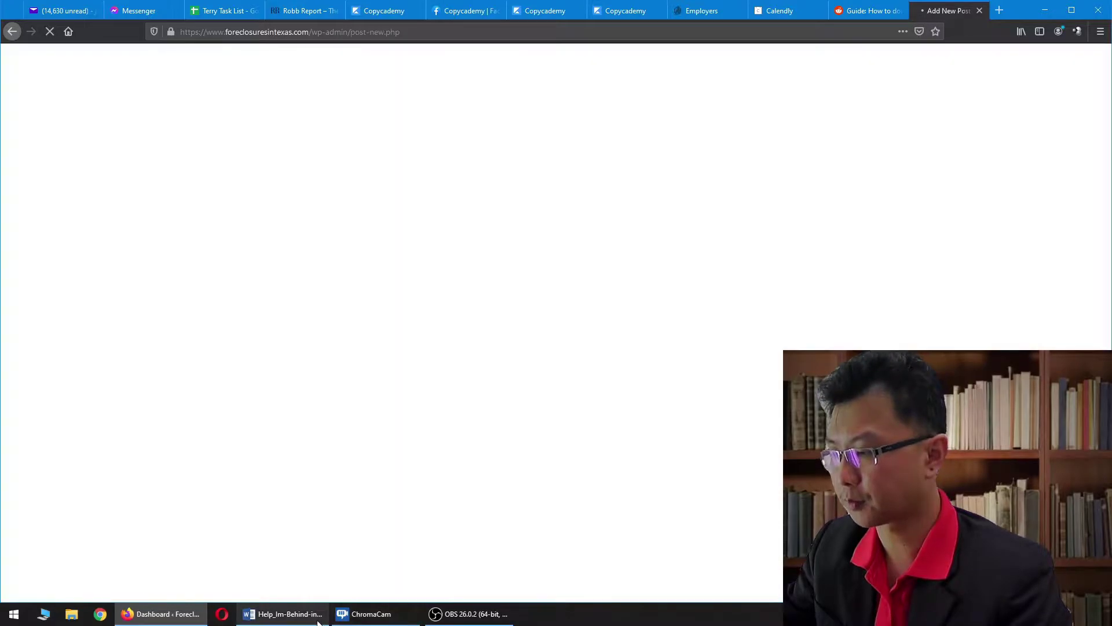
pyautogui.click(282, 614)
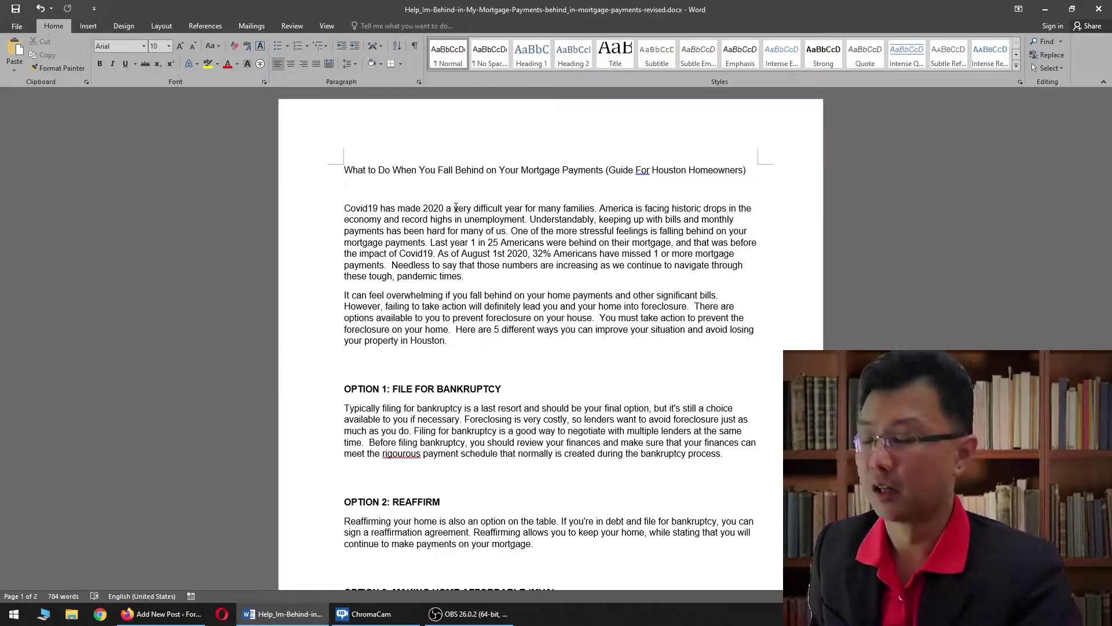
pyautogui.click(165, 614)
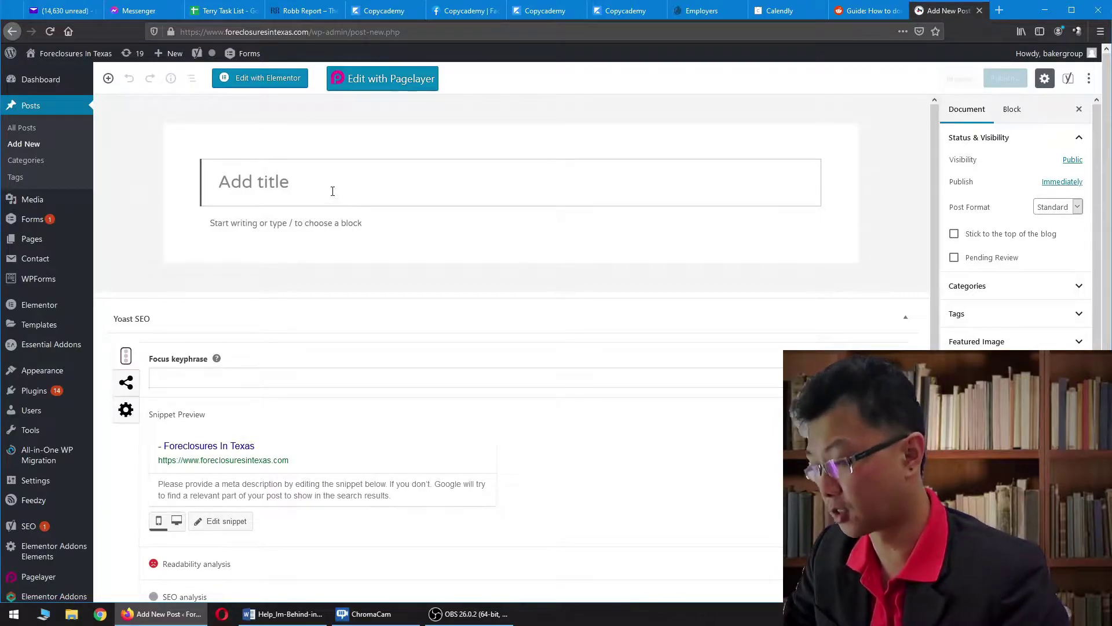
# Step: Copy "What to Do When You Fall Behind on Your Mortgage Payments" from the Word document into the new post's title
pyautogui.click(307, 613)
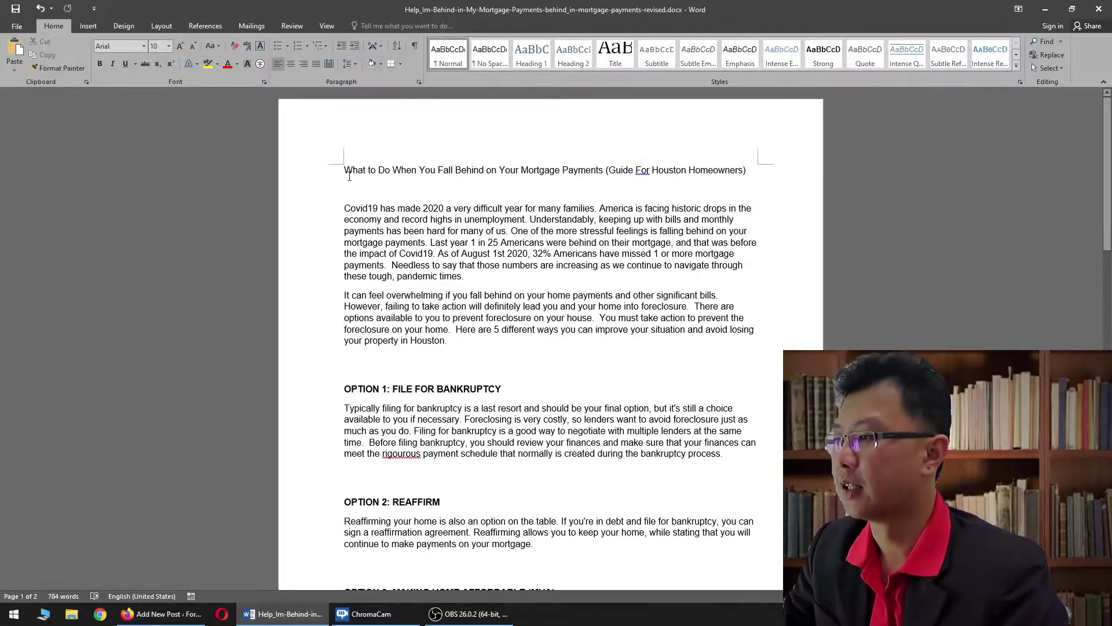
pyautogui.moveTo(358, 168); pyautogui.dragTo(561, 169)
pyautogui.click(561, 170)
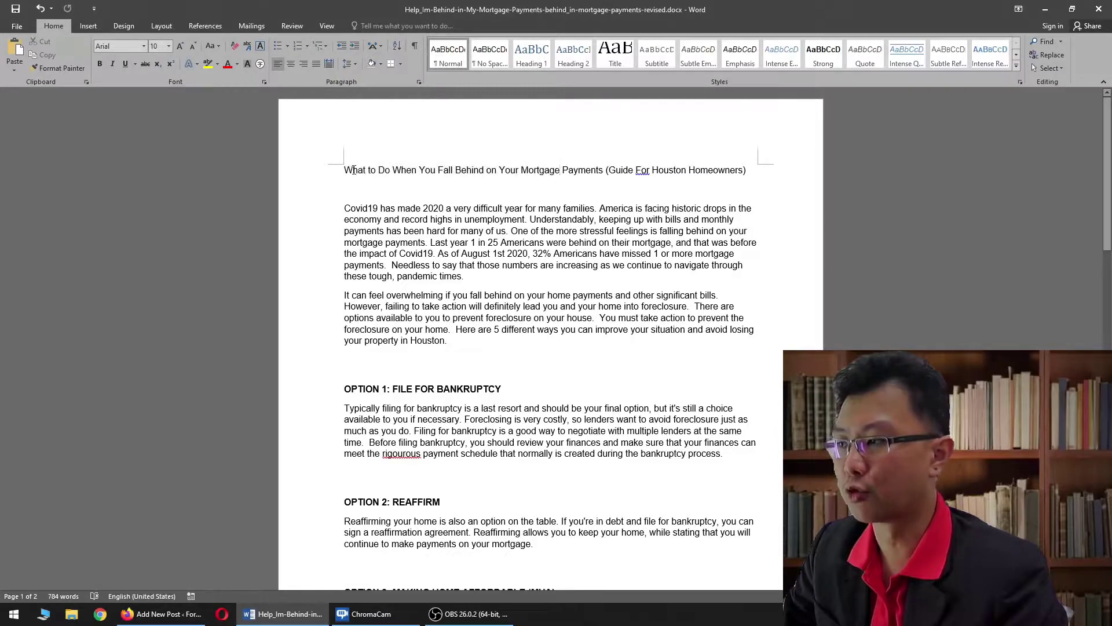
pyautogui.moveTo(344, 170); pyautogui.dragTo(603, 170)
pyautogui.hotkey('ctrl', 'c')
pyautogui.hotkey('alt', 'Tab')
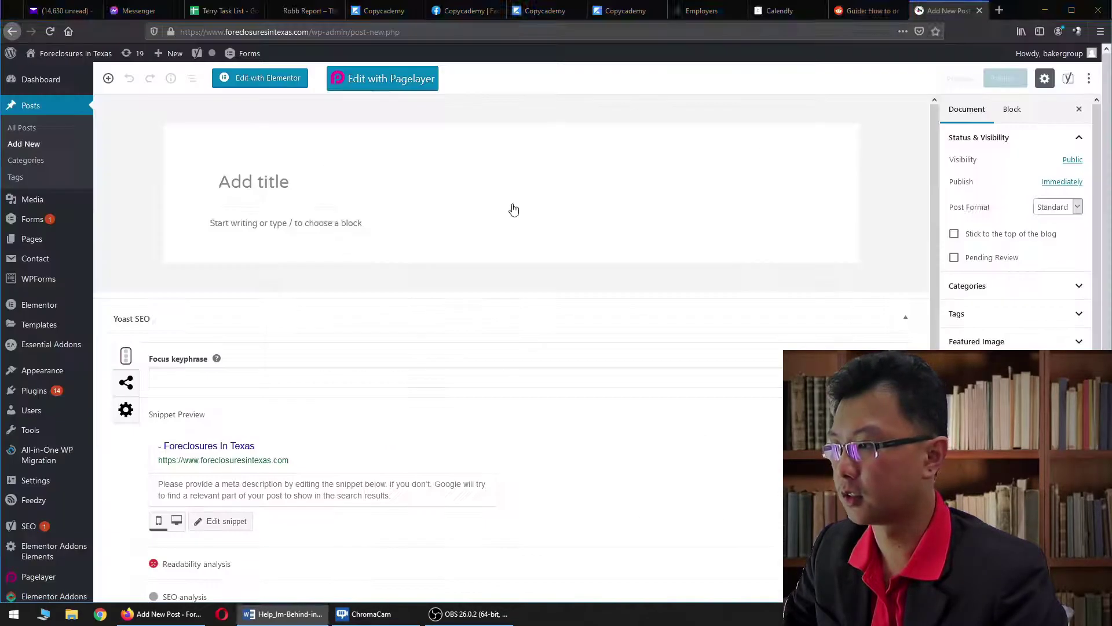
pyautogui.hotkey('ctrl', 'v')
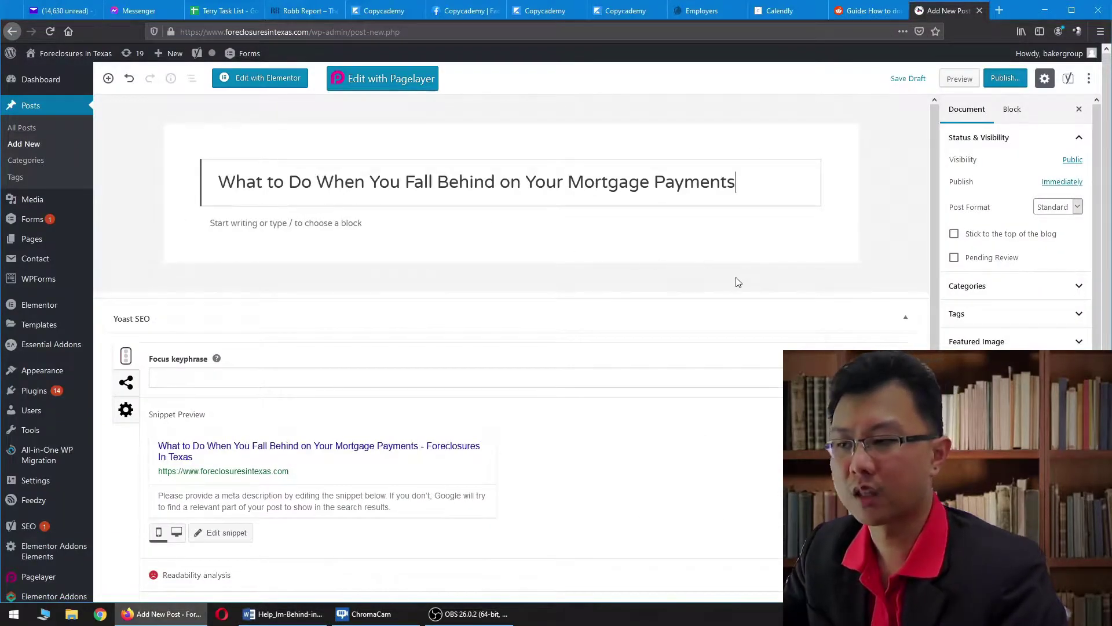
pyautogui.click(723, 253)
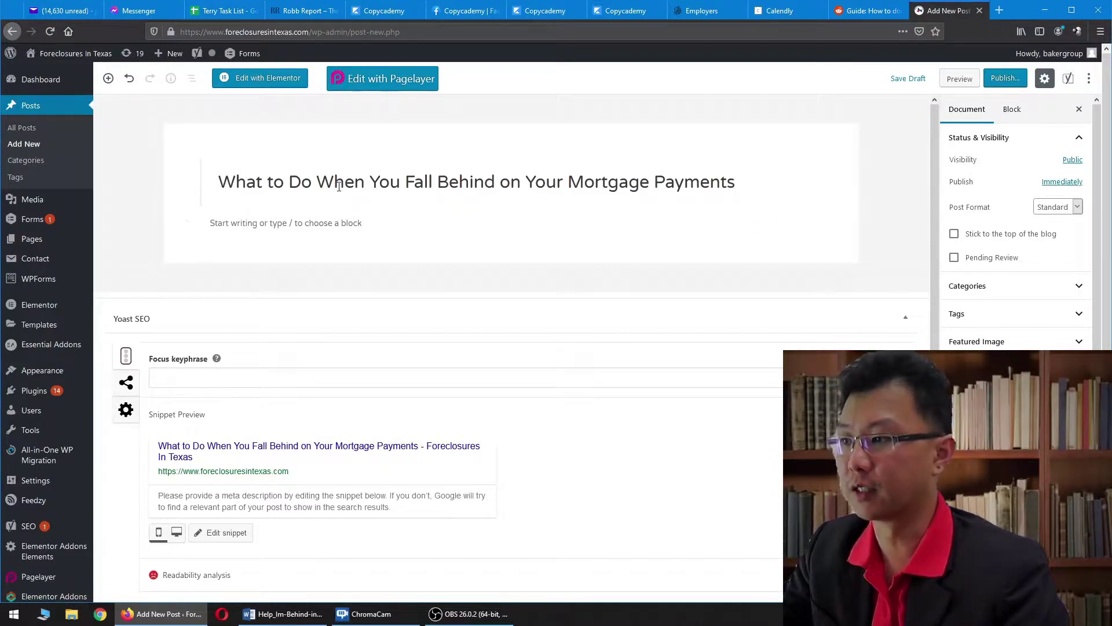
# Step: Publish the post and open its live page in a new browser tab
pyautogui.click(1009, 81)
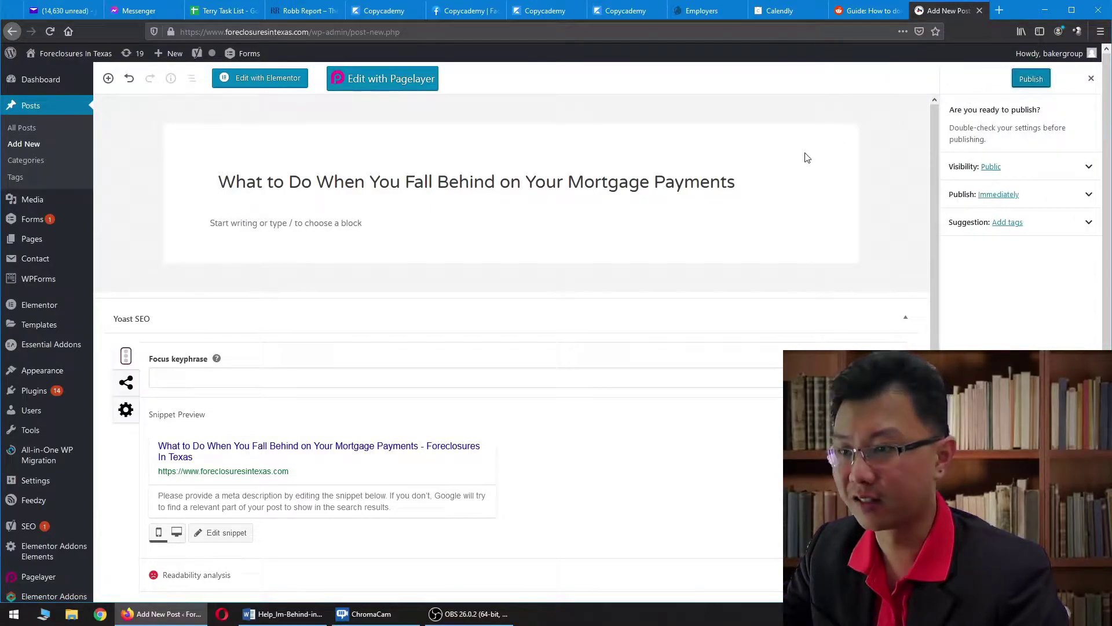
pyautogui.click(1028, 81)
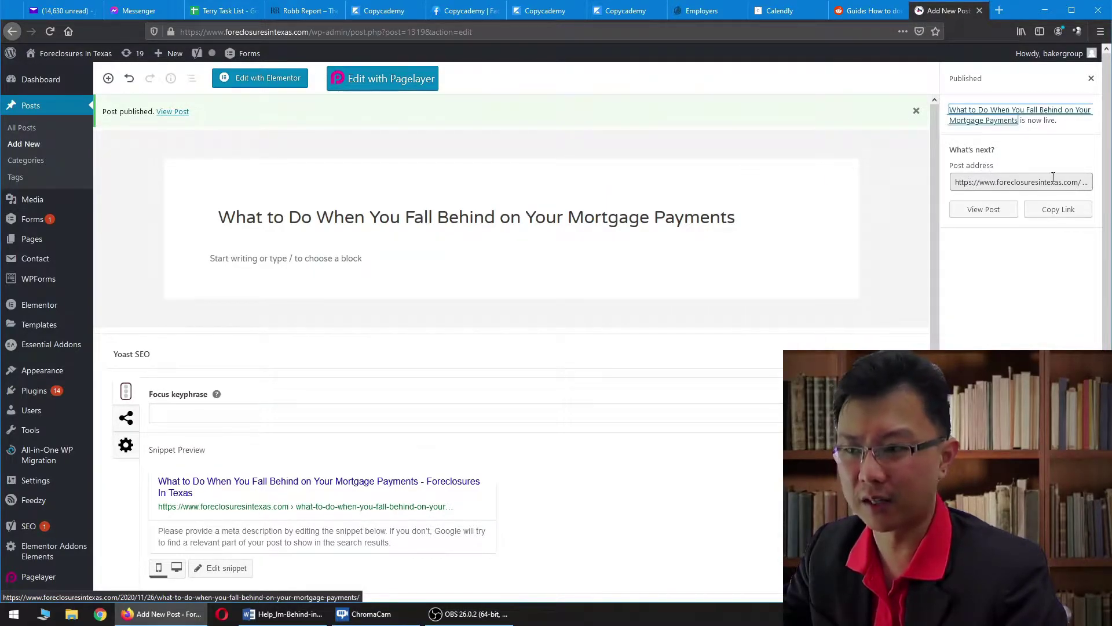
pyautogui.click(983, 214)
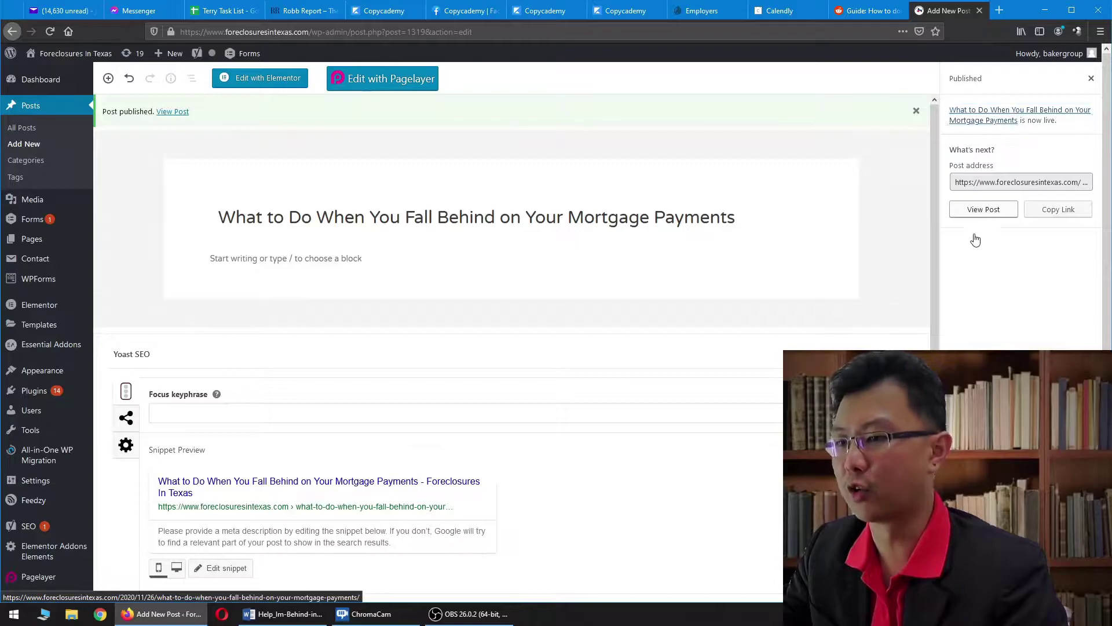
pyautogui.click(981, 214)
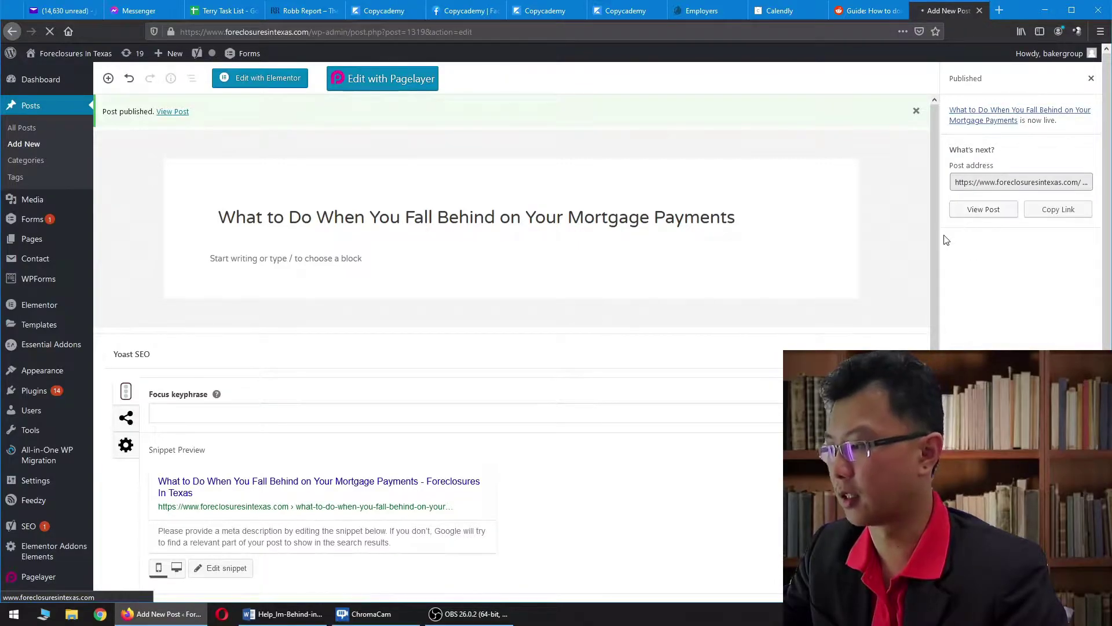
pyautogui.rightClick(981, 213)
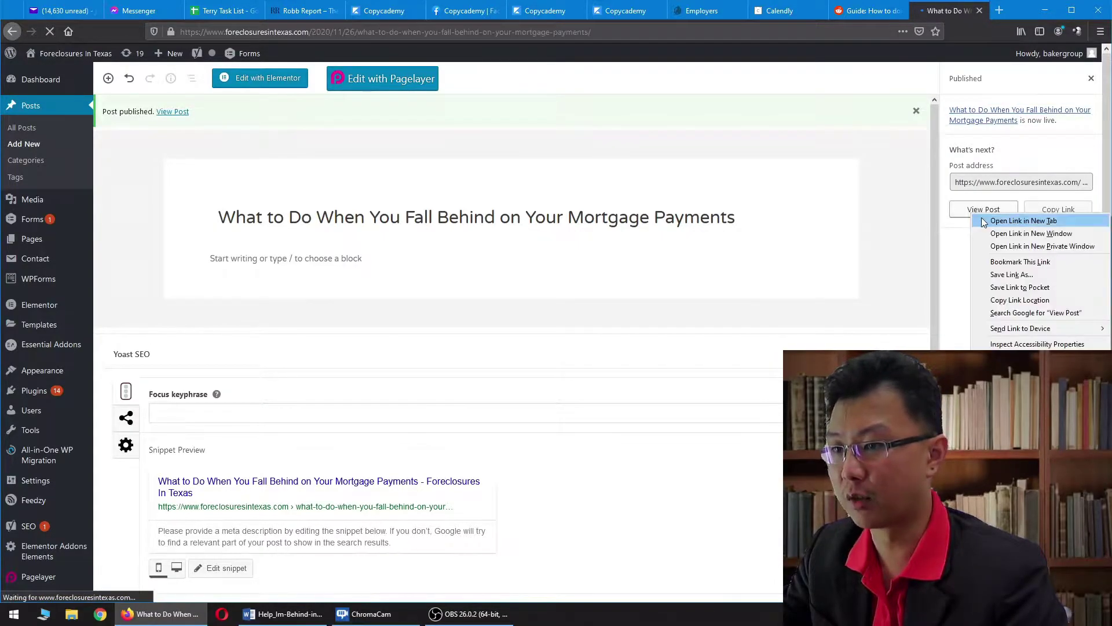
pyautogui.click(1019, 220)
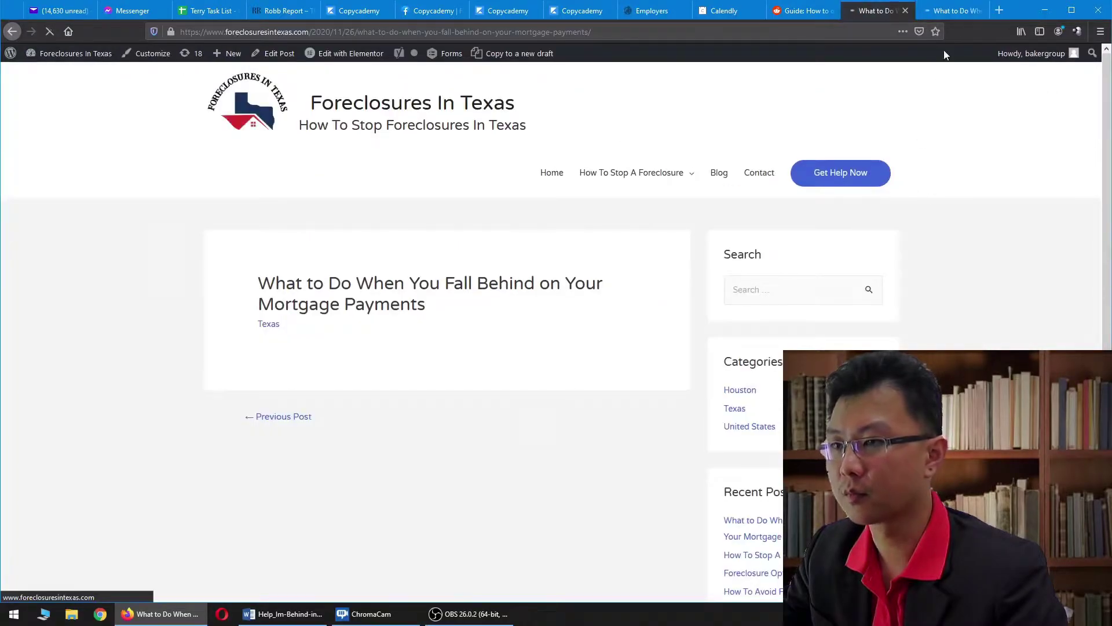
pyautogui.click(953, 11)
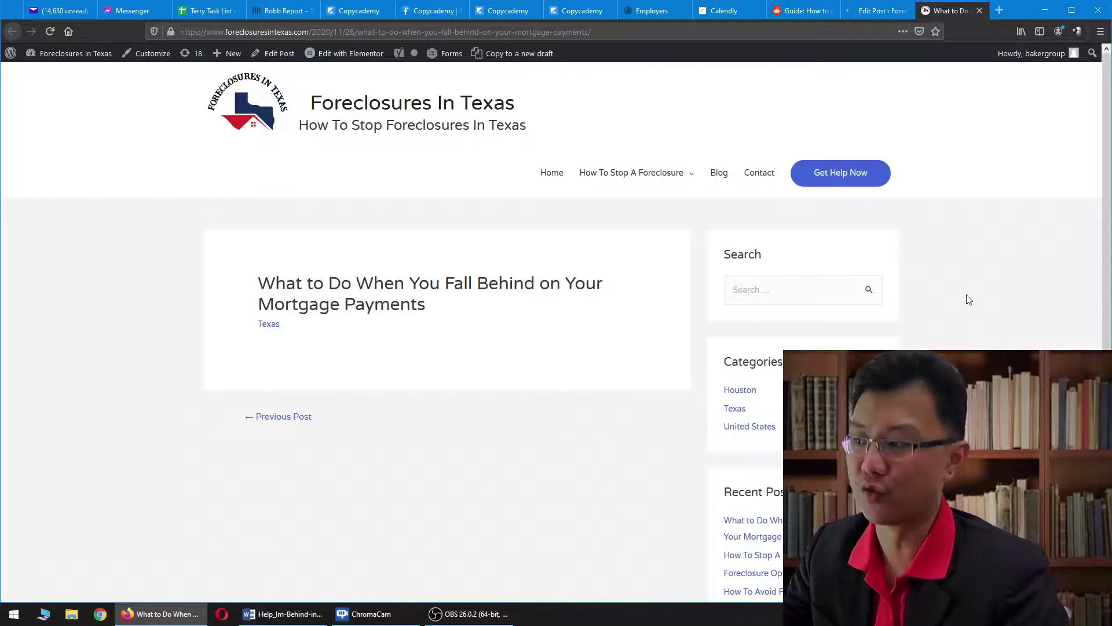
# Step: Examine the post title on the live page
pyautogui.moveTo(259, 283); pyautogui.dragTo(426, 307)
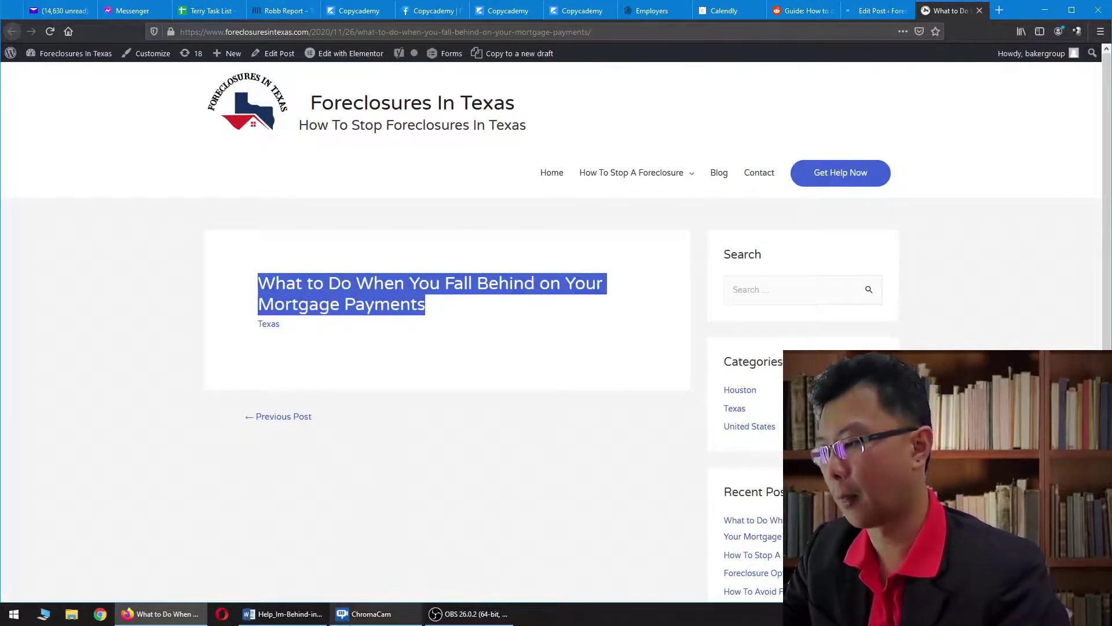
pyautogui.click(283, 614)
pyautogui.click(162, 614)
pyautogui.click(269, 288)
pyautogui.moveTo(269, 288); pyautogui.dragTo(430, 306)
pyautogui.click(432, 306)
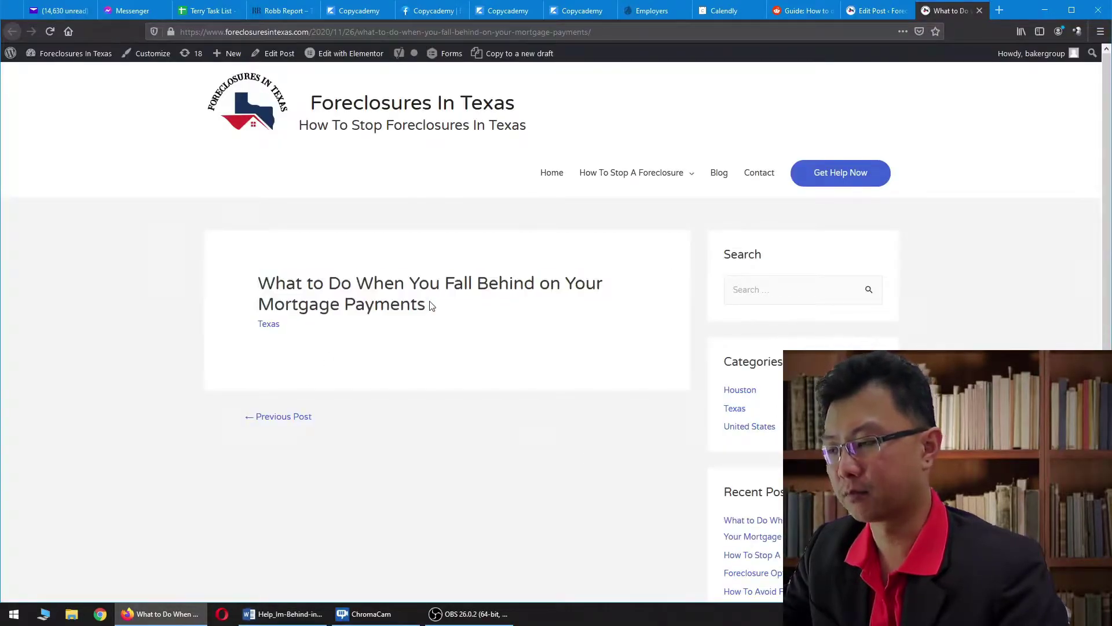
pyautogui.moveTo(255, 288); pyautogui.dragTo(432, 303)
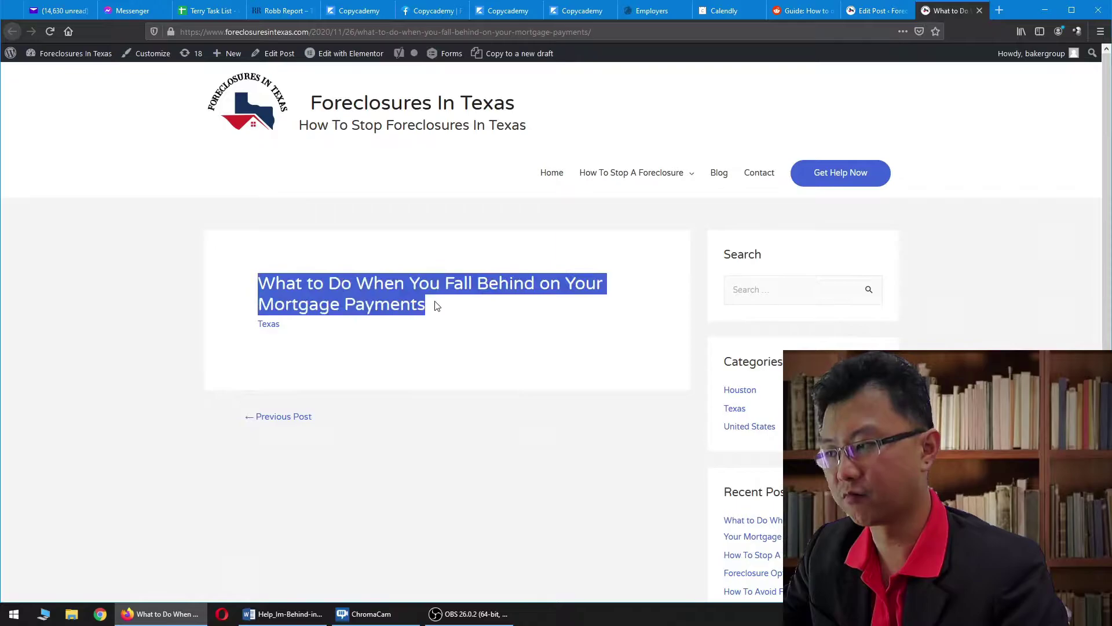
pyautogui.click(428, 308)
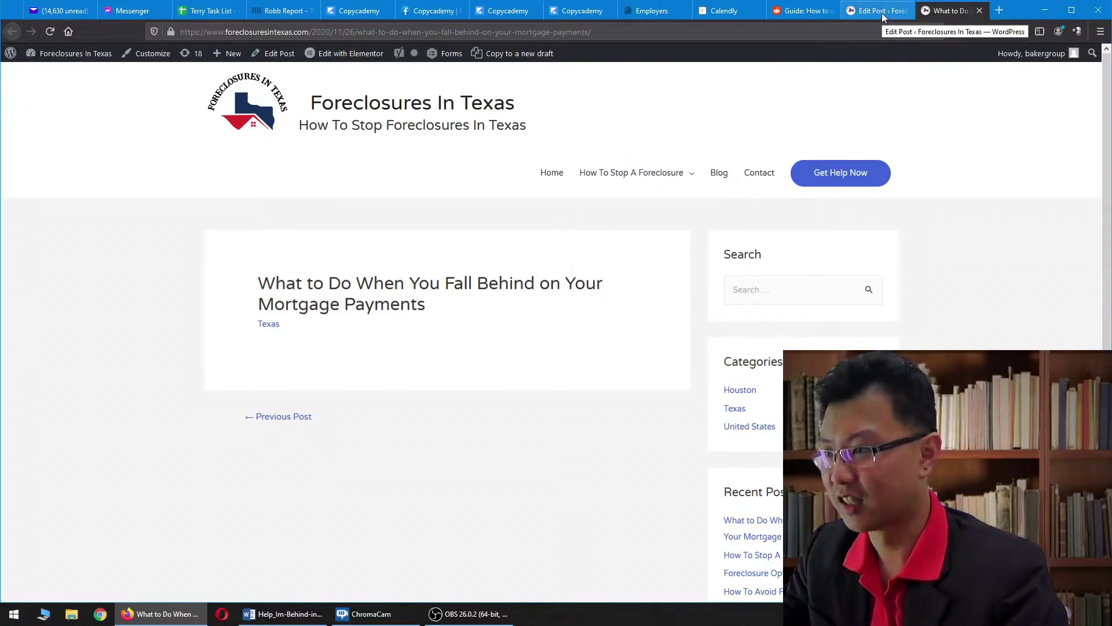
# Step: Open the site customizer in a new browser tab and bring up the Site Identity settings for the site title
pyautogui.rightClick(167, 60)
pyautogui.click(186, 63)
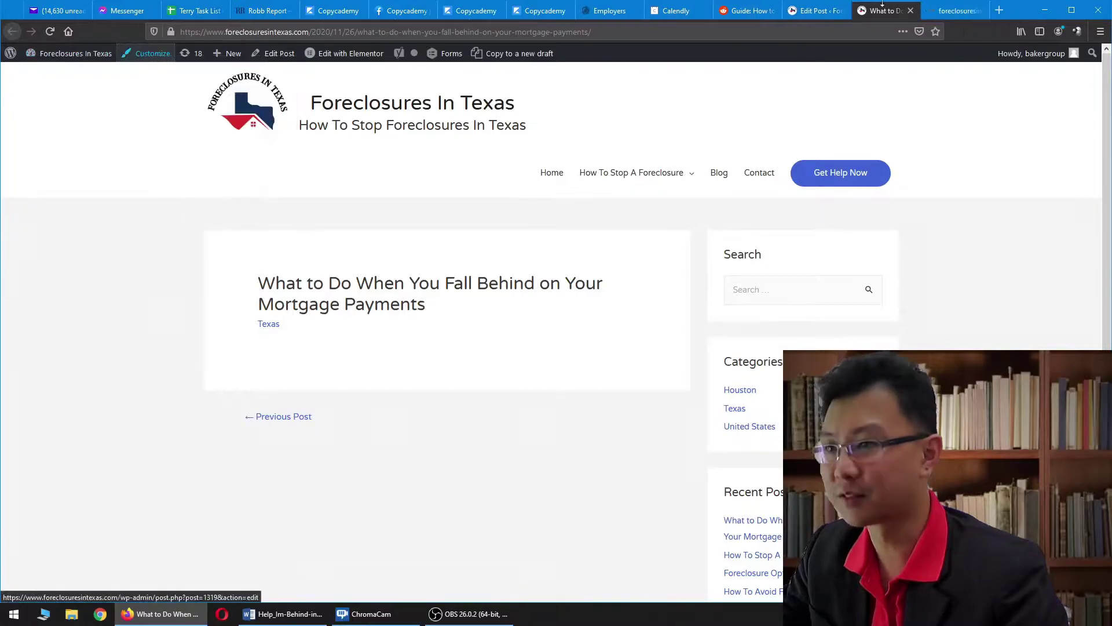
pyautogui.click(952, 12)
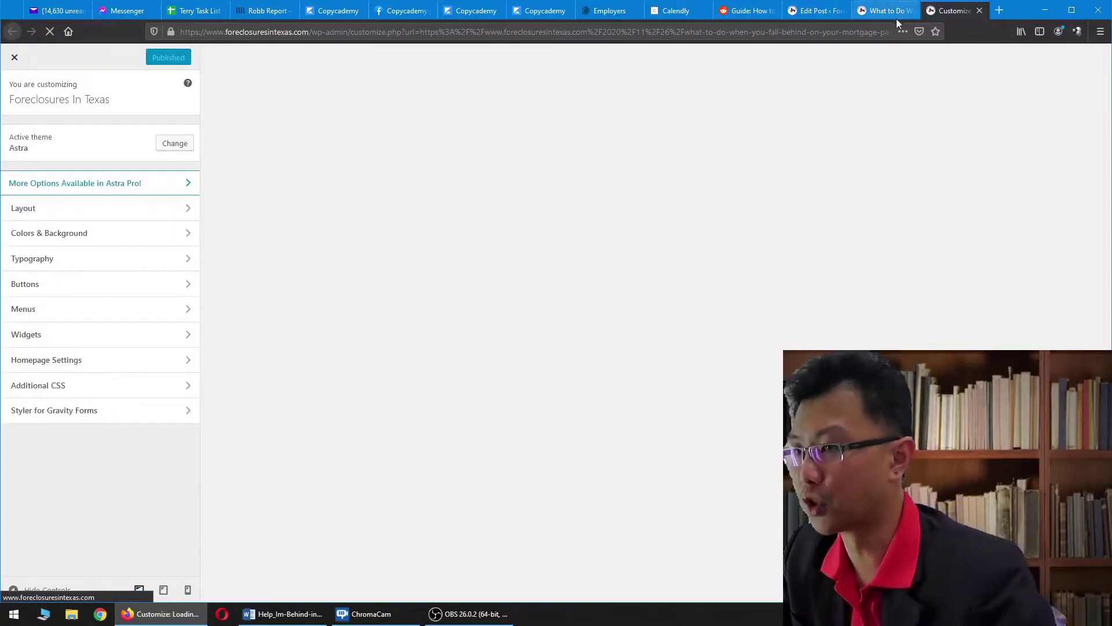
pyautogui.click(59, 215)
pyautogui.click(102, 143)
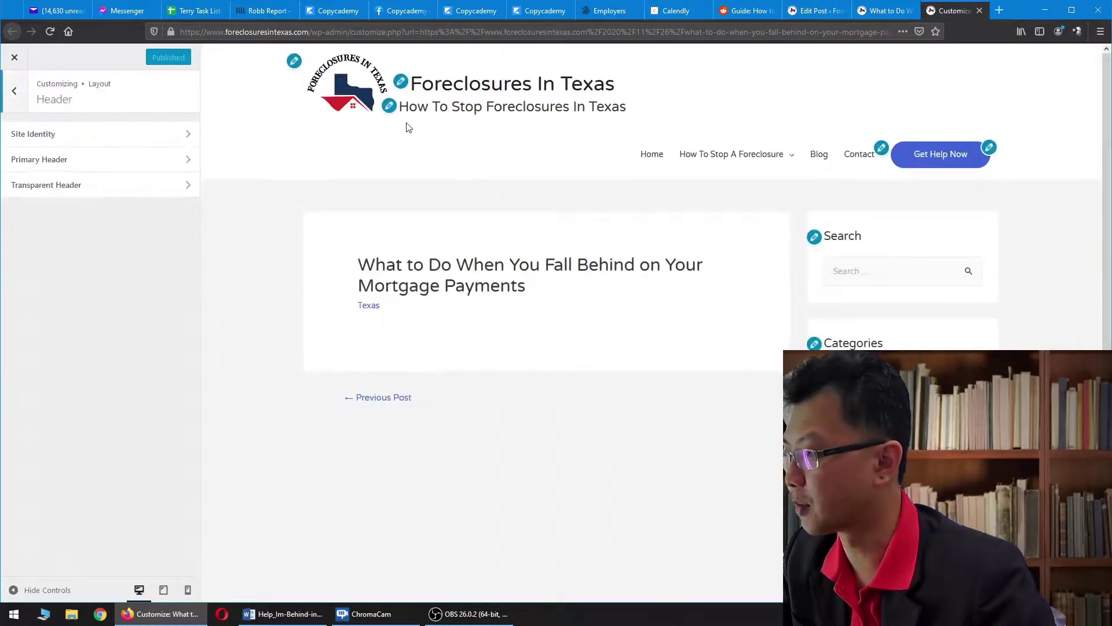
pyautogui.click(400, 81)
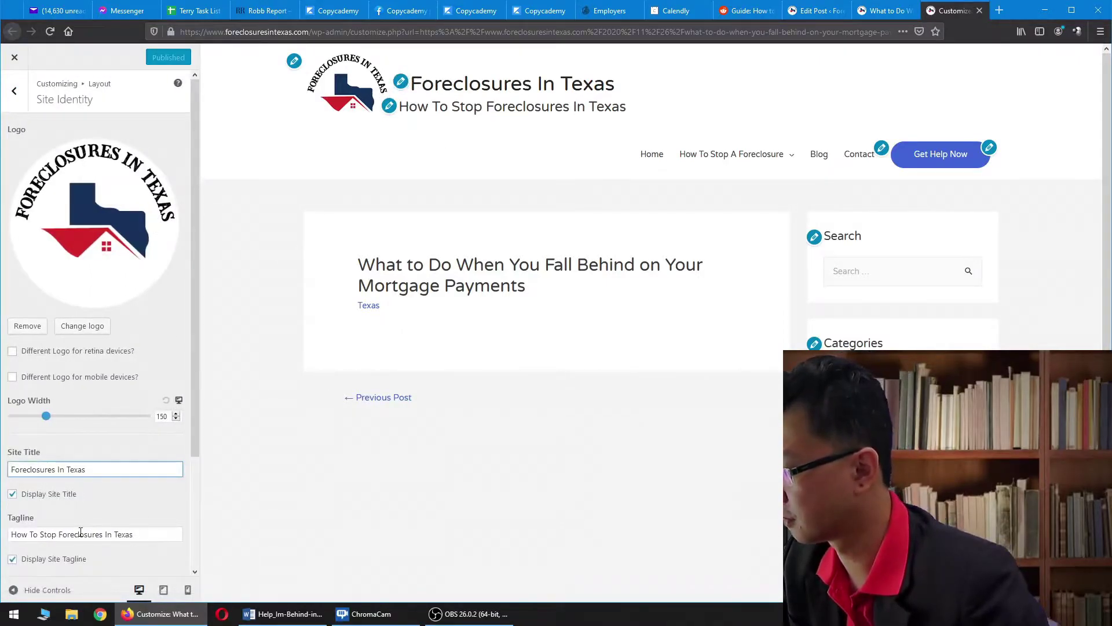
# Step: Shorten the site tagline to "How To Stop Foreclosures" and publish the change
pyautogui.moveTo(109, 536); pyautogui.dragTo(135, 536)
pyautogui.press('BackSpace')
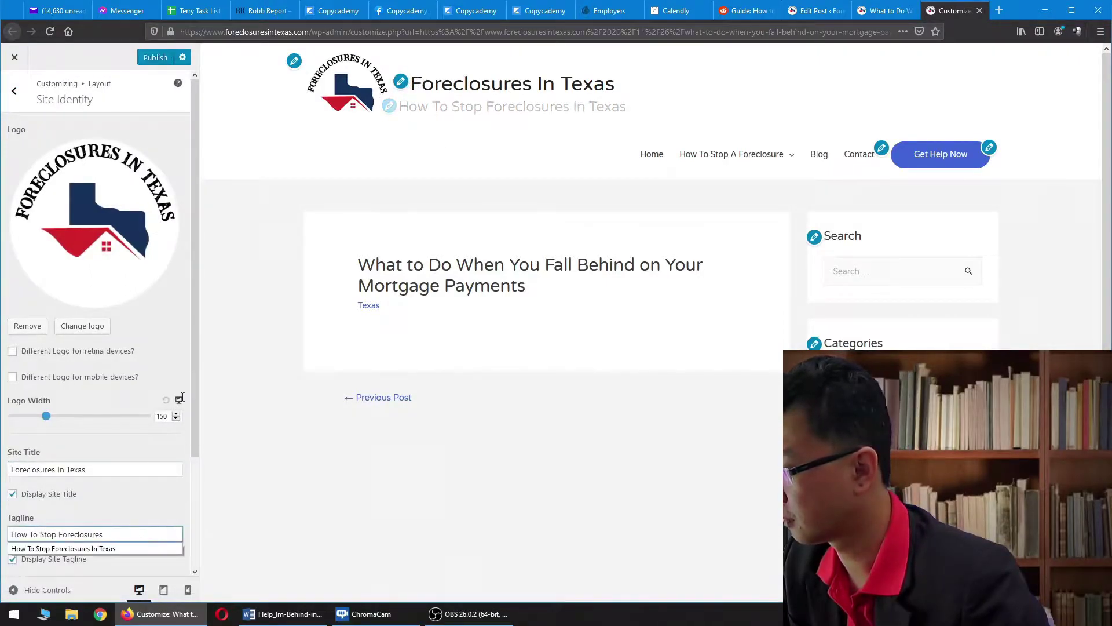
pyautogui.click(151, 90)
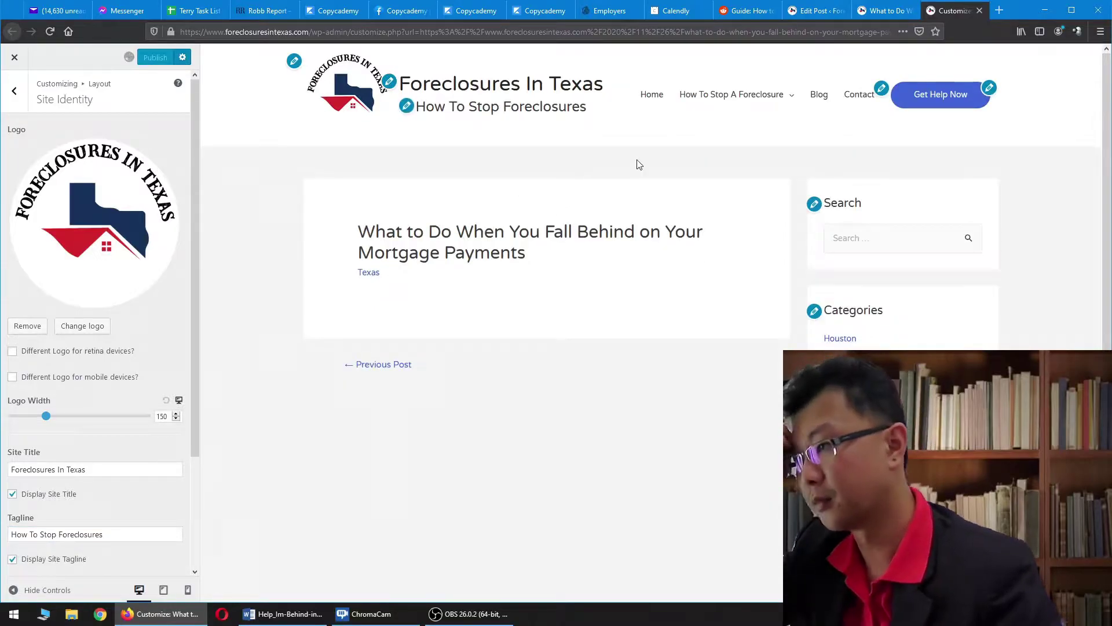
pyautogui.click(160, 59)
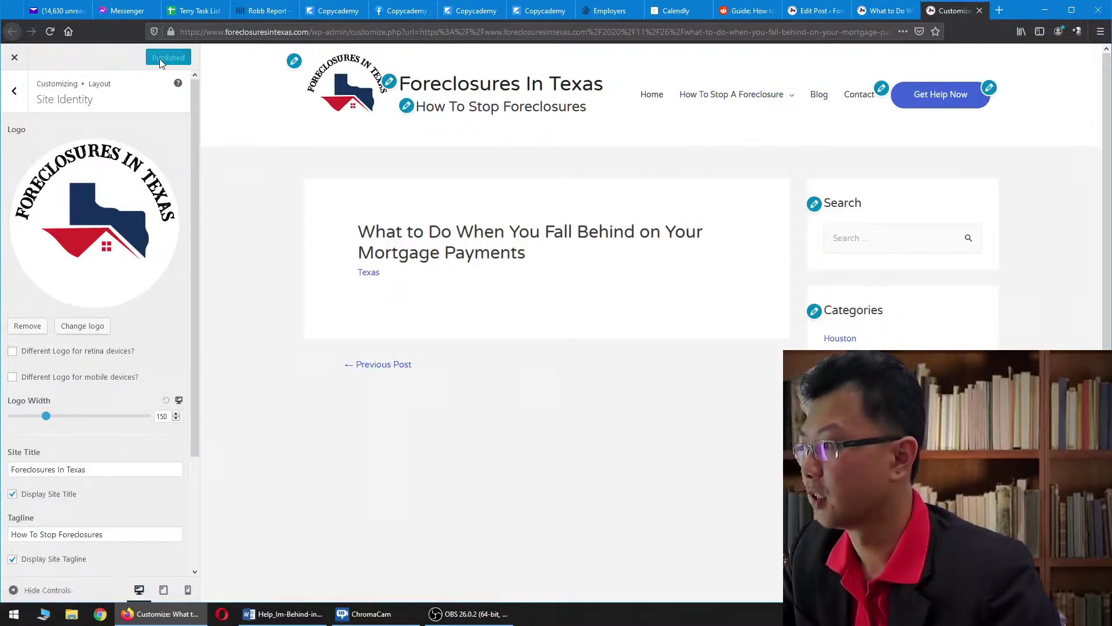
# Step: Close the customizer and reload the live post page
pyautogui.click(979, 12)
pyautogui.rightClick(975, 99)
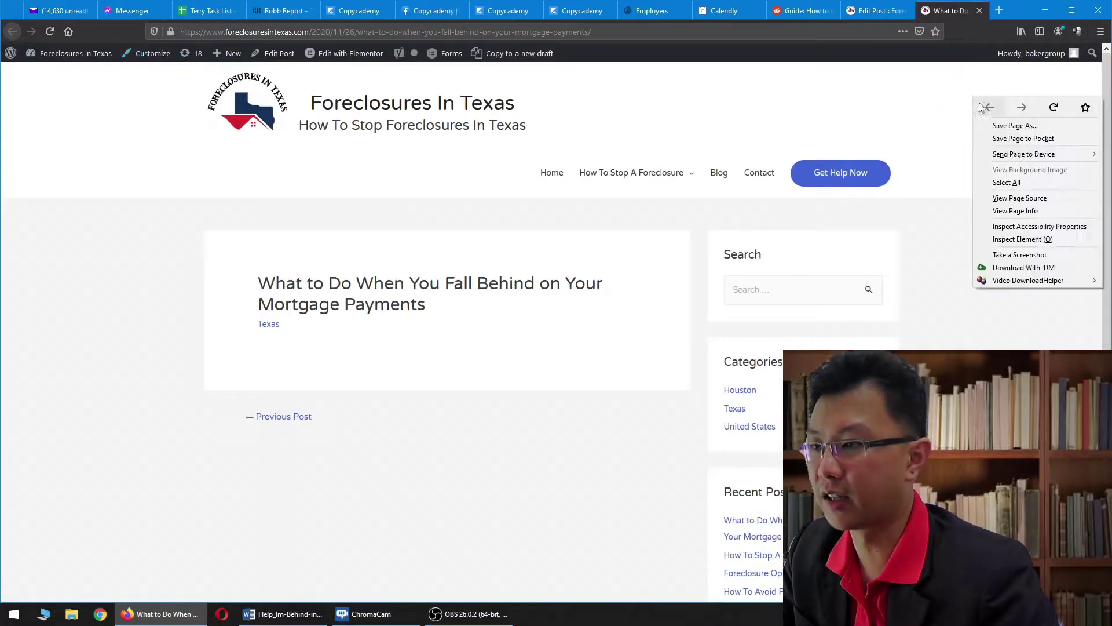
pyautogui.click(1054, 107)
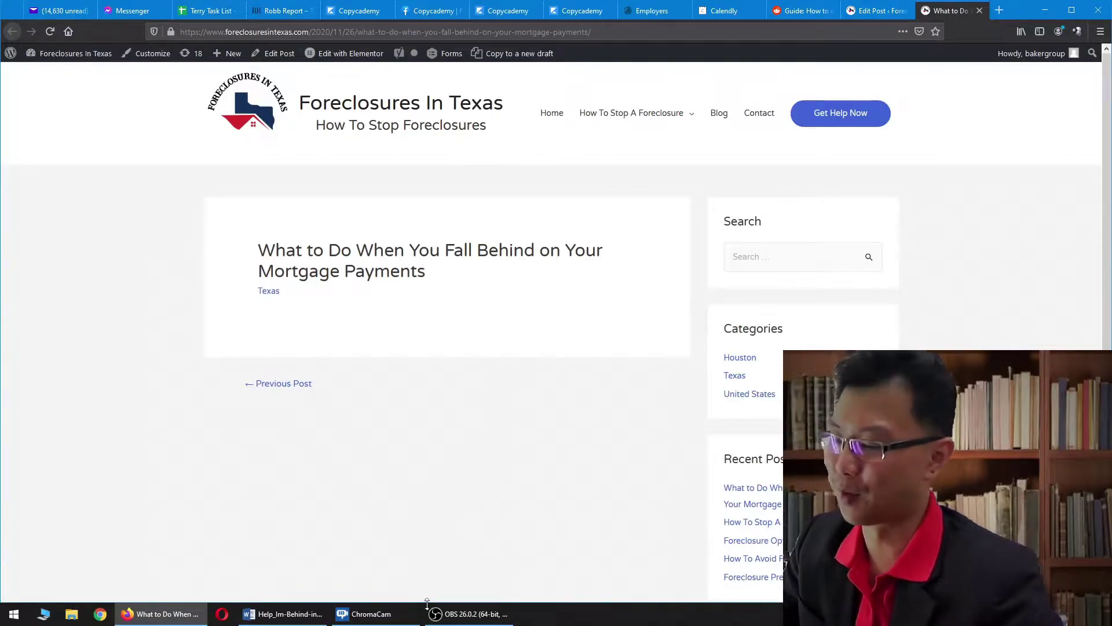
# Step: Compare the article title in the Word document with the live post's heading and the slug in its web address
pyautogui.click(282, 614)
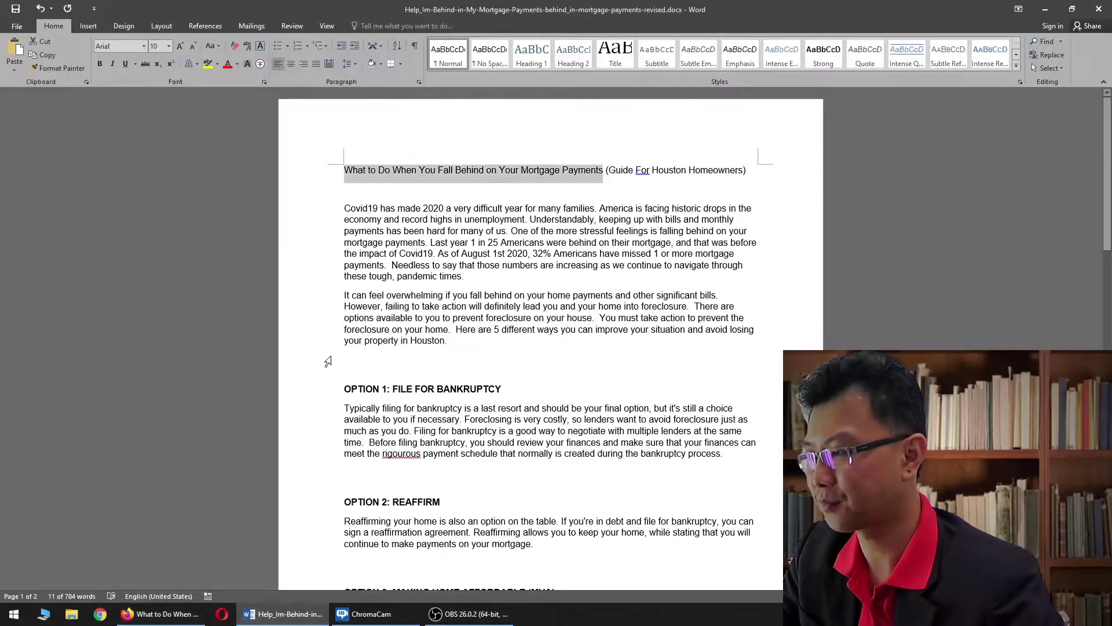
pyautogui.click(342, 294)
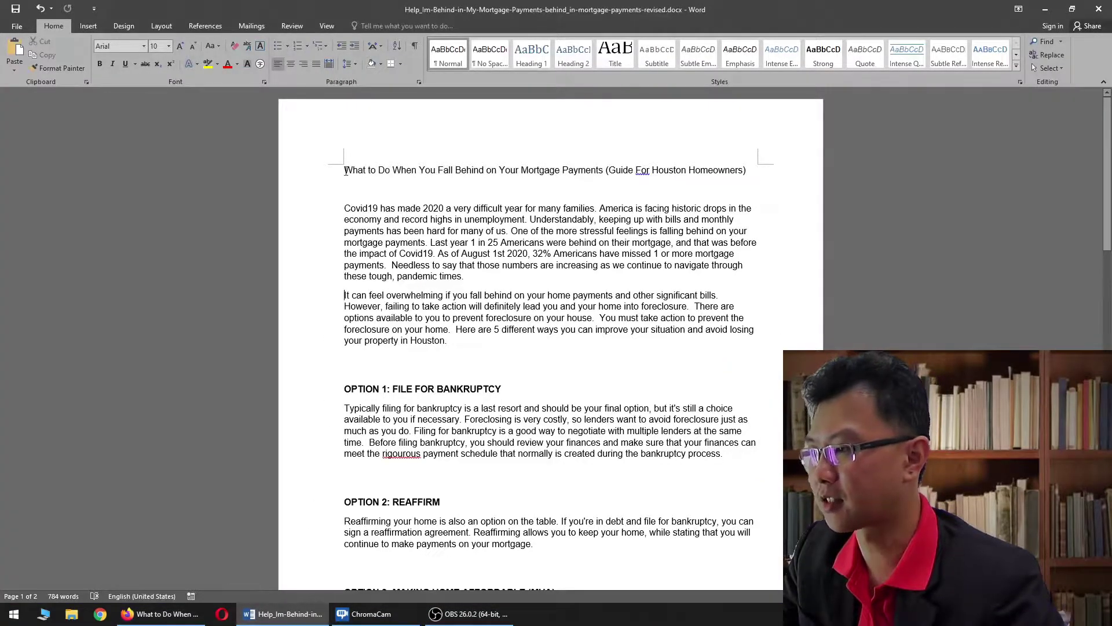
pyautogui.click(162, 614)
pyautogui.moveTo(256, 249); pyautogui.dragTo(449, 280)
pyautogui.click(450, 281)
pyautogui.click(371, 32)
pyautogui.click(371, 31)
pyautogui.moveTo(364, 35); pyautogui.dragTo(611, 36)
pyautogui.click(392, 37)
pyautogui.moveTo(364, 33); pyautogui.dragTo(591, 33)
pyautogui.click(99, 177)
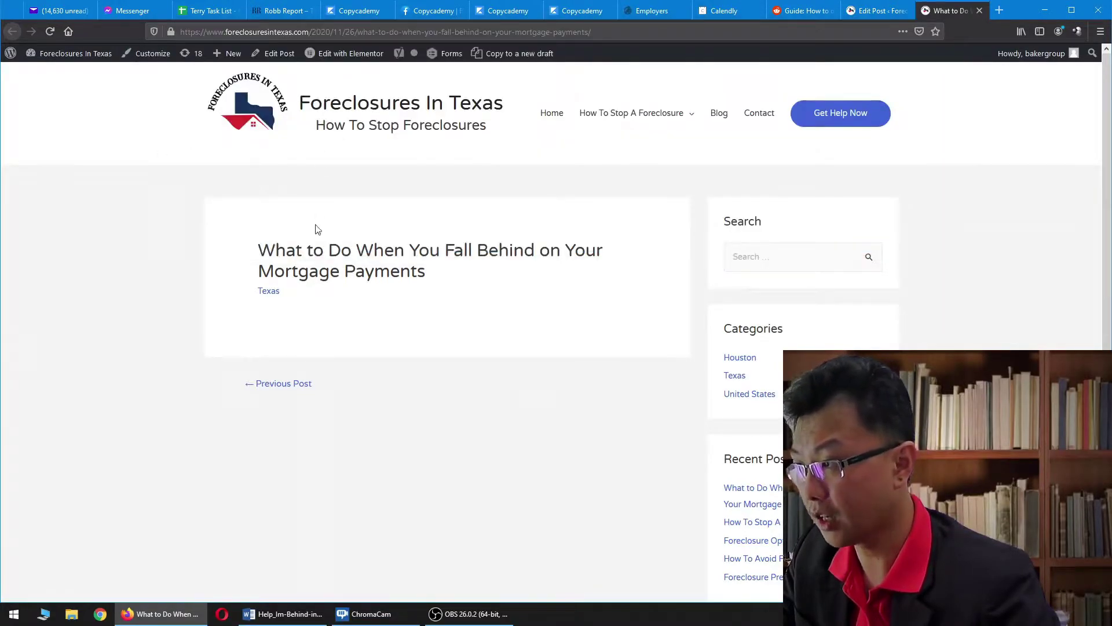
pyautogui.moveTo(264, 242); pyautogui.dragTo(466, 275)
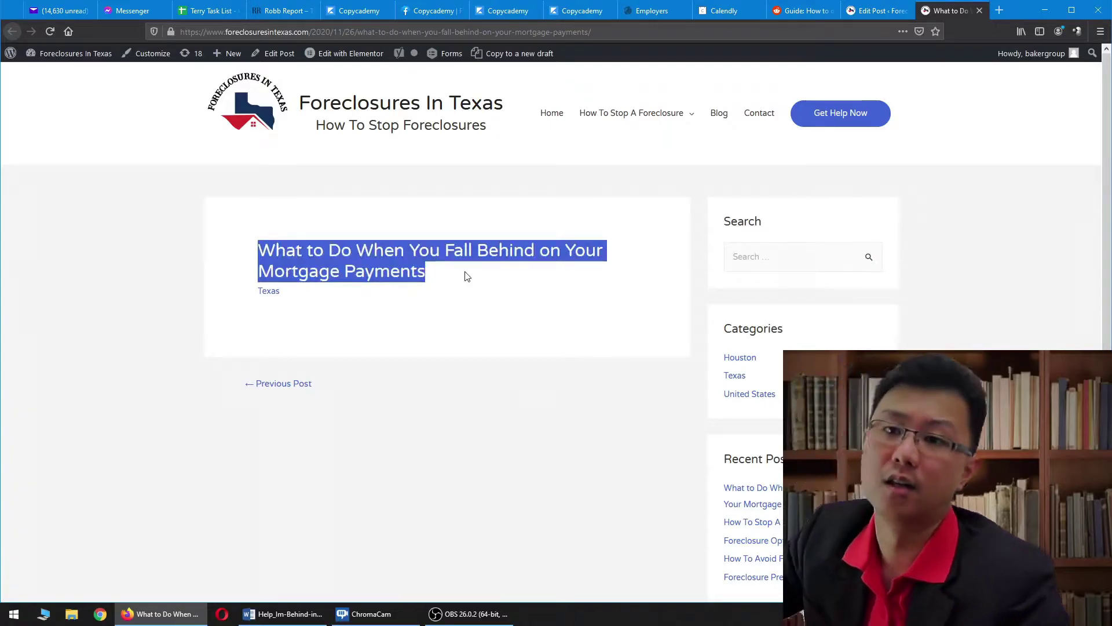
# Step: Examine the post title in the WordPress editor and its permalink slug, opening the slug for editing and closing it
pyautogui.click(876, 11)
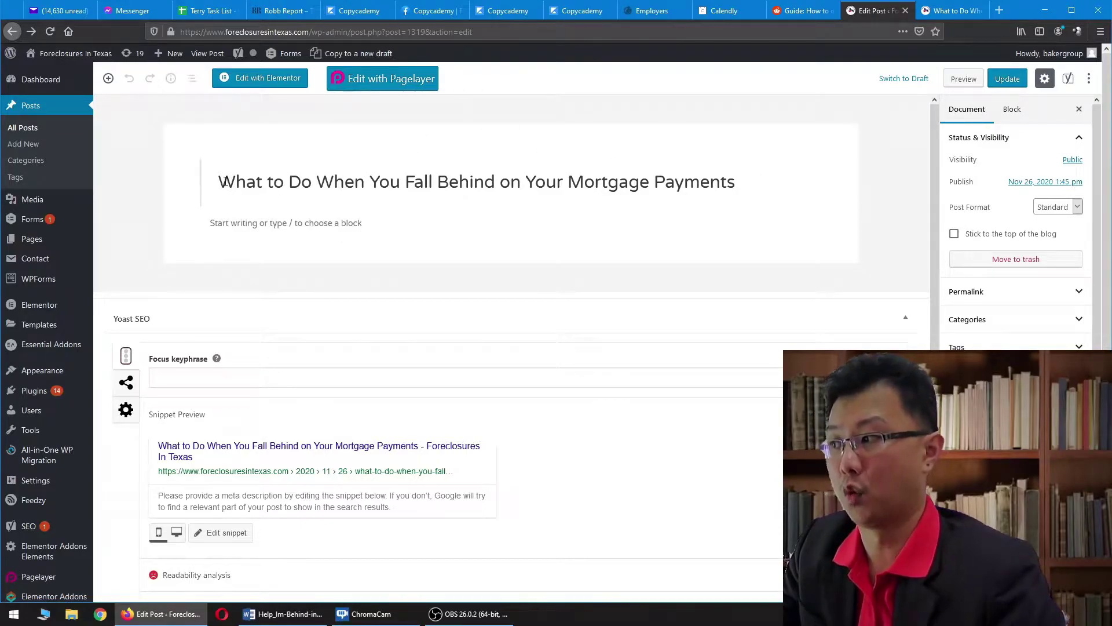
pyautogui.moveTo(224, 183); pyautogui.dragTo(757, 176)
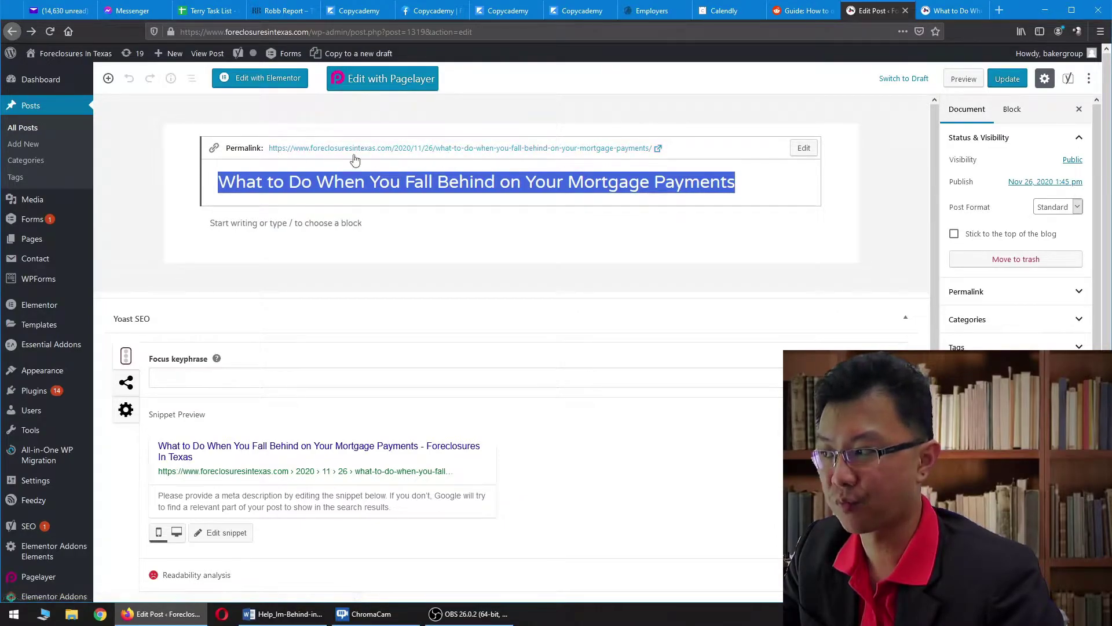
pyautogui.click(804, 148)
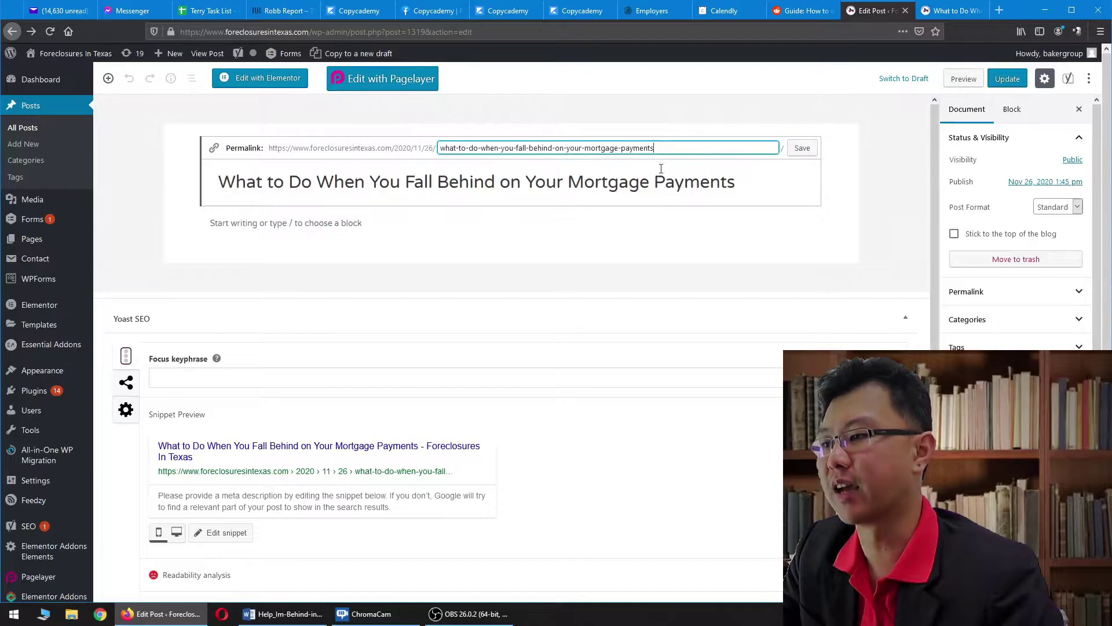
pyautogui.press('Return')
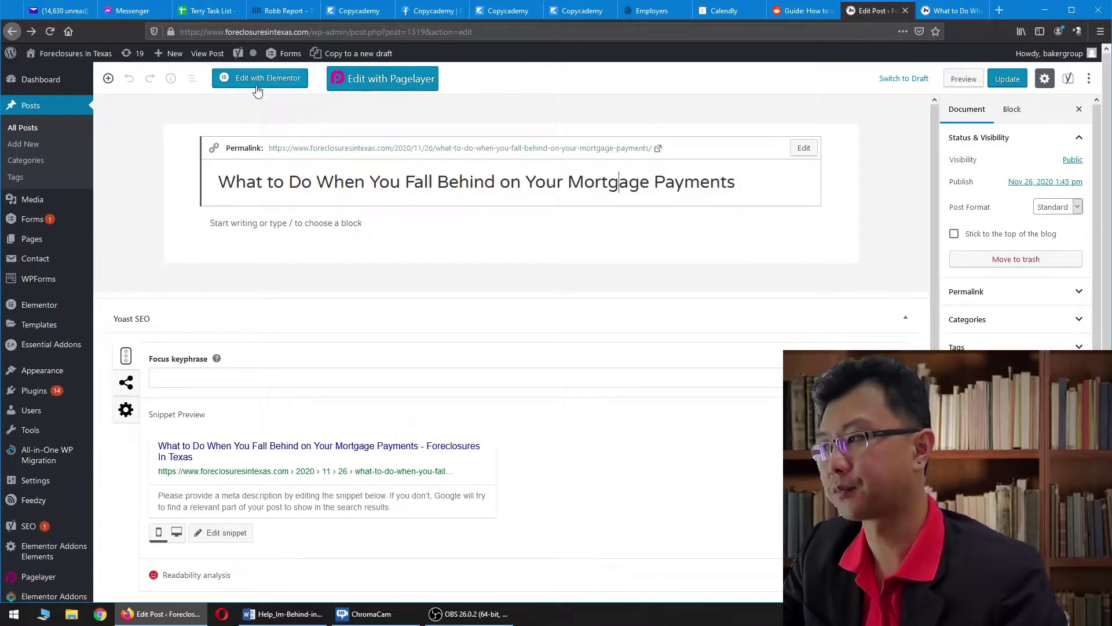
pyautogui.click(178, 140)
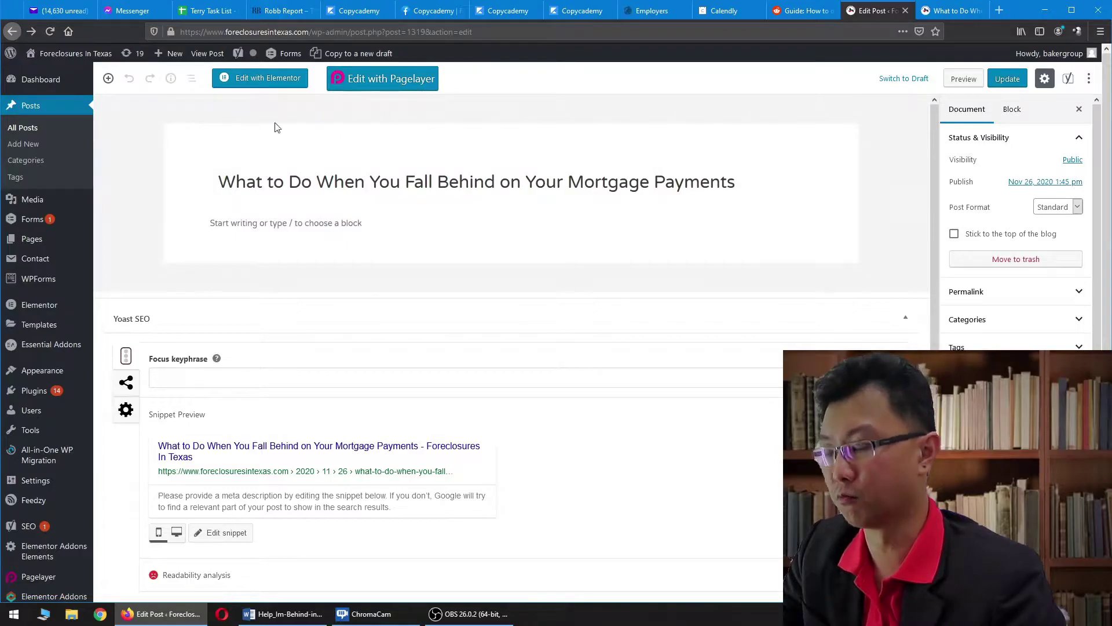
# Step: Open the post in Elementor, narrow the widget panel, and examine the heading shown in the page preview
pyautogui.click(267, 84)
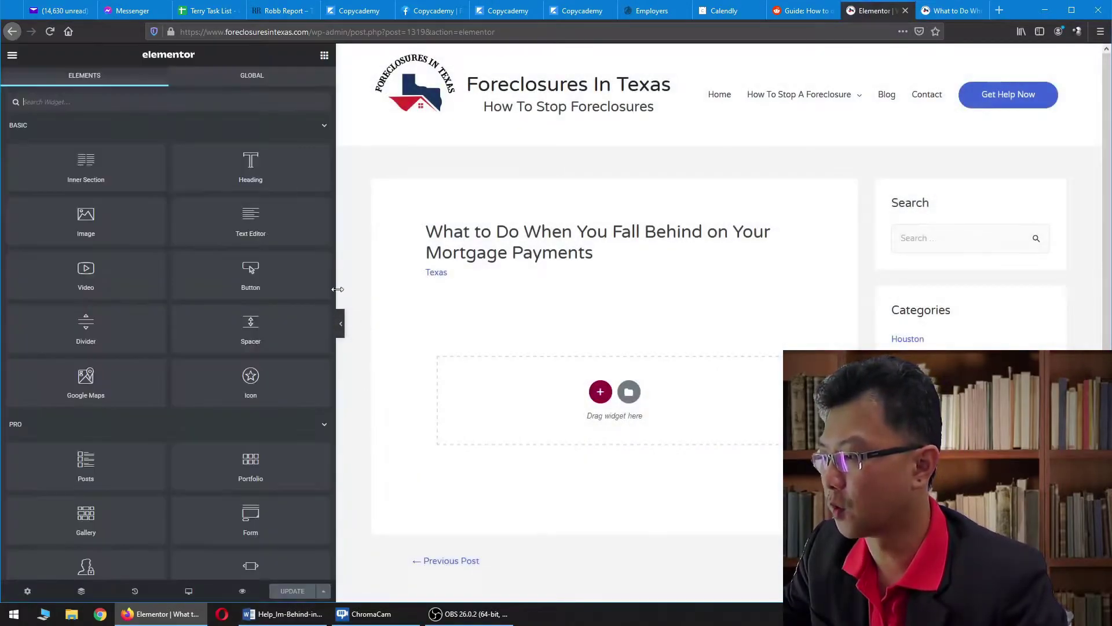
pyautogui.moveTo(338, 289); pyautogui.dragTo(229, 293)
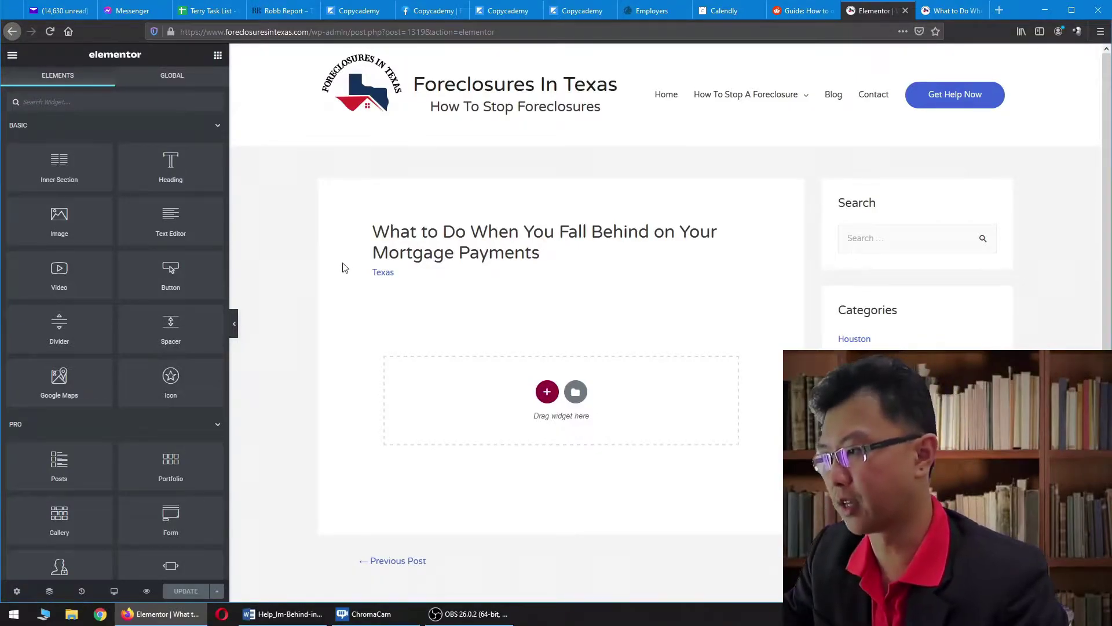
pyautogui.moveTo(383, 229); pyautogui.dragTo(555, 254)
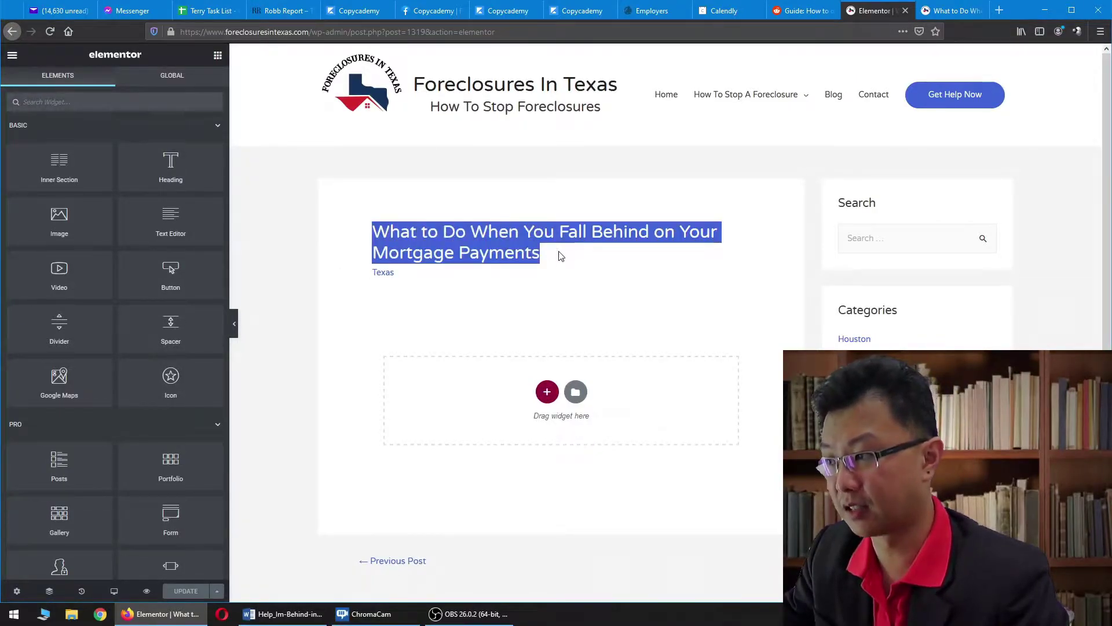
pyautogui.click(560, 256)
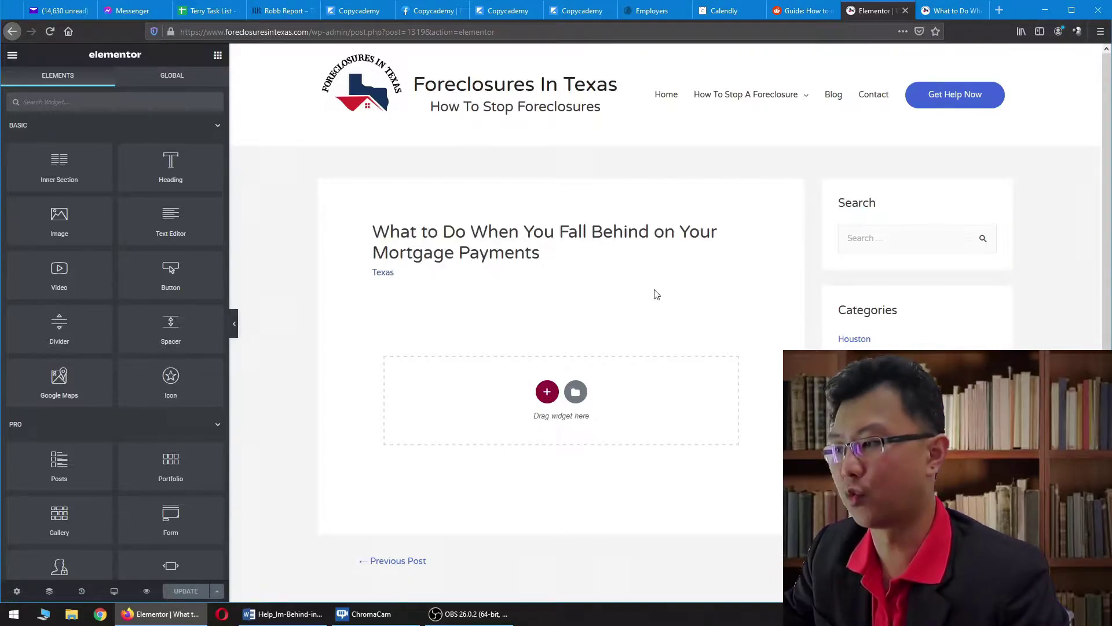
pyautogui.moveTo(373, 232); pyautogui.dragTo(554, 258)
pyautogui.click(554, 257)
pyautogui.moveTo(373, 232); pyautogui.dragTo(557, 252)
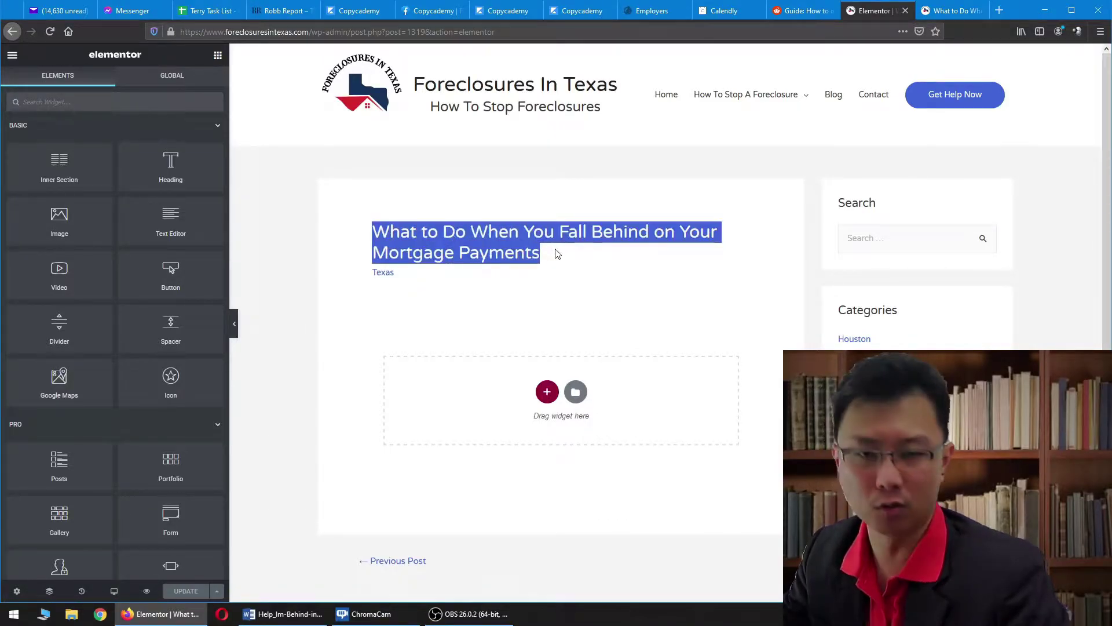
pyautogui.click(502, 272)
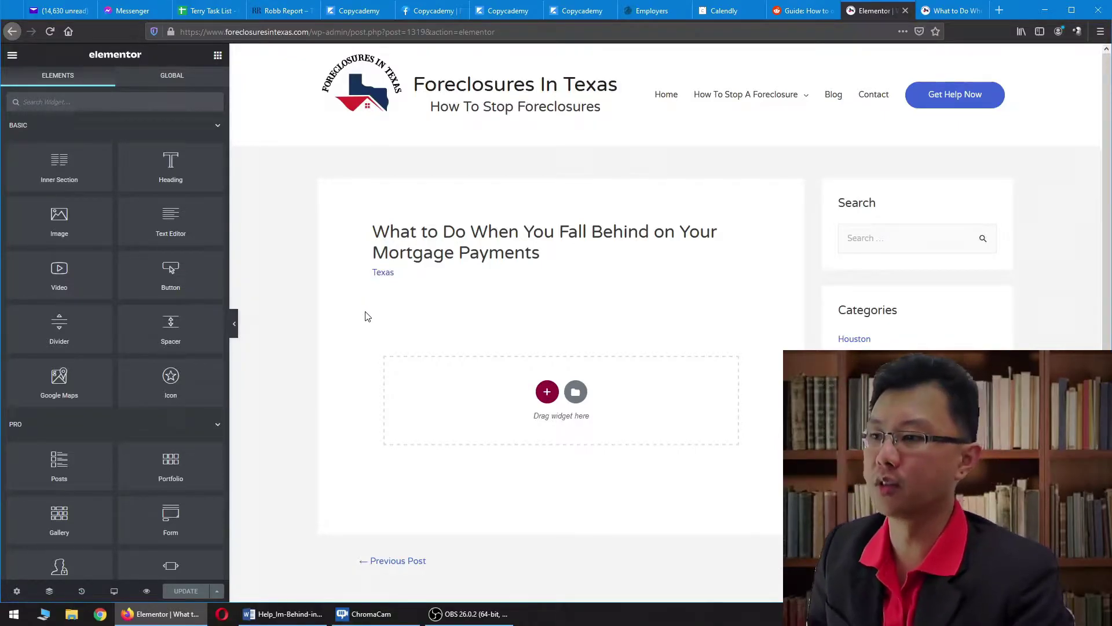
# Step: Return to the WordPress post editor and expand the post's category settings
pyautogui.hotkey('alt', 'Left')
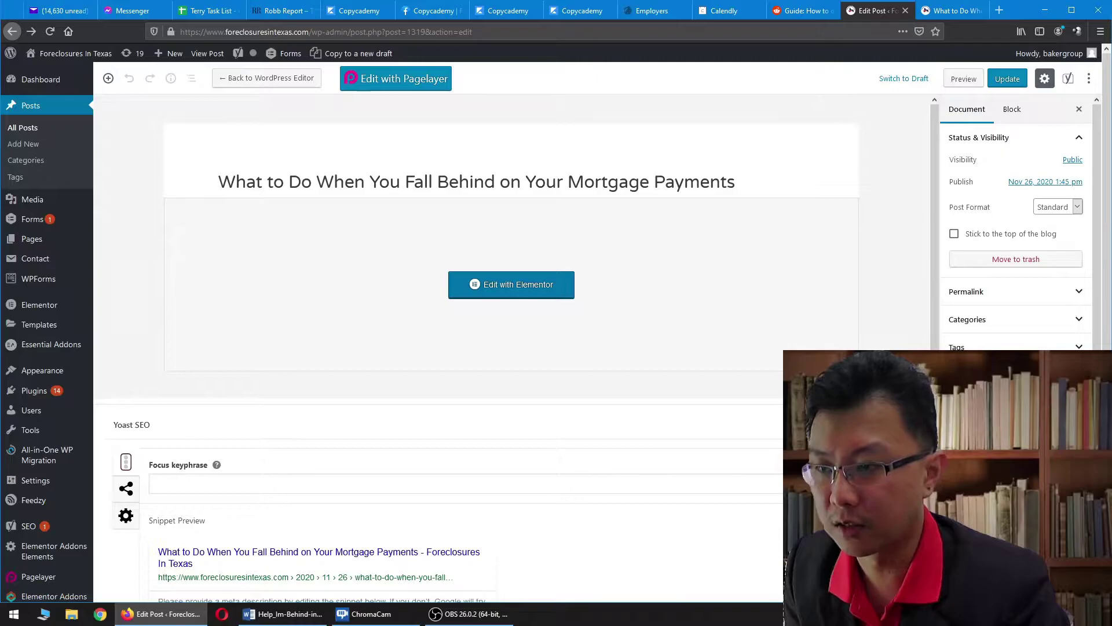
pyautogui.scroll(-2, 1017, 231)
pyautogui.scroll(2, 1098, 232)
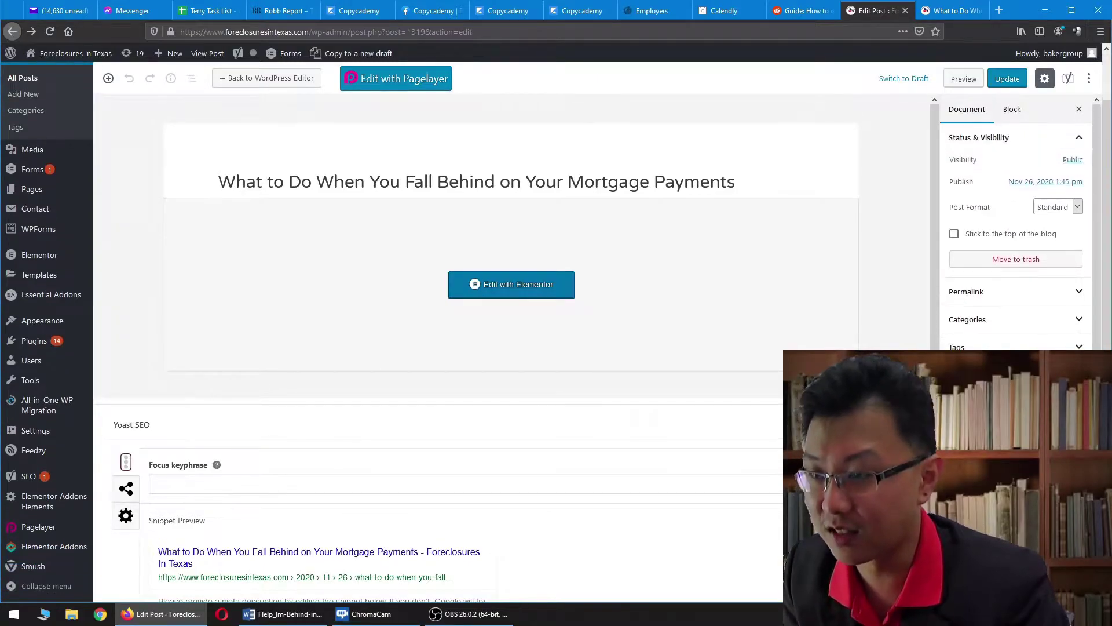
pyautogui.click(1033, 319)
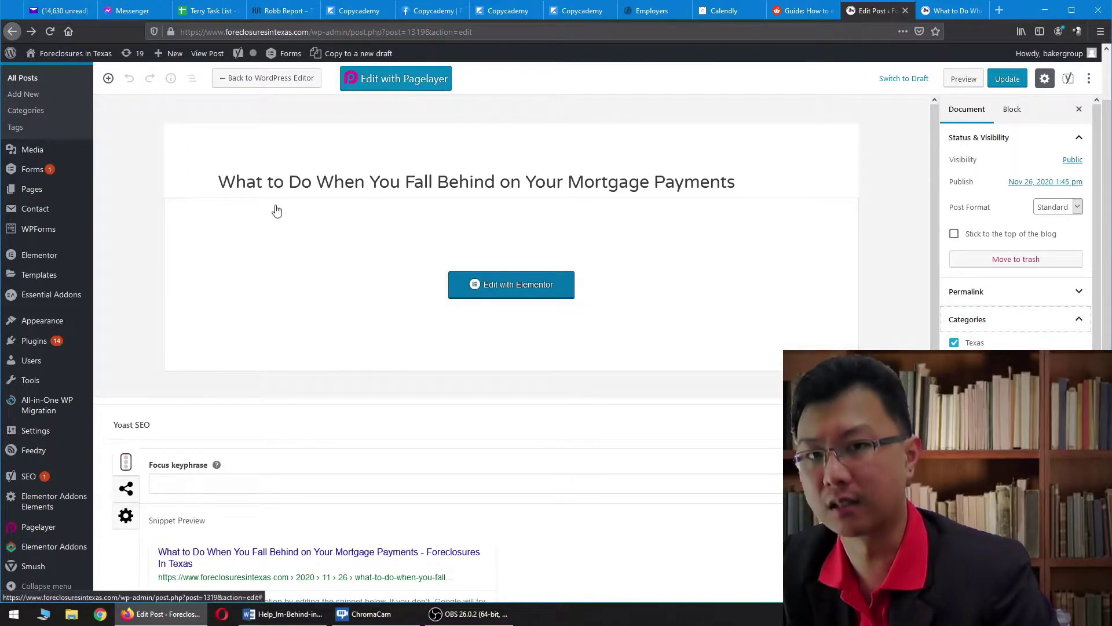
# Step: Read through the Word article from start to finish to determine which location category fits the post
pyautogui.click(290, 614)
pyautogui.scroll(-10, 558, 404)
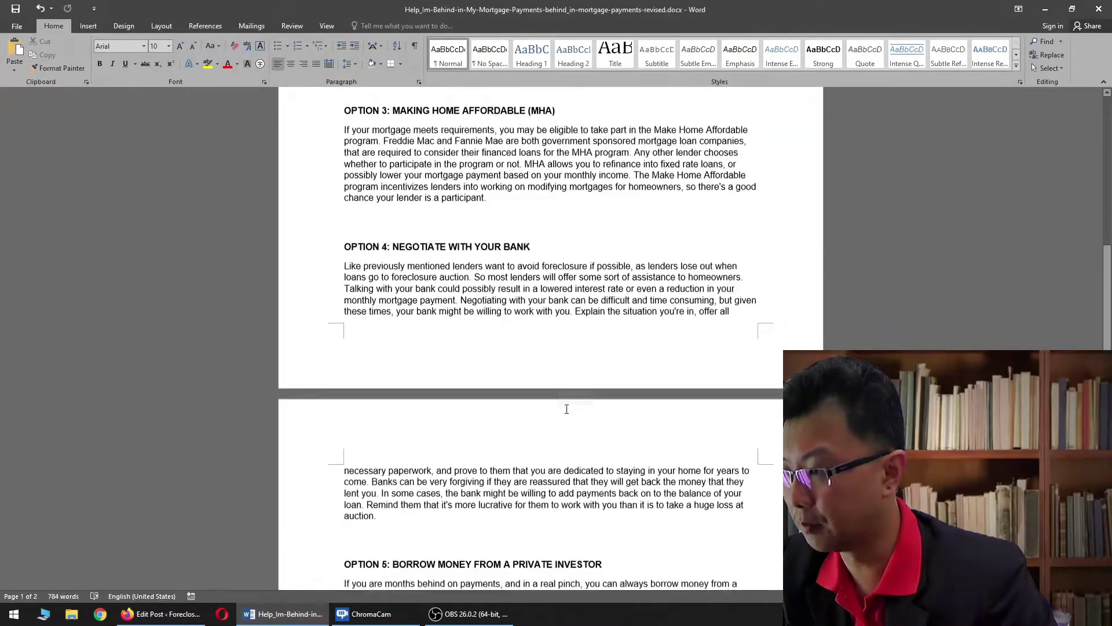
pyautogui.scroll(-8, 567, 409)
pyautogui.scroll(4, 567, 409)
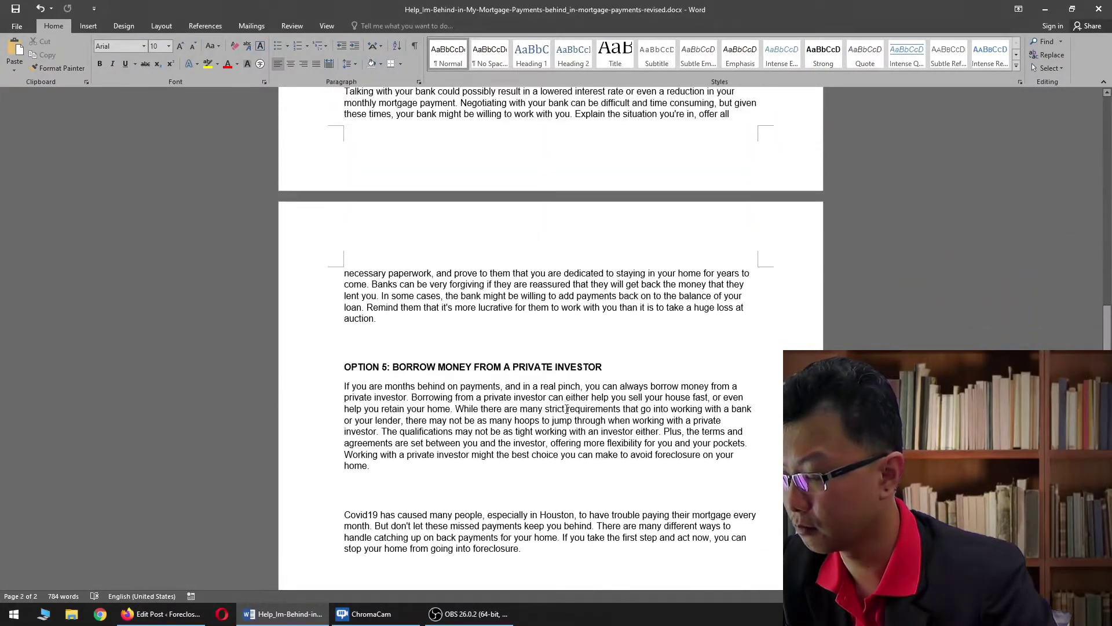
pyautogui.scroll(1, 567, 409)
pyautogui.scroll(15, 567, 409)
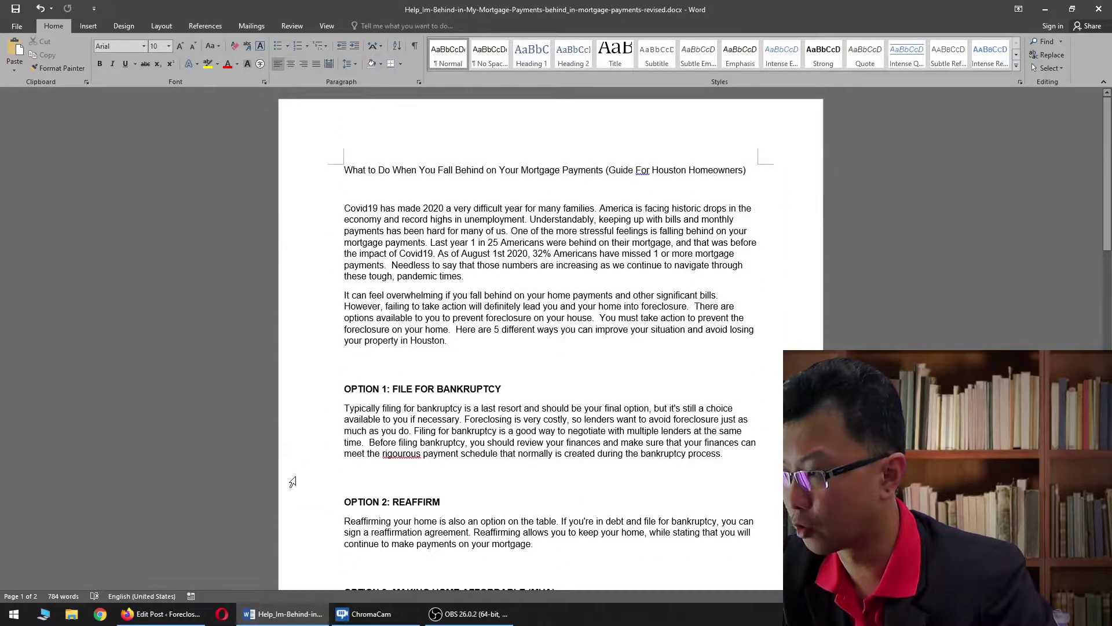
# Step: Switch back to the browser, add the Houston category alongside Texas, and update the post
pyautogui.hotkey('alt', 'Tab')
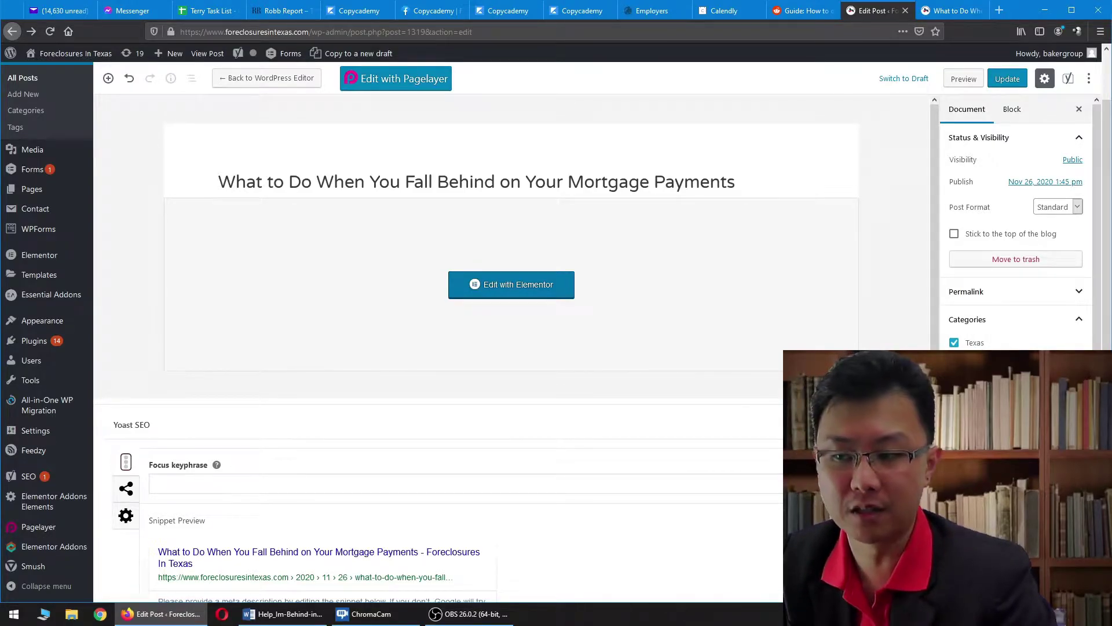
pyautogui.click(1006, 81)
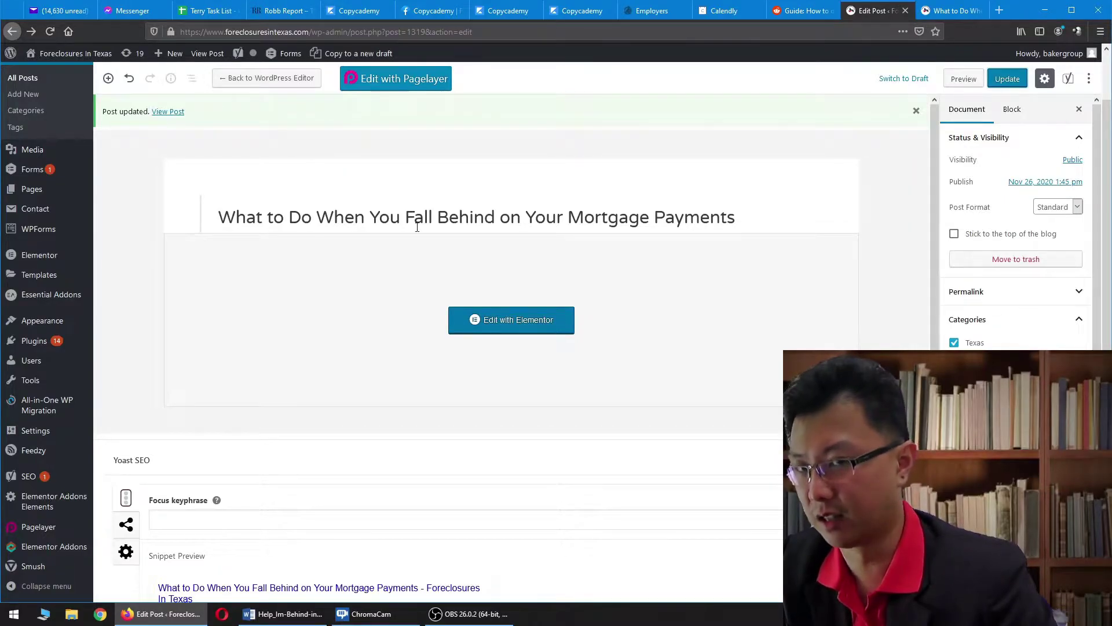
# Step: Reopen the post in Elementor and check the categories listed under its heading
pyautogui.click(537, 331)
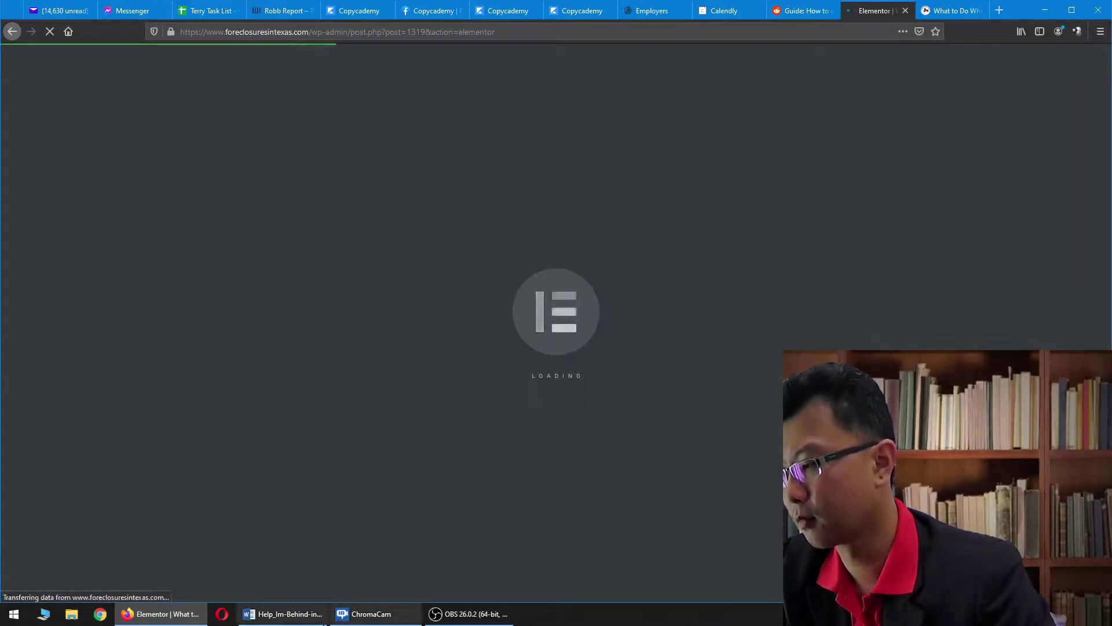
pyautogui.moveTo(307, 600)
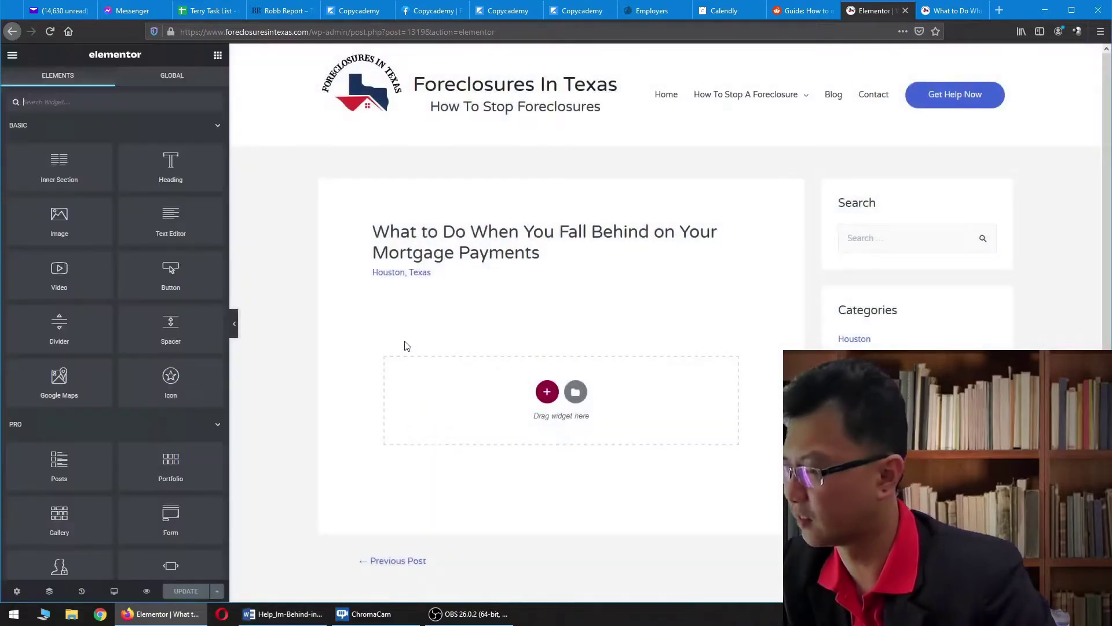
pyautogui.click(399, 276)
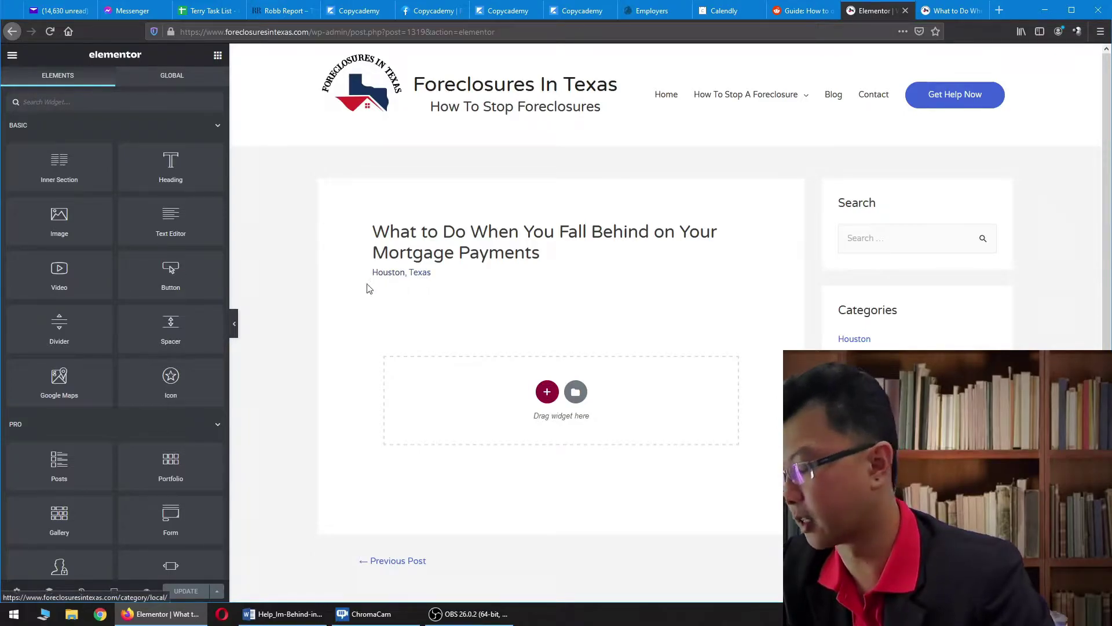
# Step: Copy the opening paragraph beginning "Covid19 has made 2020" from the Word document and return to Elementor
pyautogui.click(284, 614)
pyautogui.moveTo(345, 213); pyautogui.dragTo(483, 272)
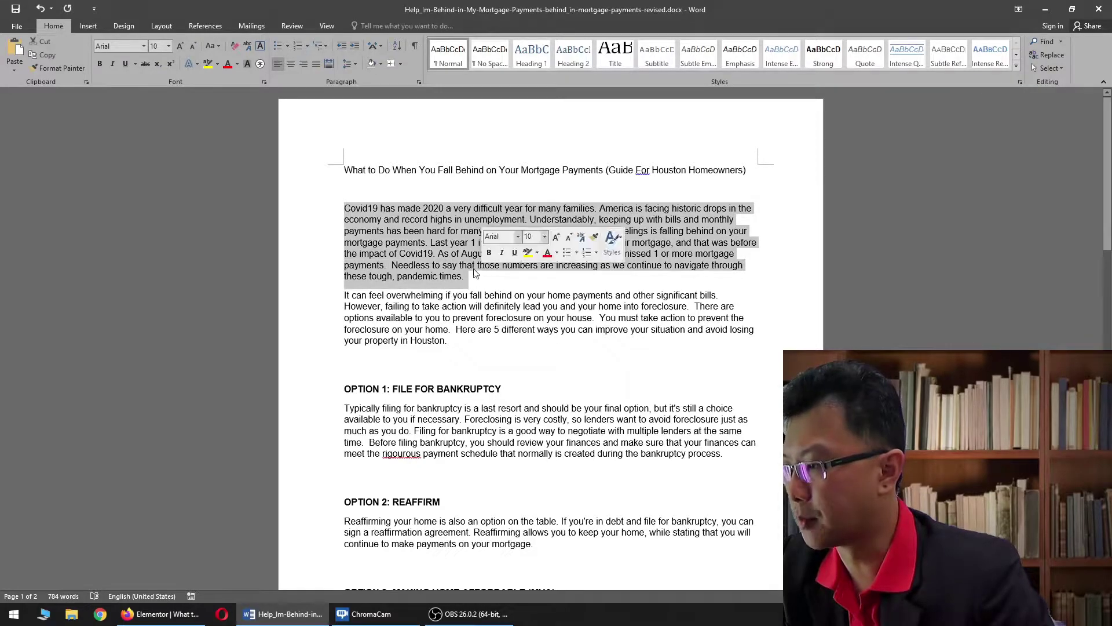
pyautogui.rightClick(416, 246)
pyautogui.click(453, 266)
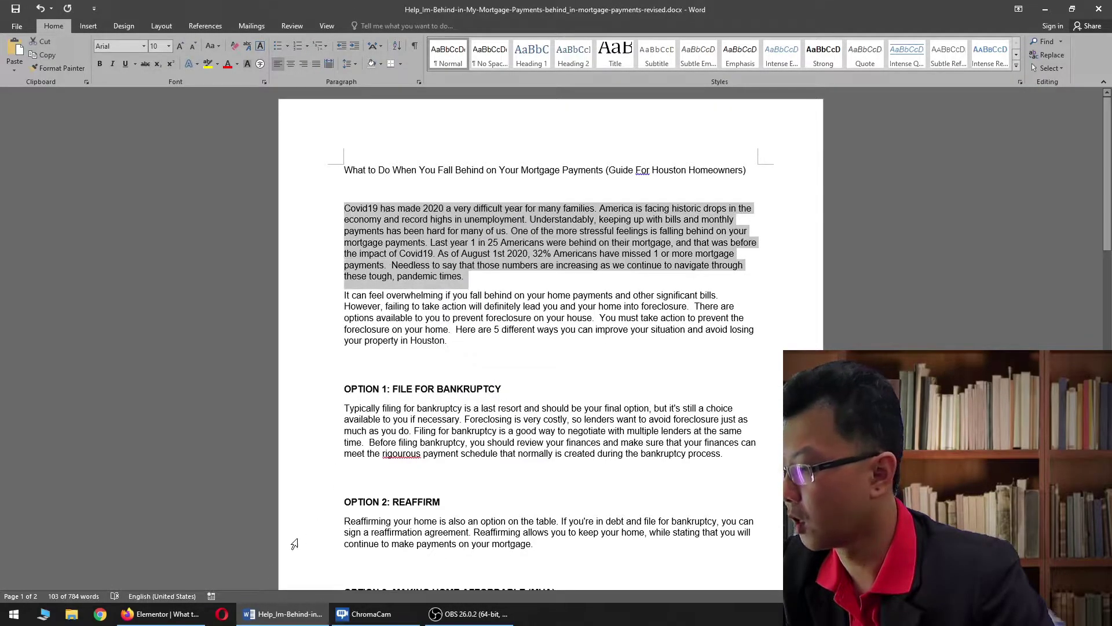
pyautogui.click(160, 613)
pyautogui.moveTo(167, 219); pyautogui.dragTo(500, 387)
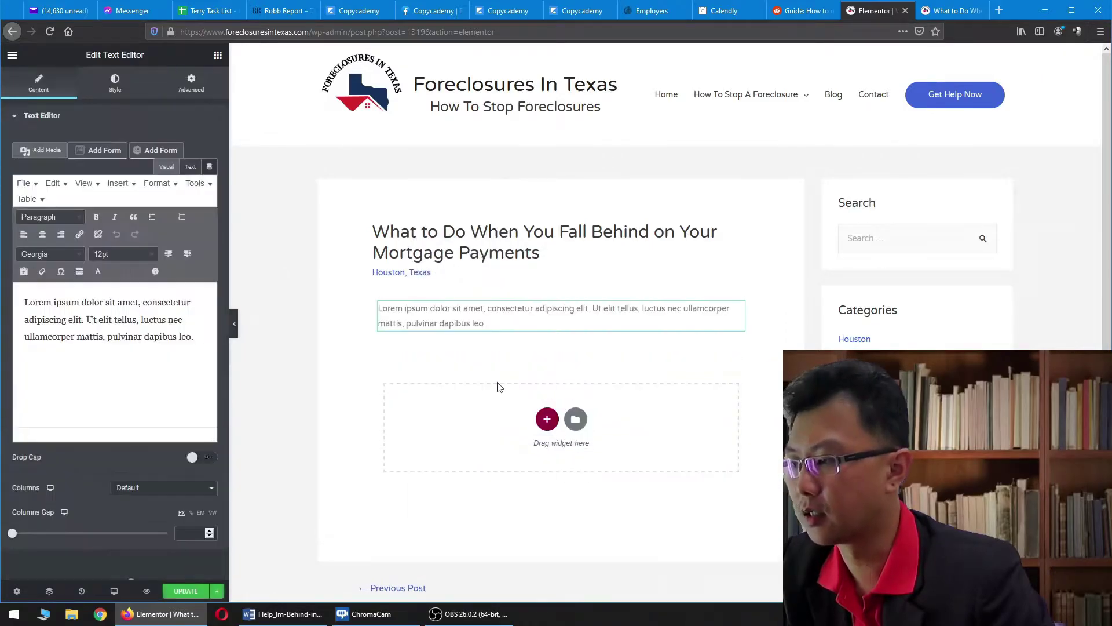
pyautogui.click(114, 83)
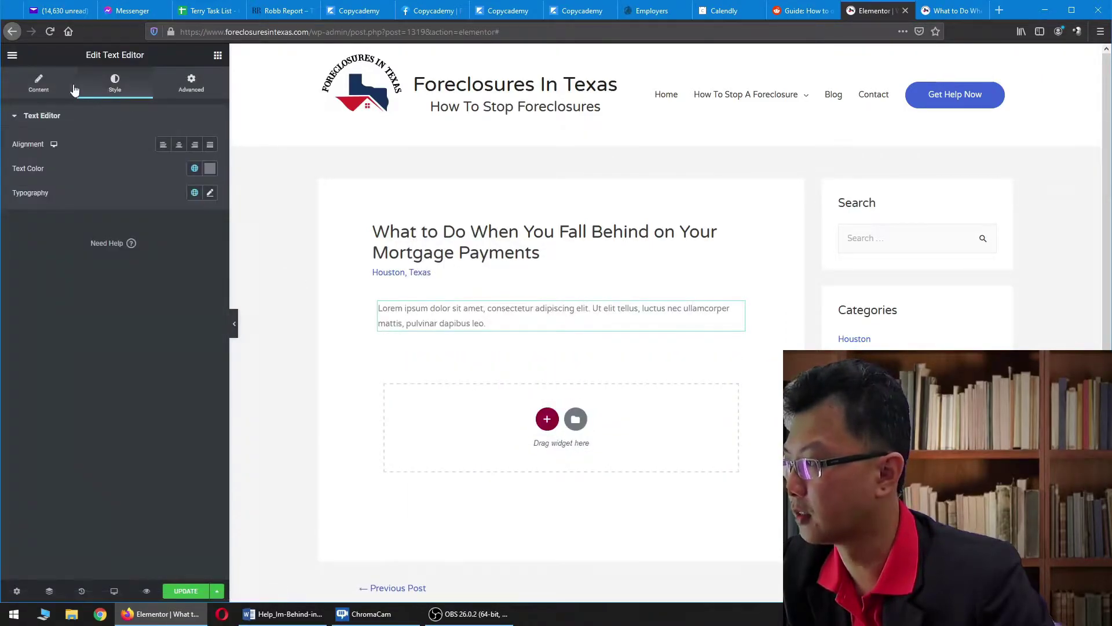
pyautogui.rightClick(499, 325)
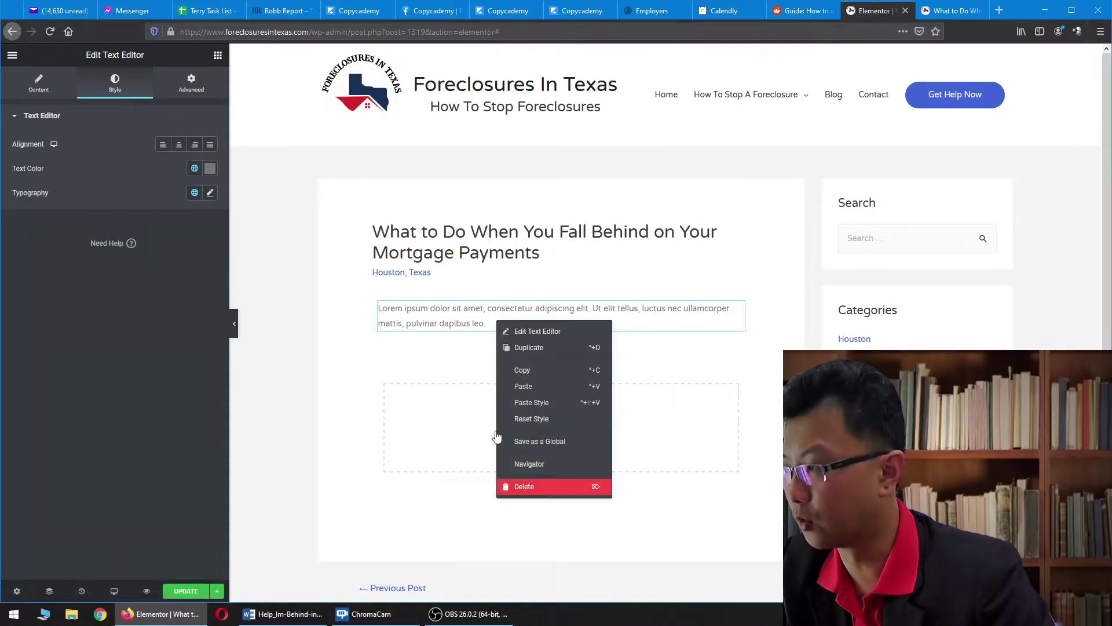
pyautogui.click(542, 490)
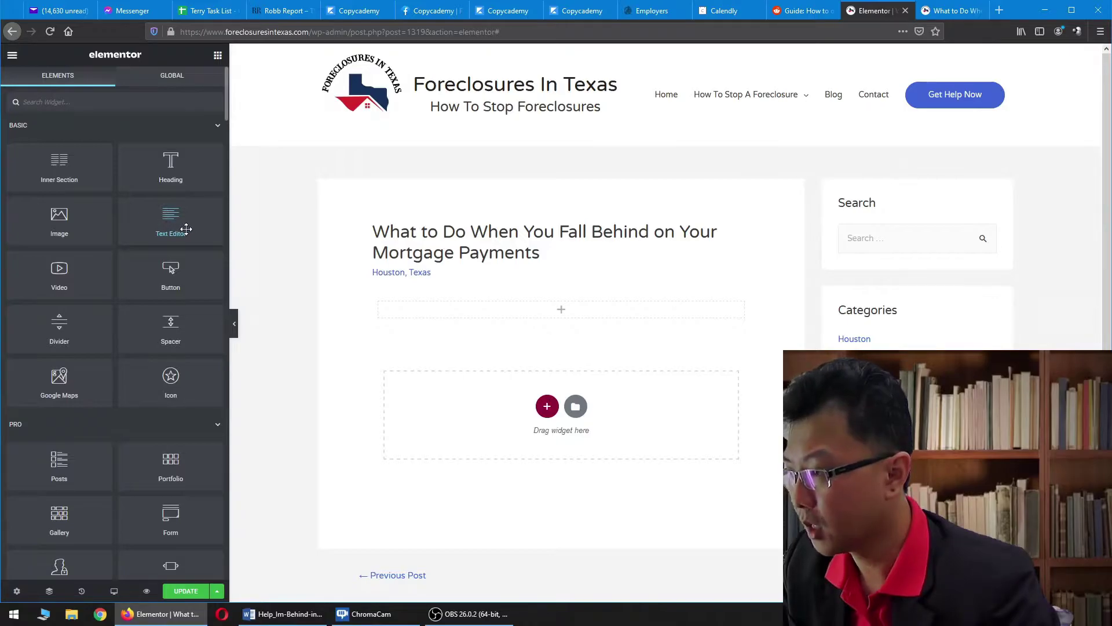
# Step: Place a Text Editor widget in the empty section below the post heading and glance back at the Word draft
pyautogui.moveTo(209, 232); pyautogui.dragTo(526, 310)
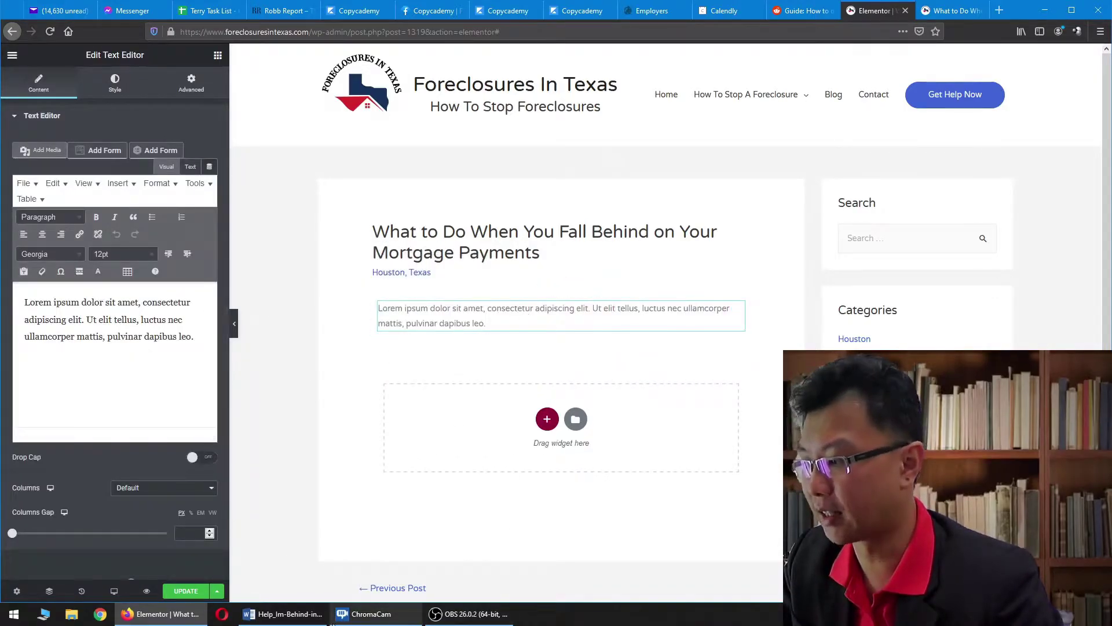
pyautogui.hotkey('alt', 'Tab')
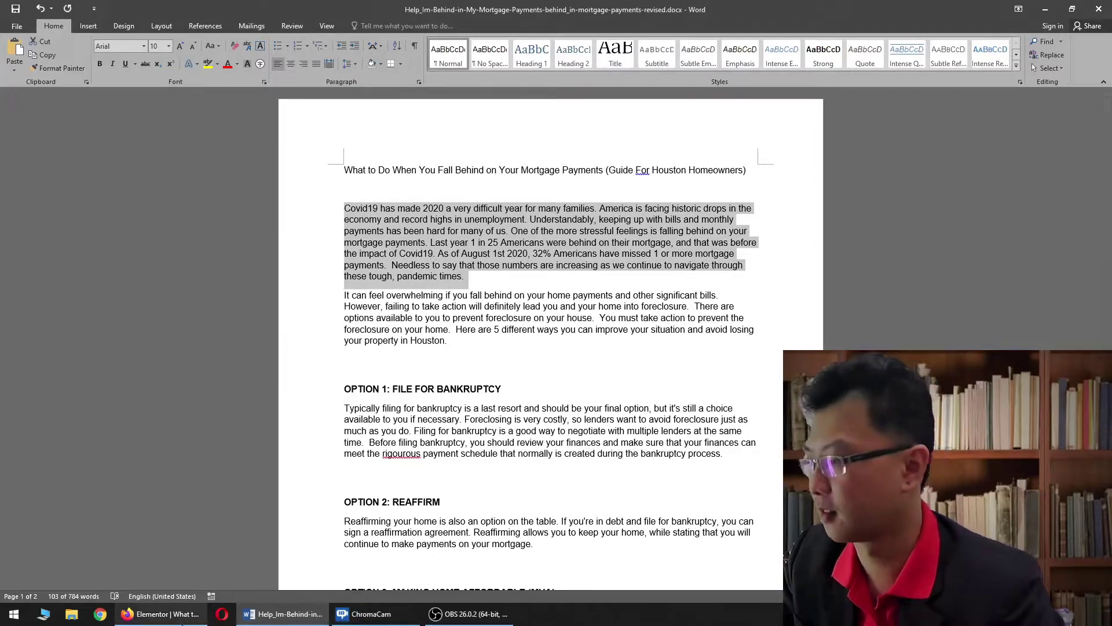
pyautogui.hotkey('alt', 'Tab')
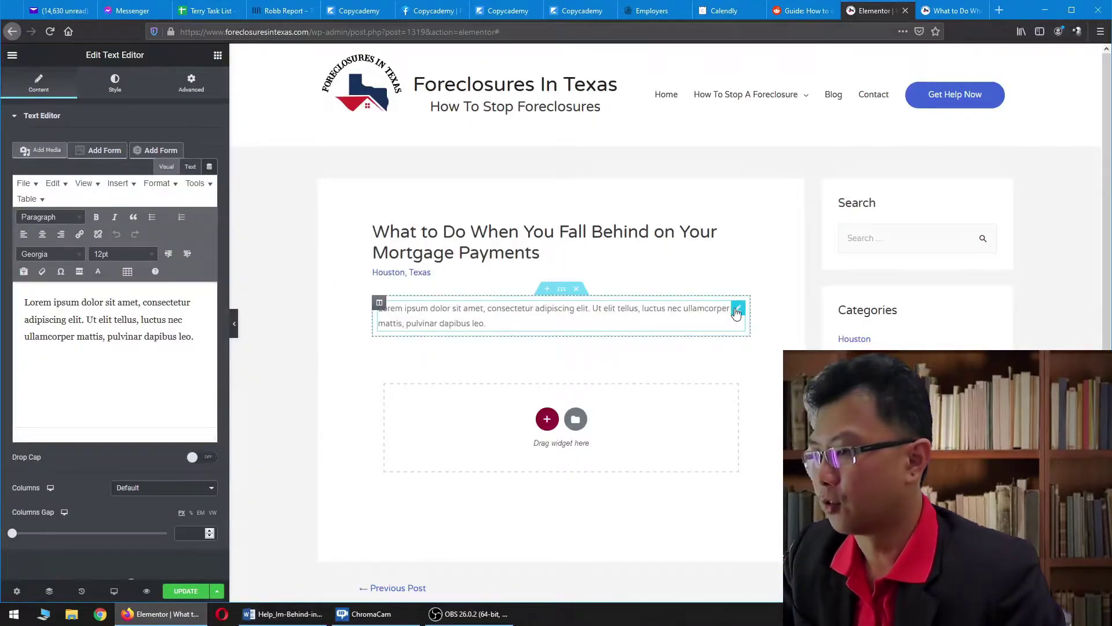
# Step: Set the Text Editor widget's text color to #000000 and return to the widget list
pyautogui.click(115, 92)
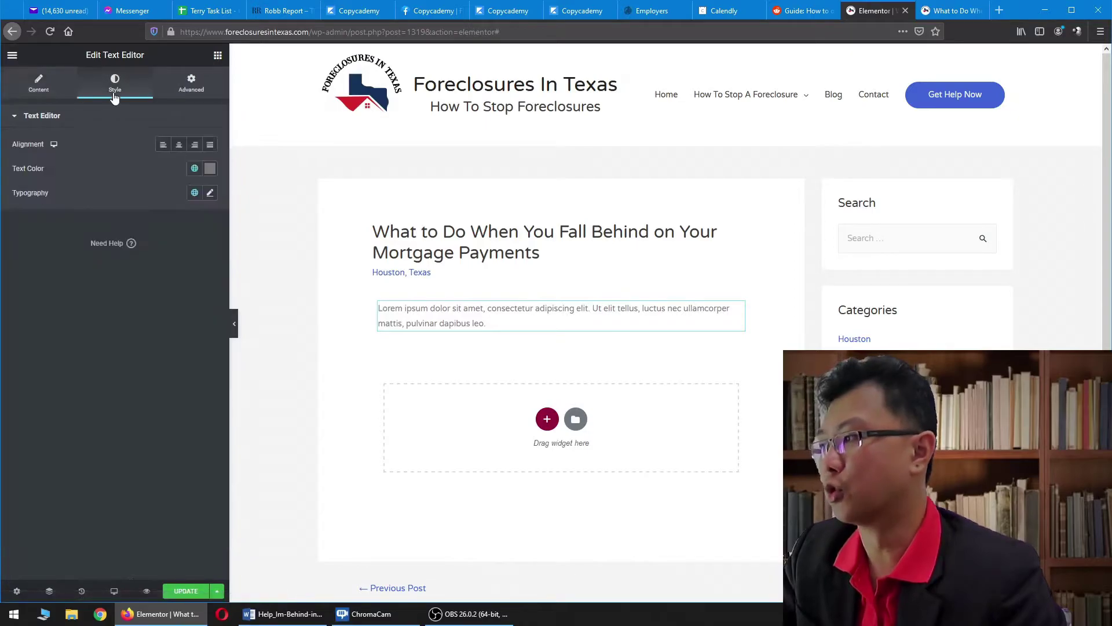
pyautogui.click(210, 169)
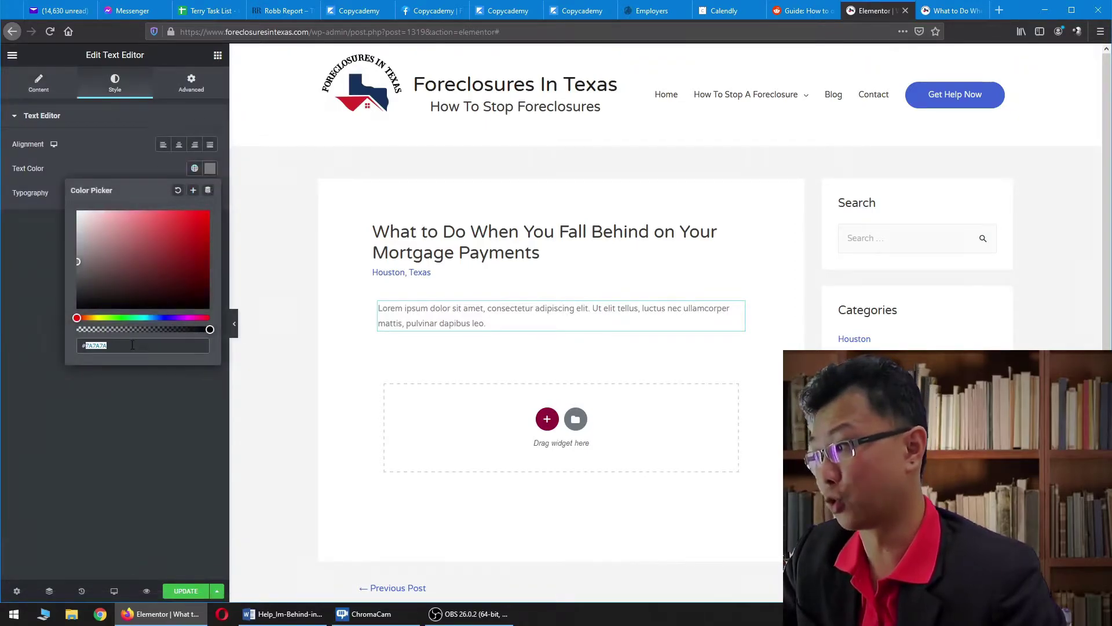
pyautogui.write('000000')
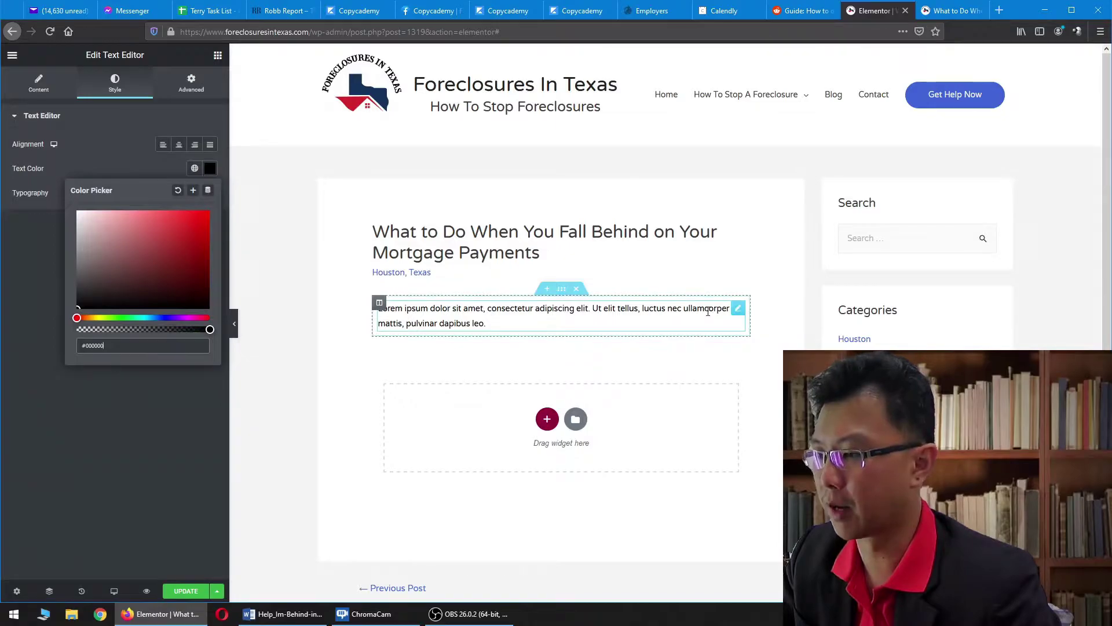
pyautogui.click(218, 57)
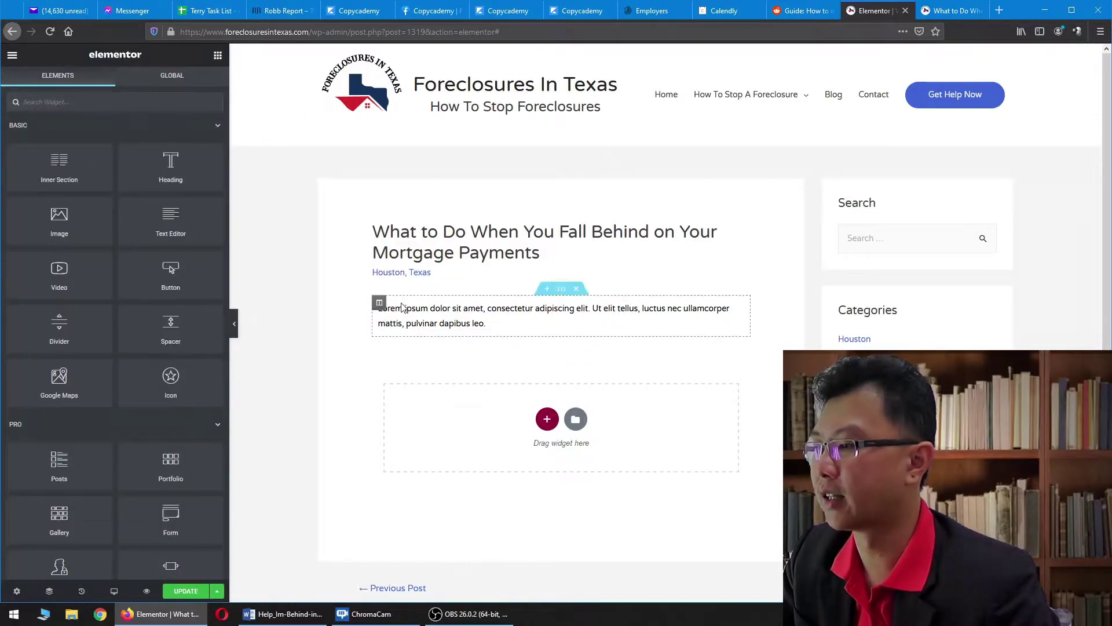
pyautogui.moveTo(172, 219); pyautogui.dragTo(537, 340)
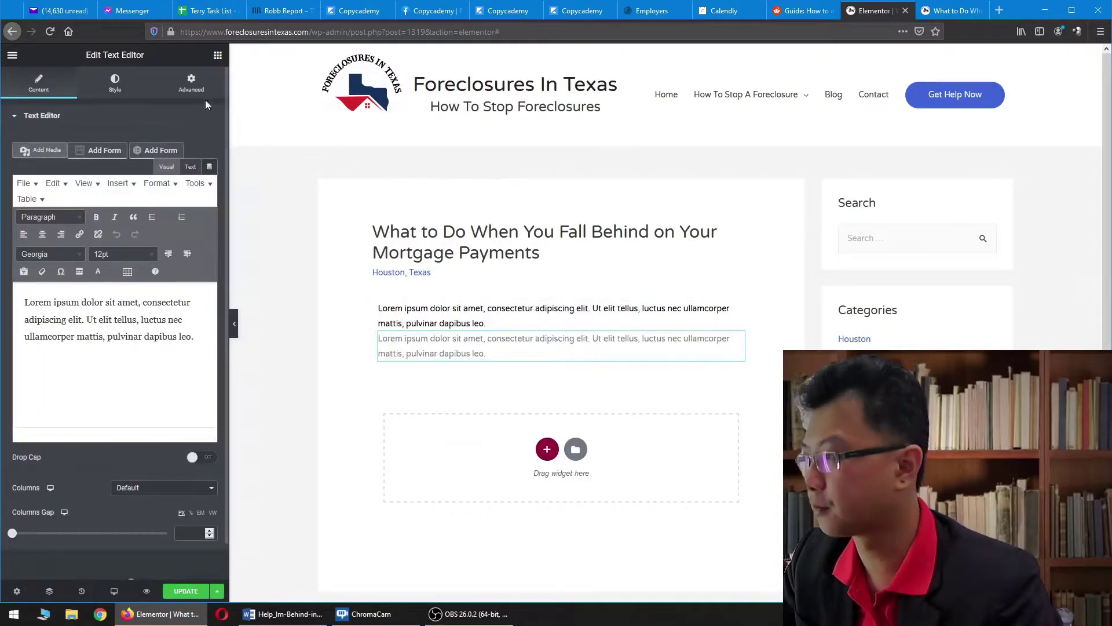
pyautogui.click(218, 55)
pyautogui.moveTo(197, 227); pyautogui.dragTo(494, 349)
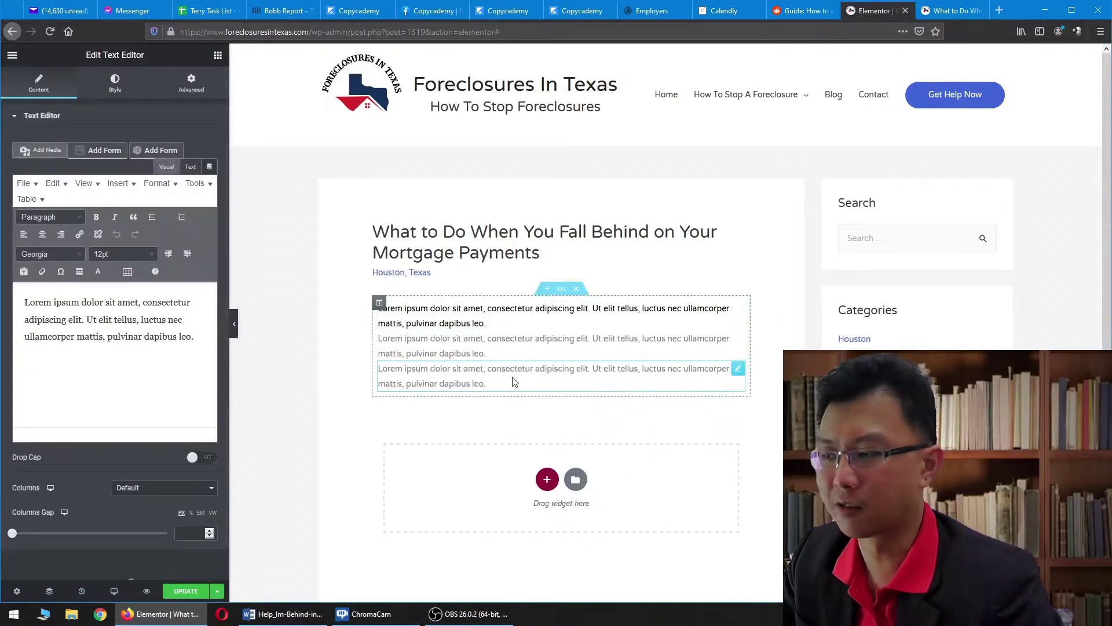
pyautogui.rightClick(738, 342)
pyautogui.click(748, 505)
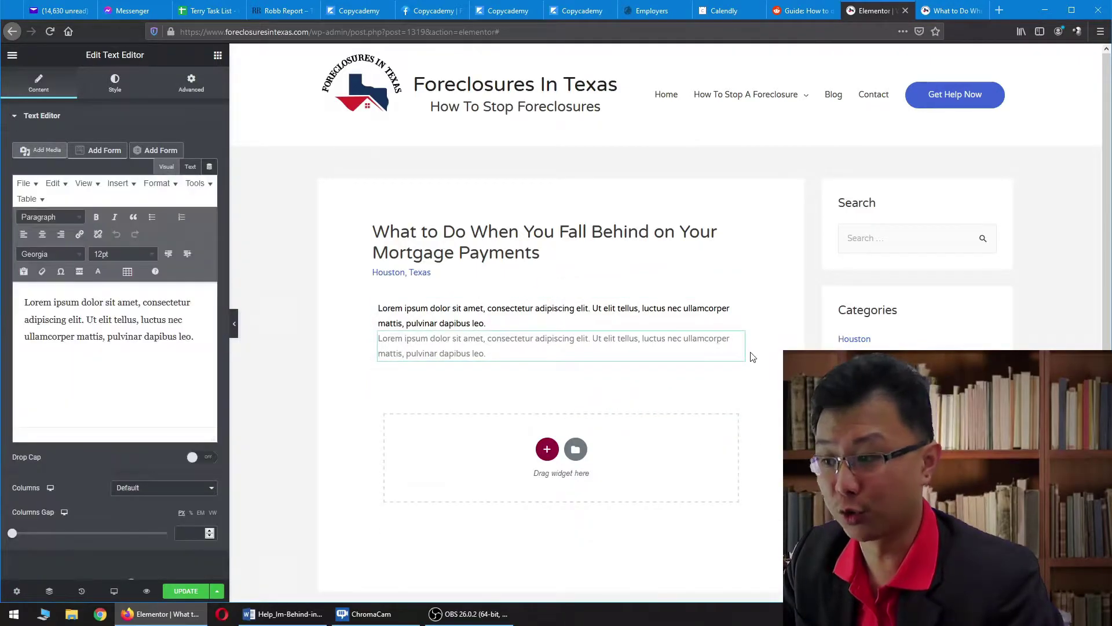
pyautogui.rightClick(737, 342)
pyautogui.click(753, 505)
# Step: Duplicate the black-text Text Editor widget three times so four placeholder paragraphs are stacked below the post heading
pyautogui.rightClick(708, 312)
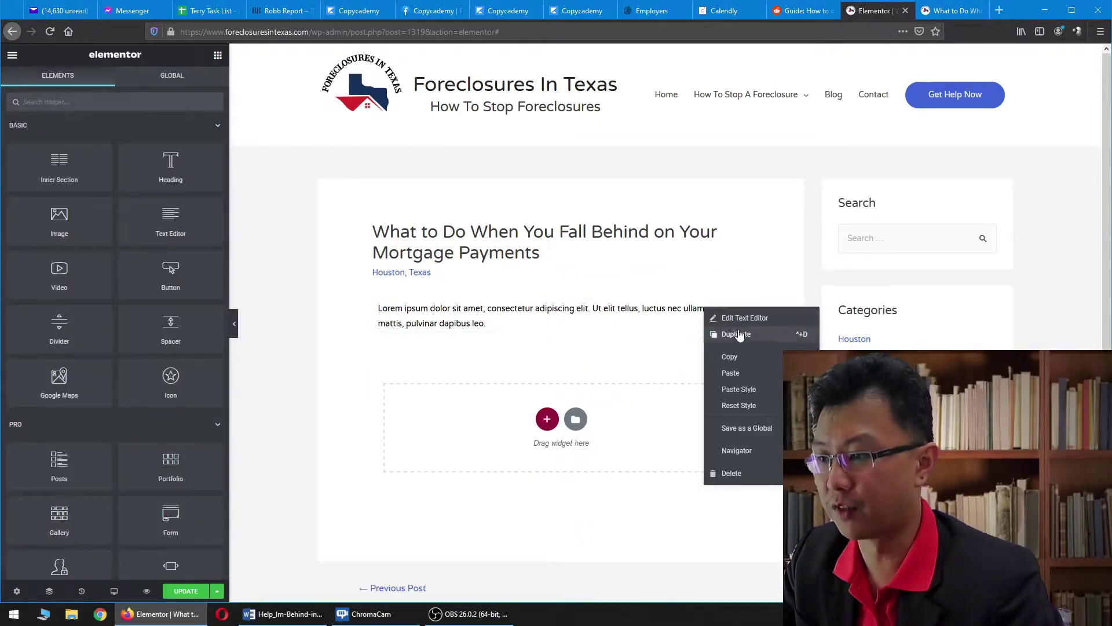
pyautogui.click(741, 335)
pyautogui.rightClick(732, 347)
pyautogui.click(733, 369)
pyautogui.rightClick(678, 374)
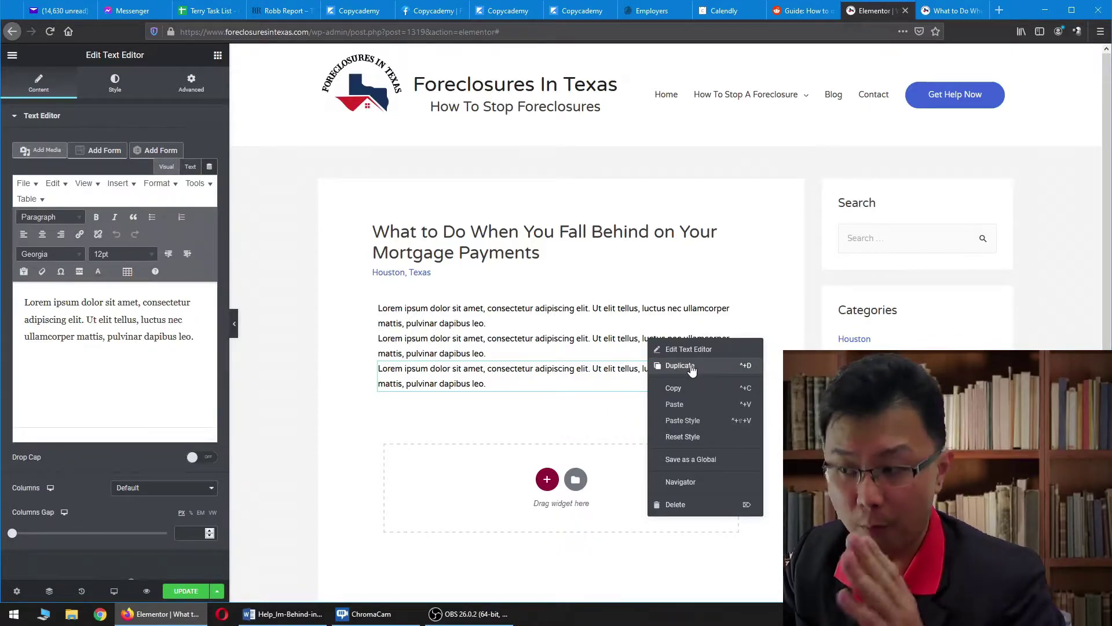
pyautogui.rightClick(631, 370)
pyautogui.click(669, 397)
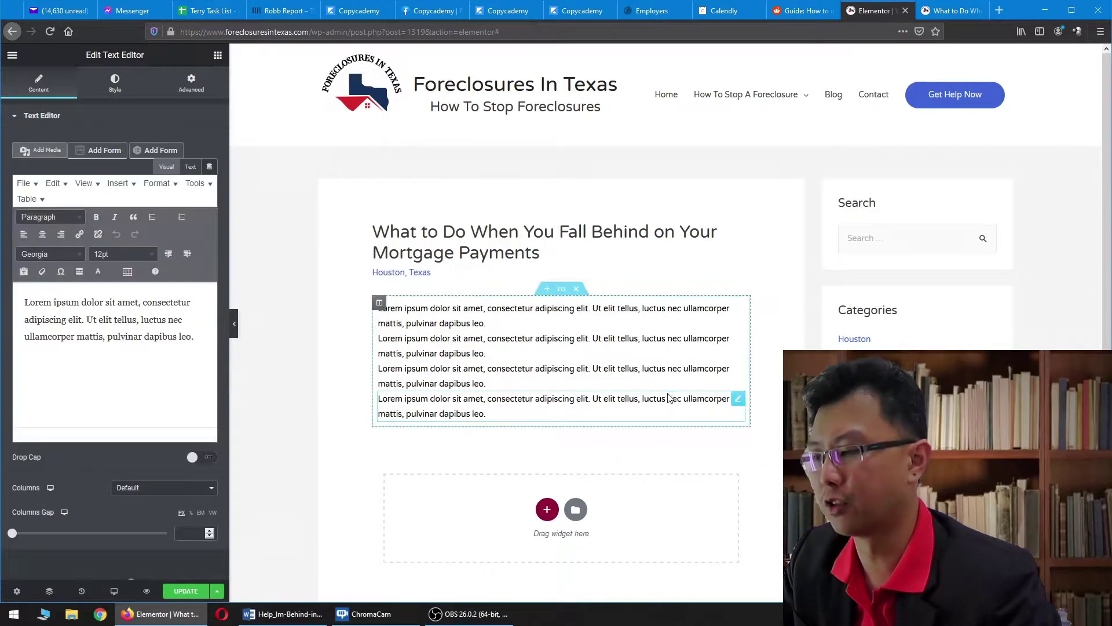
# Step: Replace the first Text Editor's placeholder with the opening paragraph beginning "Covid19 has made 2020" copied from the Word draft
pyautogui.click(291, 619)
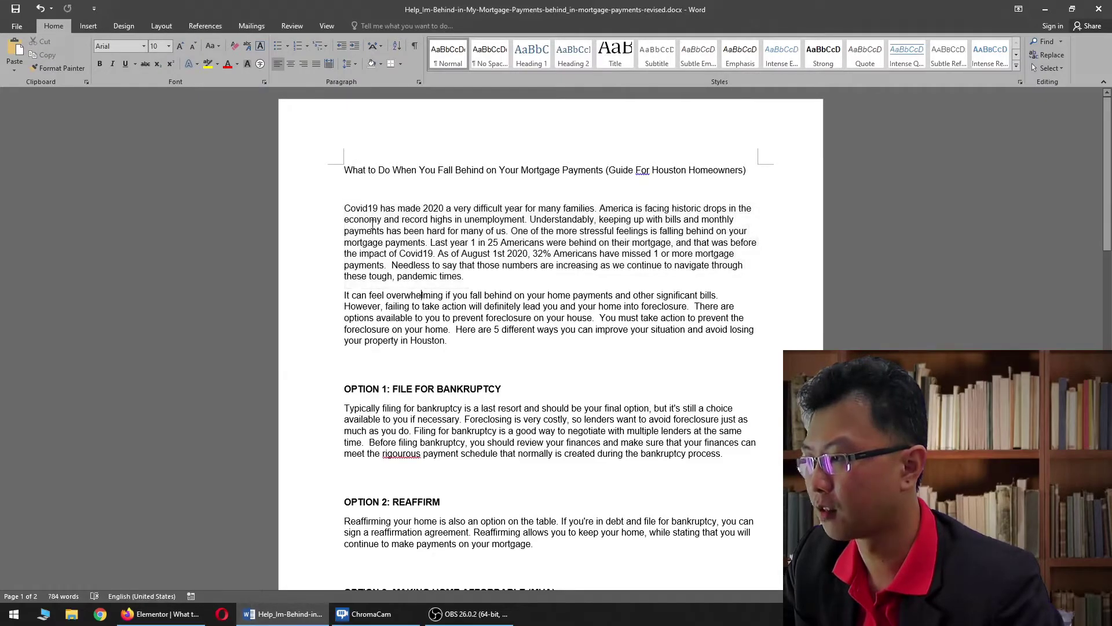
pyautogui.moveTo(346, 208); pyautogui.dragTo(466, 279)
pyautogui.hotkey('ctrl', 'c')
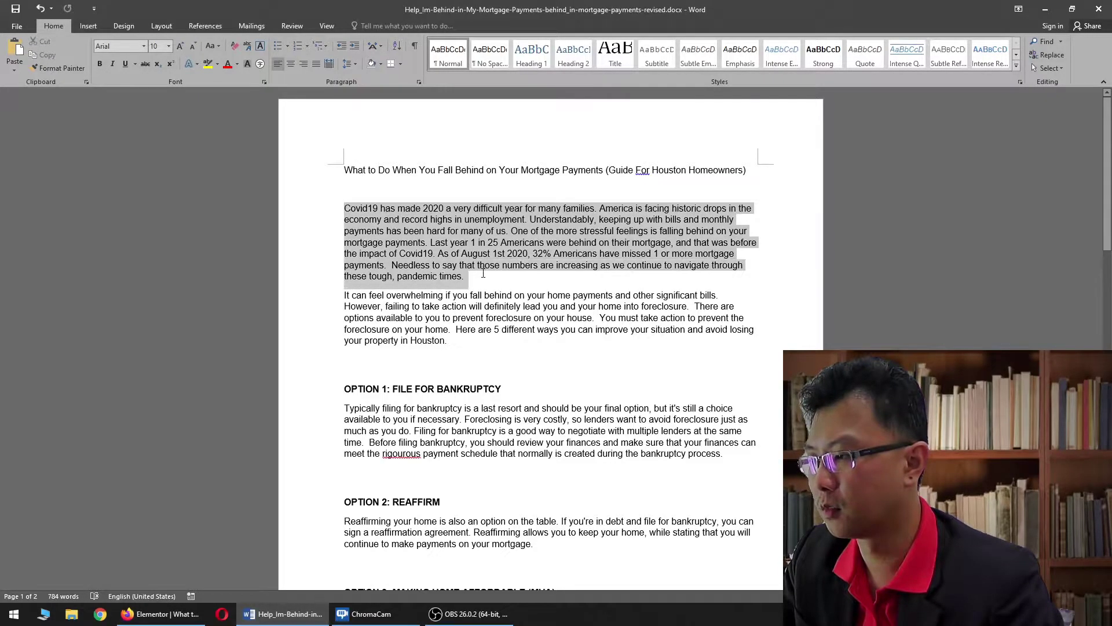
pyautogui.rightClick(459, 218)
pyautogui.click(478, 243)
pyautogui.click(168, 614)
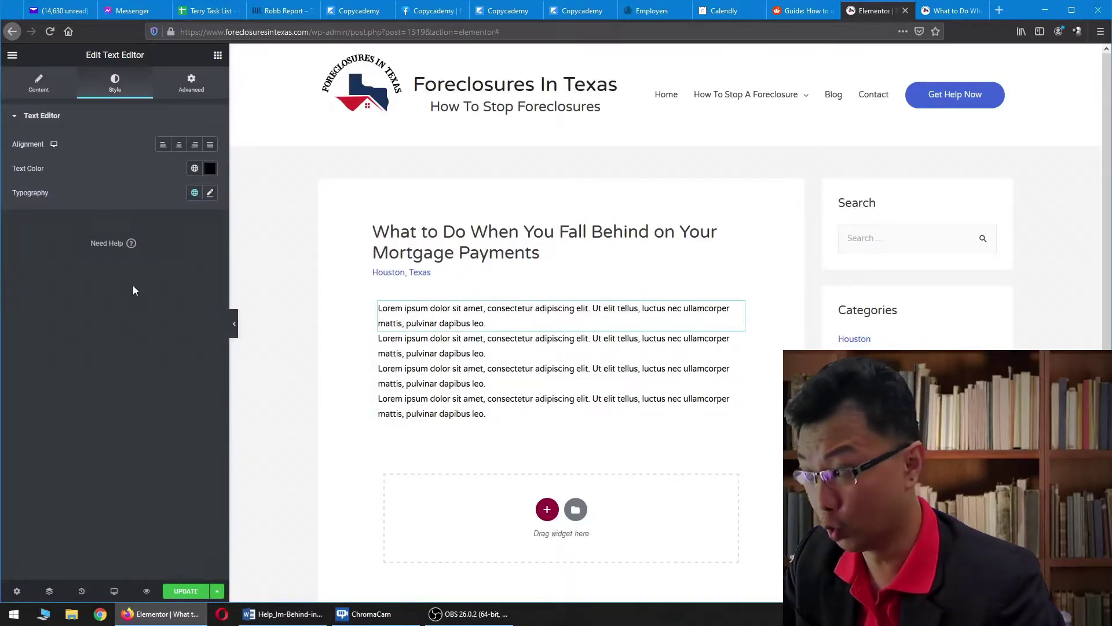
pyautogui.click(39, 81)
pyautogui.hotkey('ctrl', 'a')
pyautogui.hotkey('ctrl', 'v')
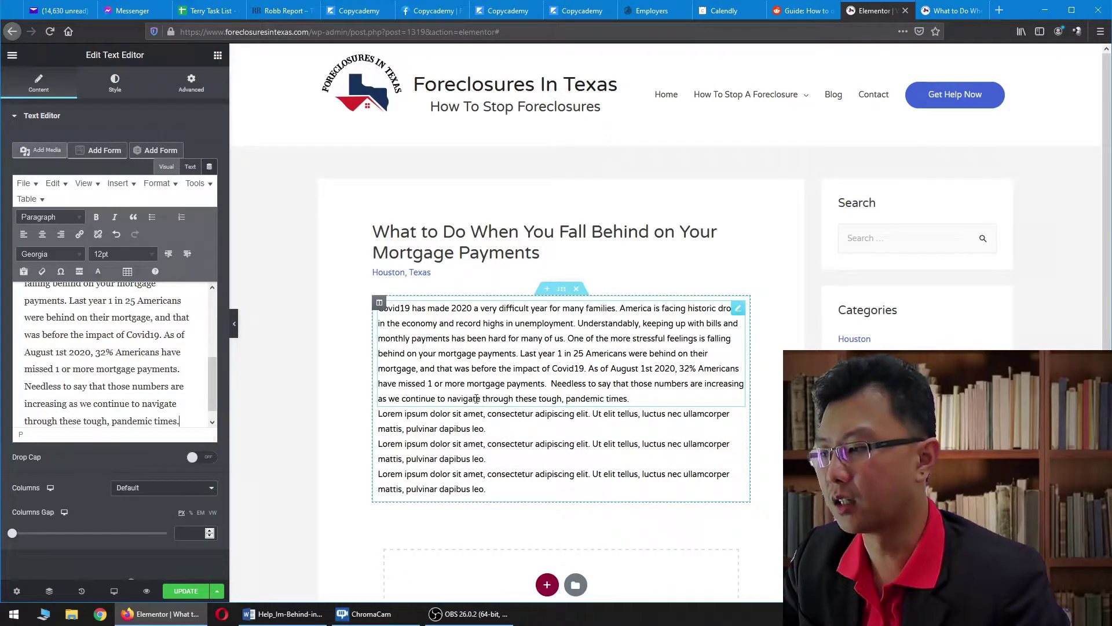
# Step: Replace the second Text Editor's placeholder with the Word paragraph beginning "It can feel overwhelming"
pyautogui.click(283, 614)
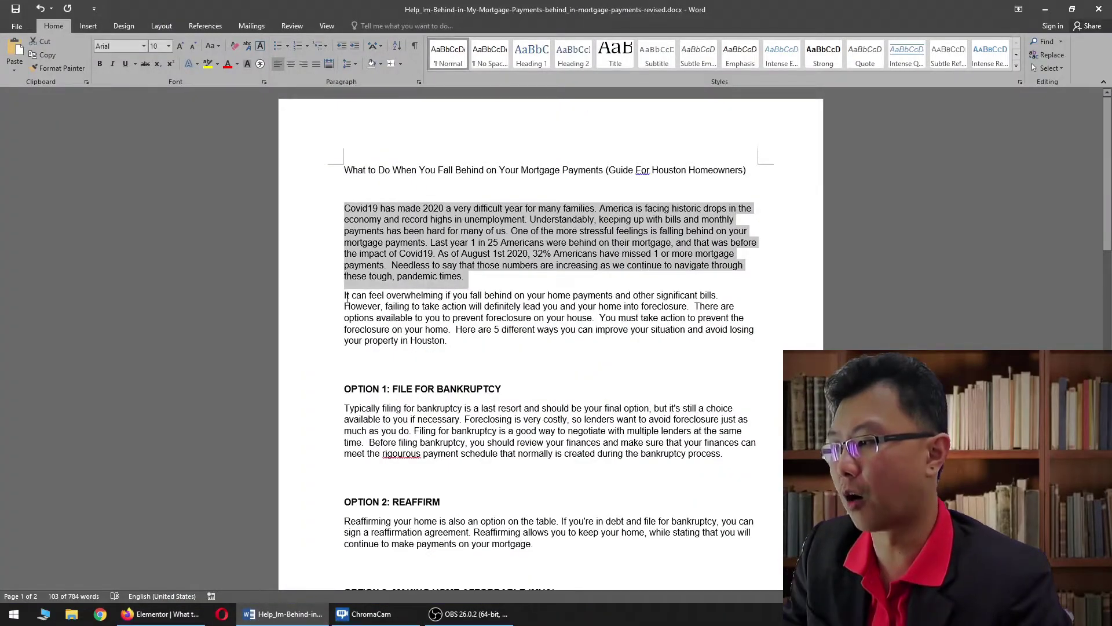
pyautogui.moveTo(345, 296); pyautogui.dragTo(447, 340)
pyautogui.hotkey('ctrl', 'c')
pyautogui.click(162, 614)
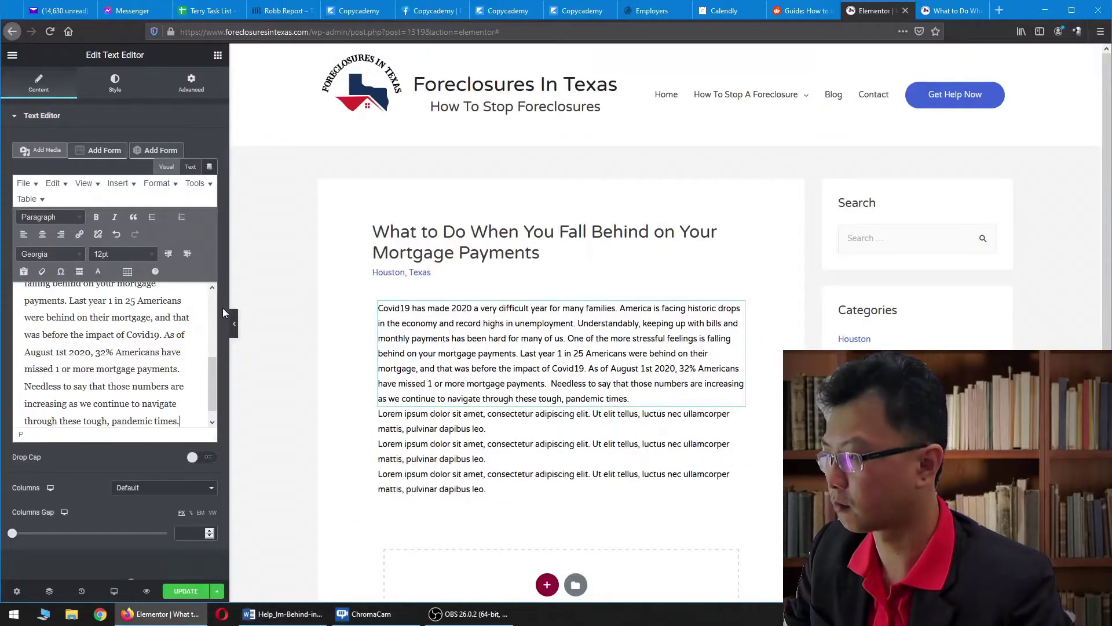
pyautogui.click(728, 410)
pyautogui.hotkey('ctrl', 'a')
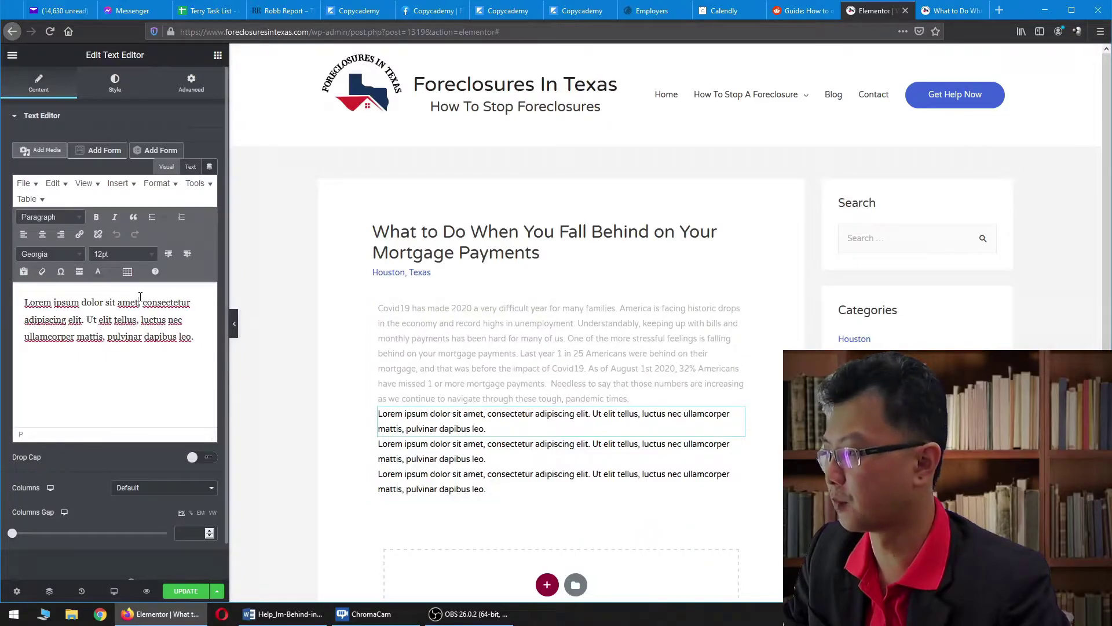
pyautogui.hotkey('ctrl', 'v')
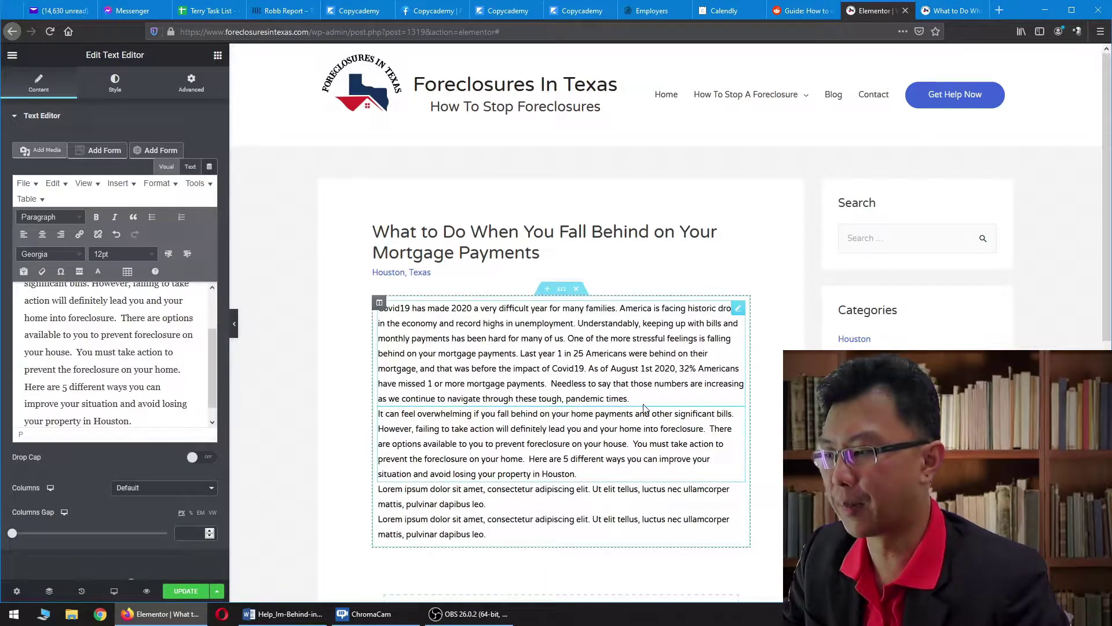
# Step: Check the Option 1 heading in the Word draft and place a Heading widget directly below the second paragraph in Elementor
pyautogui.hotkey('alt', 'Tab')
pyautogui.moveTo(345, 389); pyautogui.dragTo(521, 390)
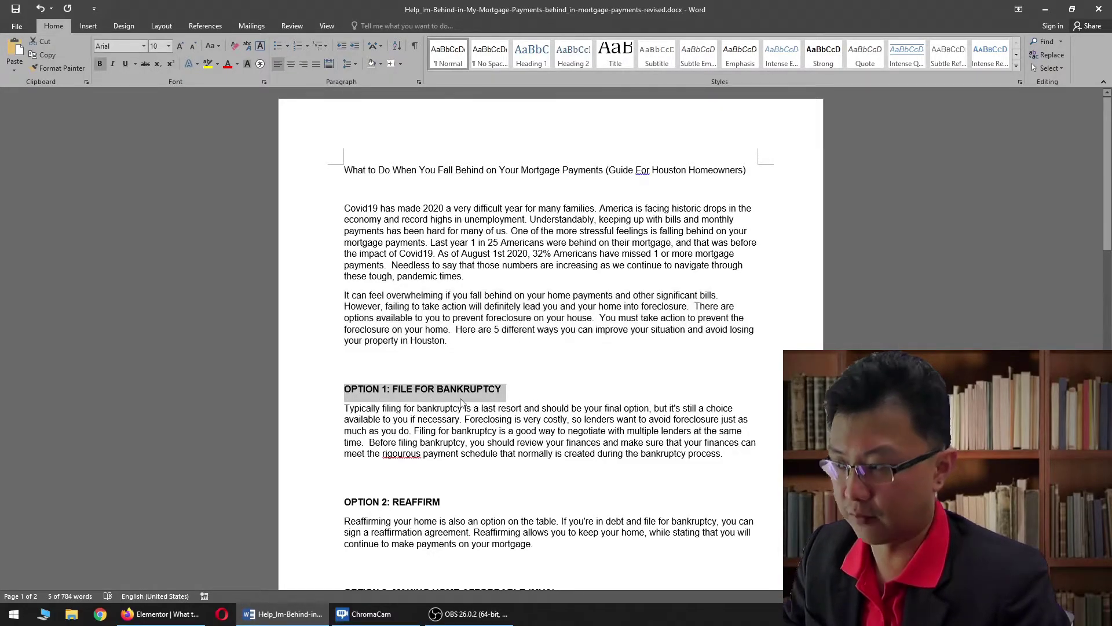
pyautogui.hotkey('alt', 'Tab')
pyautogui.click(218, 56)
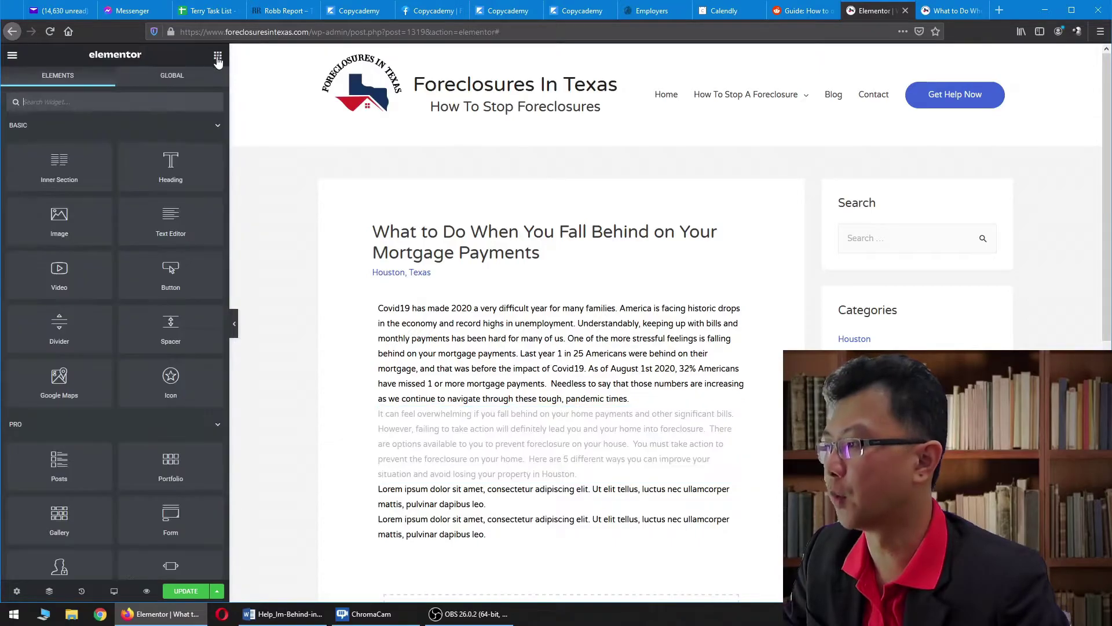
pyautogui.moveTo(177, 155); pyautogui.dragTo(471, 450)
pyautogui.click(218, 57)
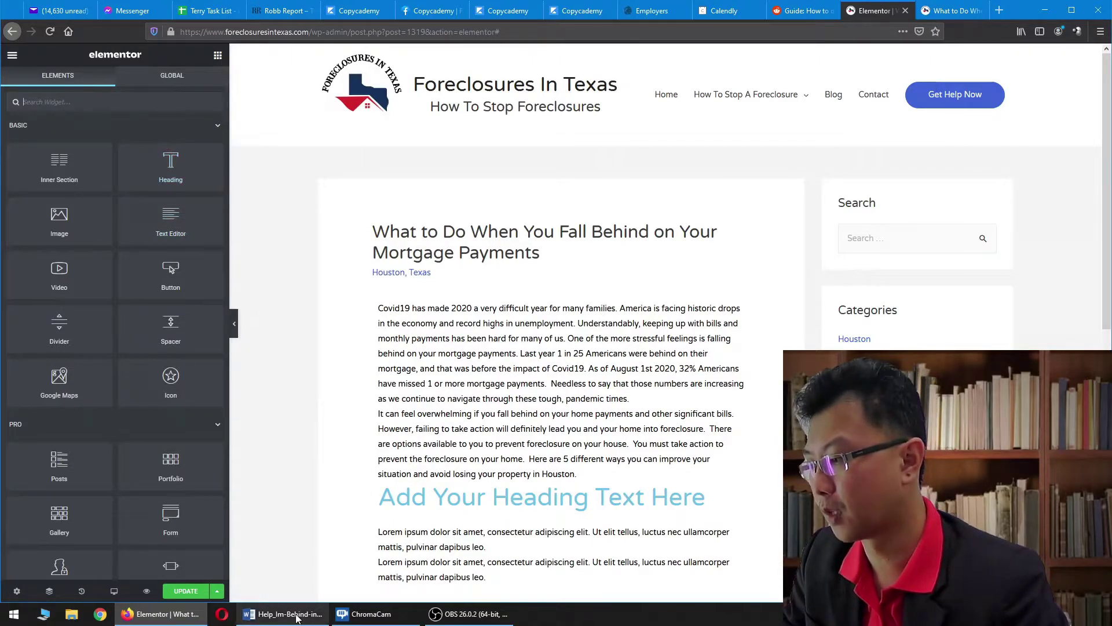
# Step: Set the HTML tag of the new Heading widget to H3
pyautogui.click(739, 489)
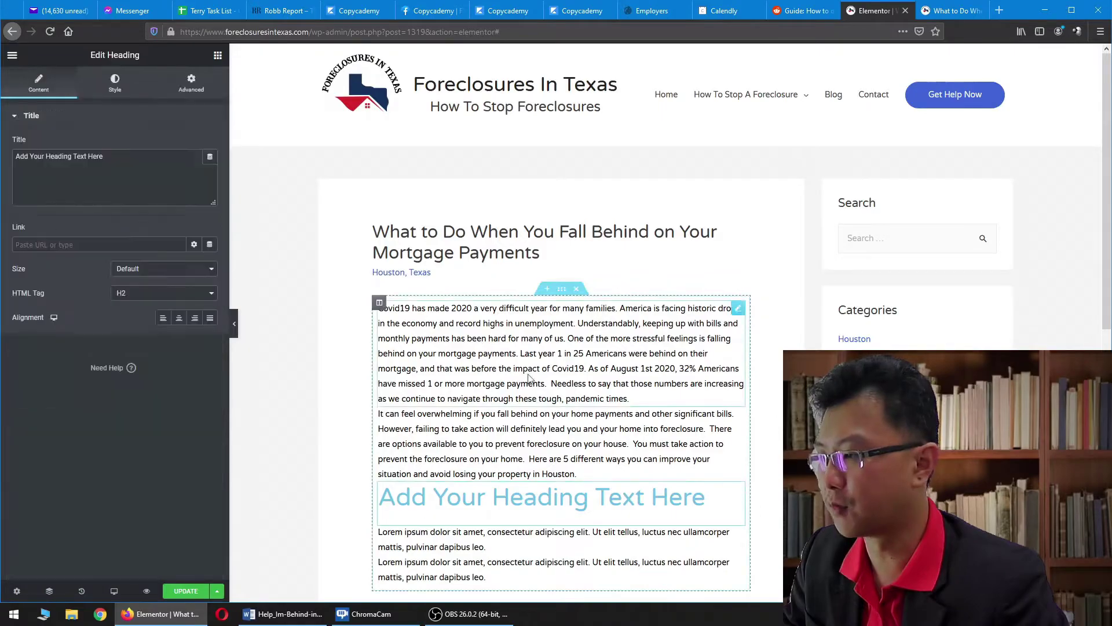
pyautogui.click(142, 296)
pyautogui.click(139, 331)
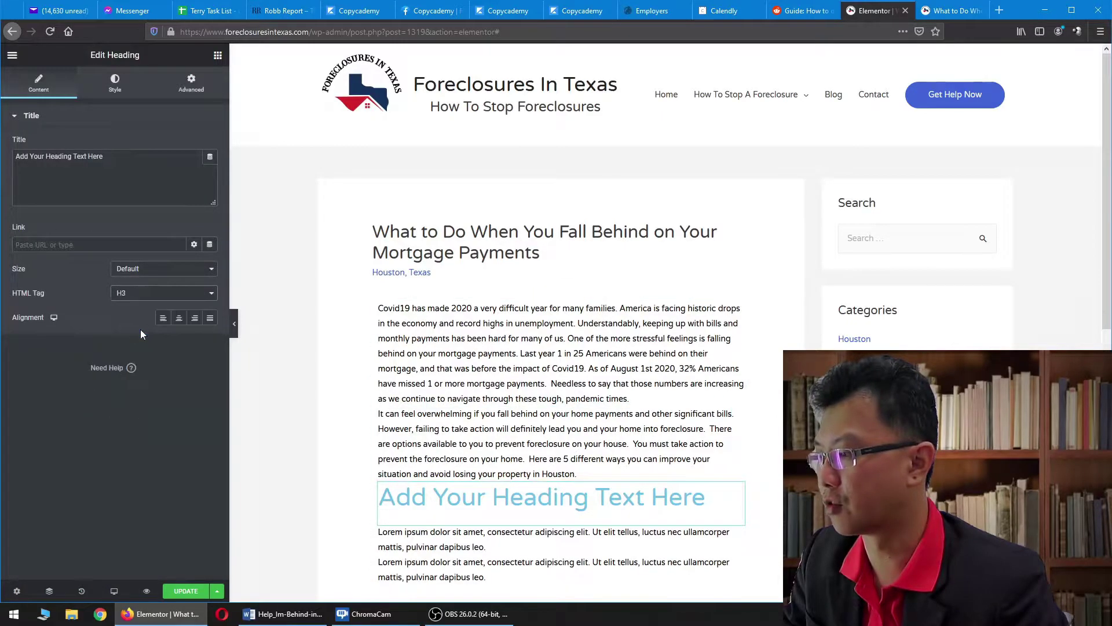
# Step: Replace the Heading widget's title with "OPTION 1: FILE FOR BANKRUPTCY" copied from the Word draft
pyautogui.click(284, 613)
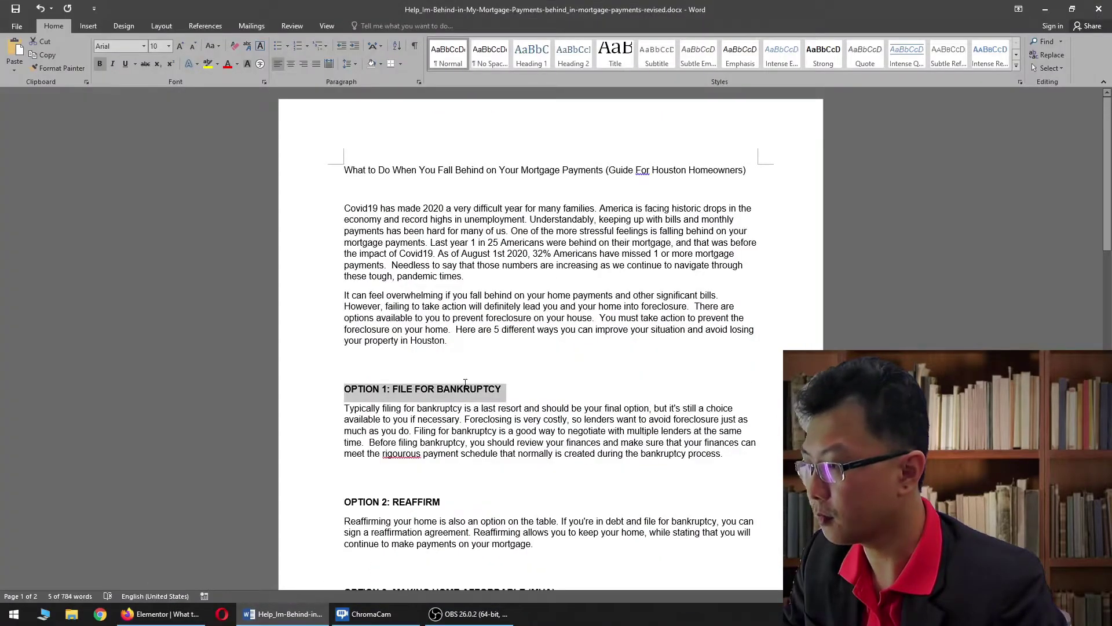
pyautogui.tripleClick(418, 395)
pyautogui.hotkey('ctrl', 'c')
pyautogui.hotkey('alt', 'Tab')
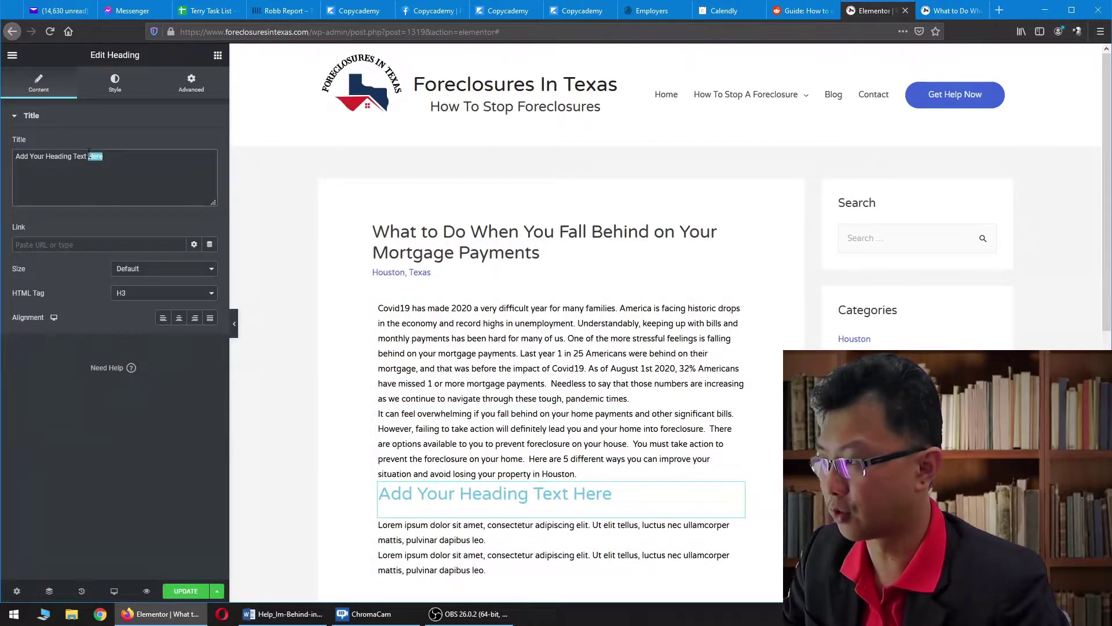
pyautogui.hotkey('ctrl', 'a')
pyautogui.hotkey('ctrl', 'v')
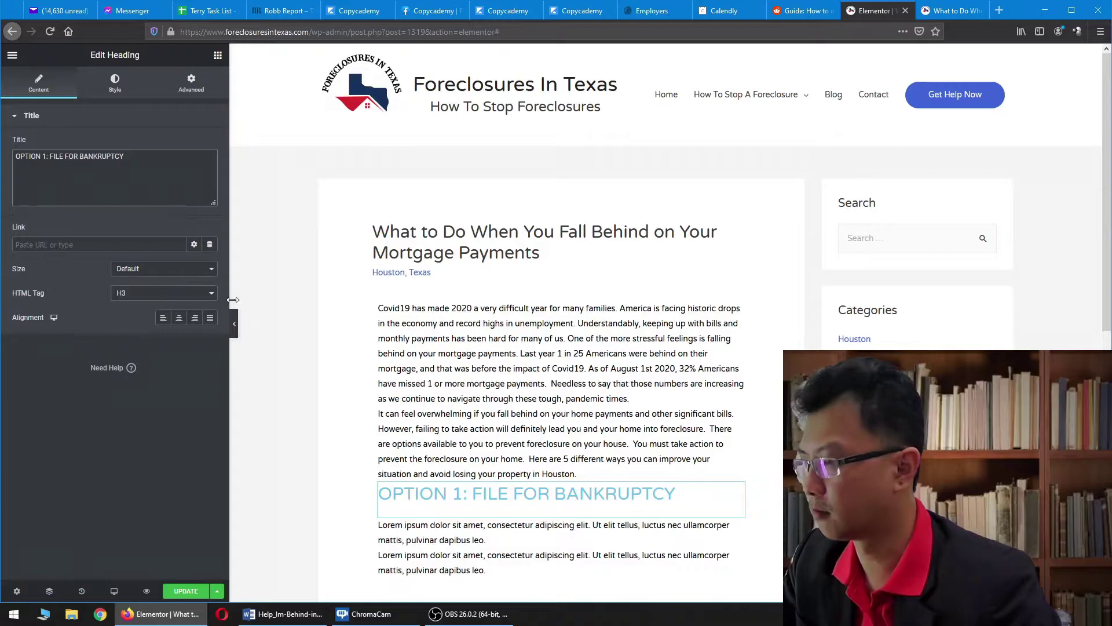
# Step: Set the Option 1 heading's text color to #000000 and return to the widget list
pyautogui.click(115, 82)
pyautogui.click(210, 144)
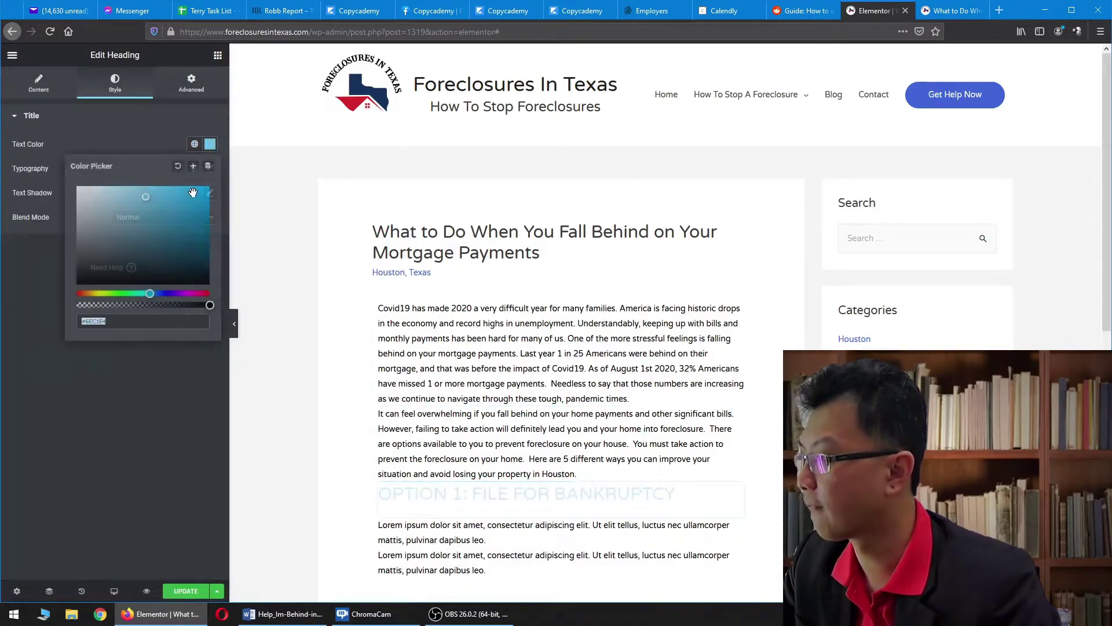
pyautogui.click(144, 320)
pyautogui.write('#00')
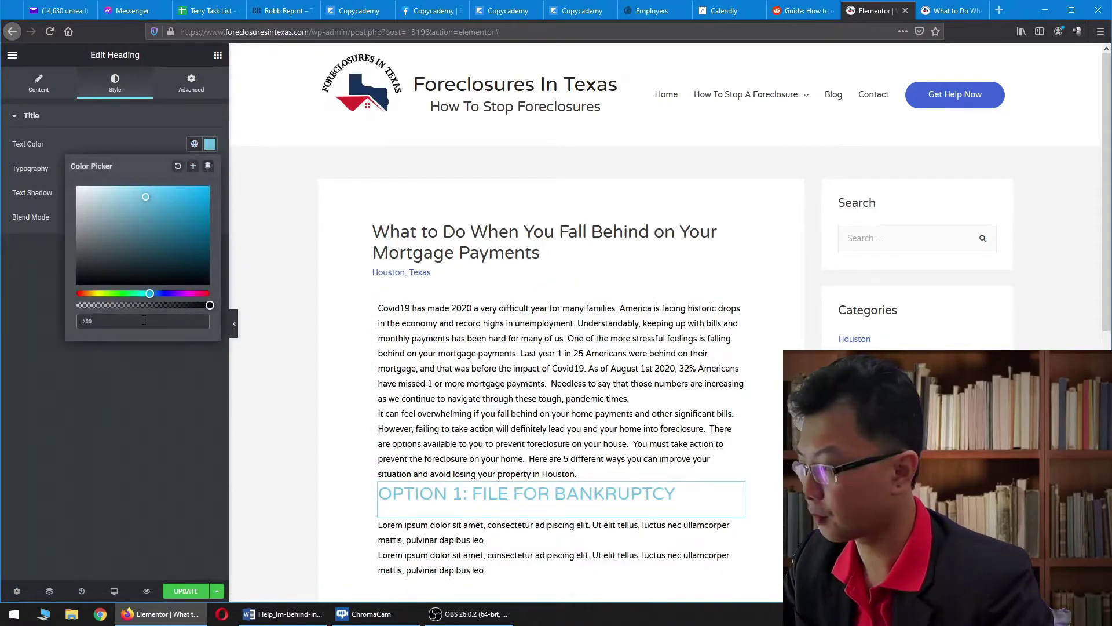
pyautogui.write('0000')
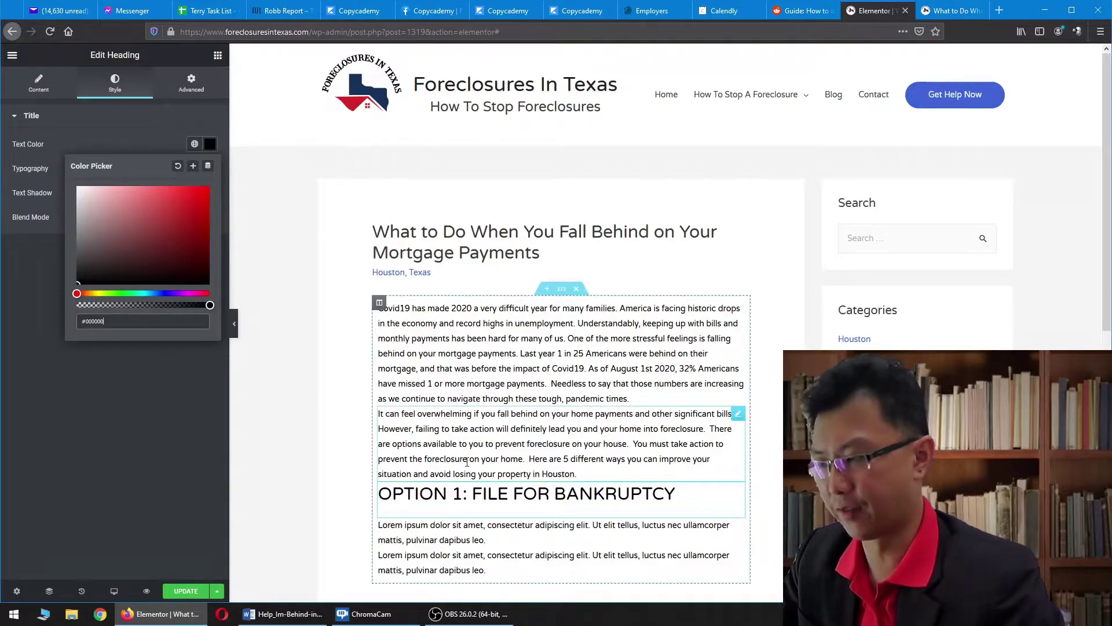
pyautogui.click(317, 425)
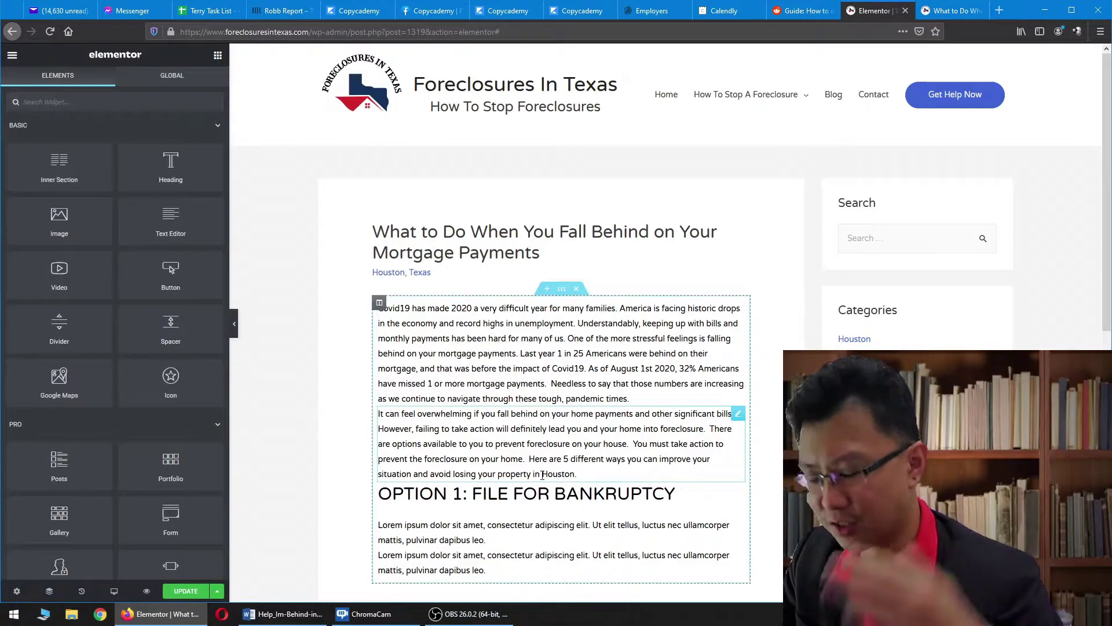
# Step: Replace the placeholder below the Option 1 heading with the Word paragraph beginning "Typically filing for bankruptcy"
pyautogui.scroll(-5, 434, 463)
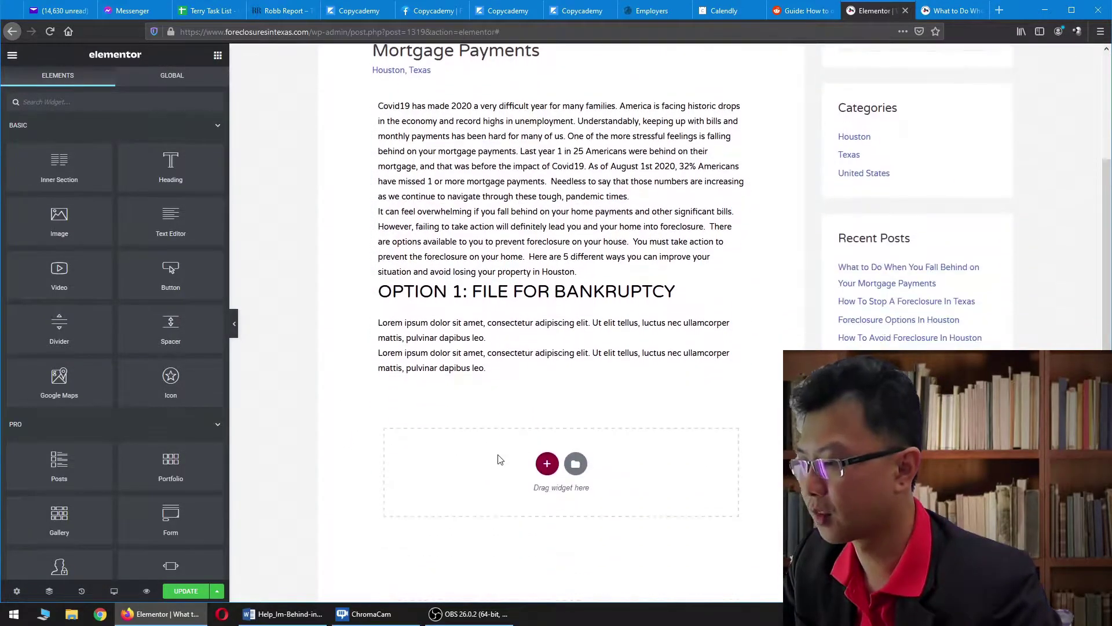
pyautogui.hotkey('alt', 'Tab')
pyautogui.moveTo(342, 412); pyautogui.dragTo(724, 456)
pyautogui.hotkey('ctrl', 'c')
pyautogui.hotkey('alt', 'Tab')
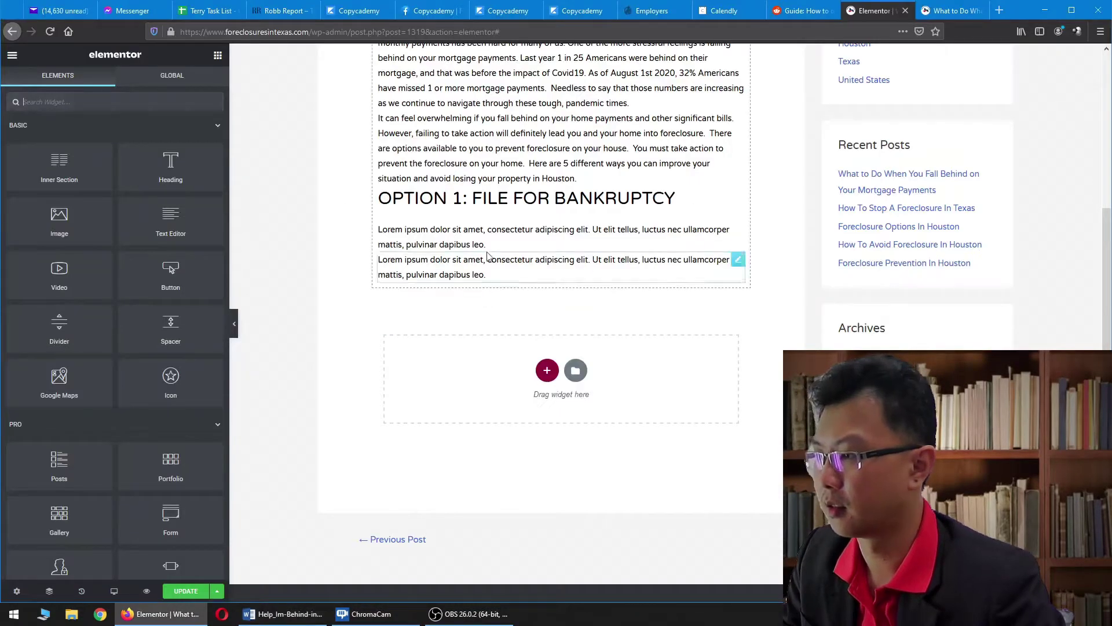
pyautogui.click(461, 242)
pyautogui.tripleClick(111, 322)
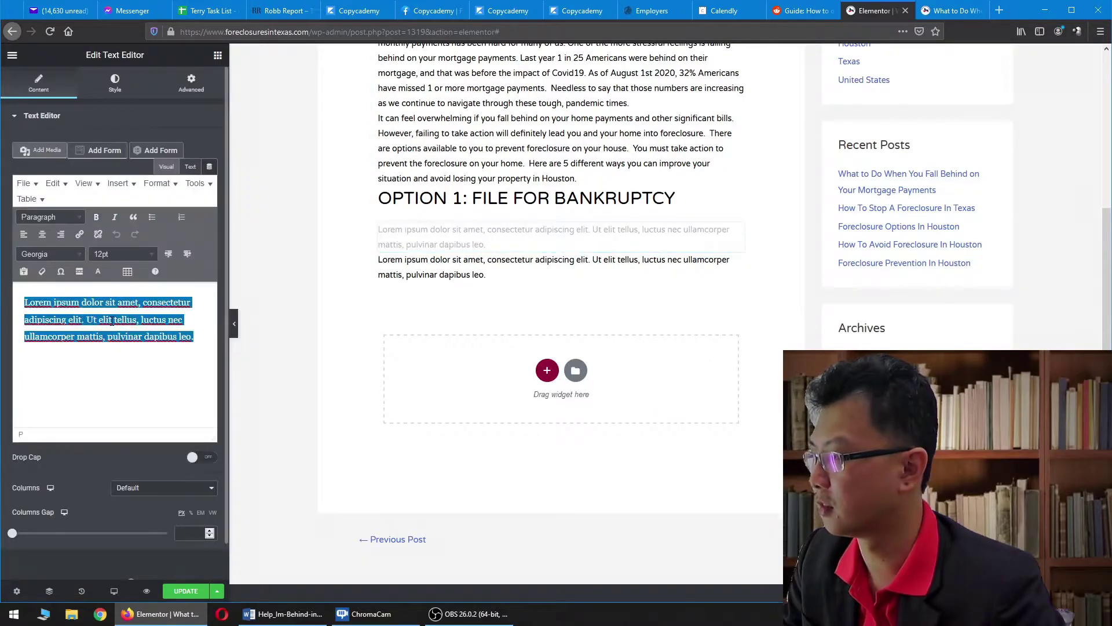
pyautogui.hotkey('ctrl', 'v')
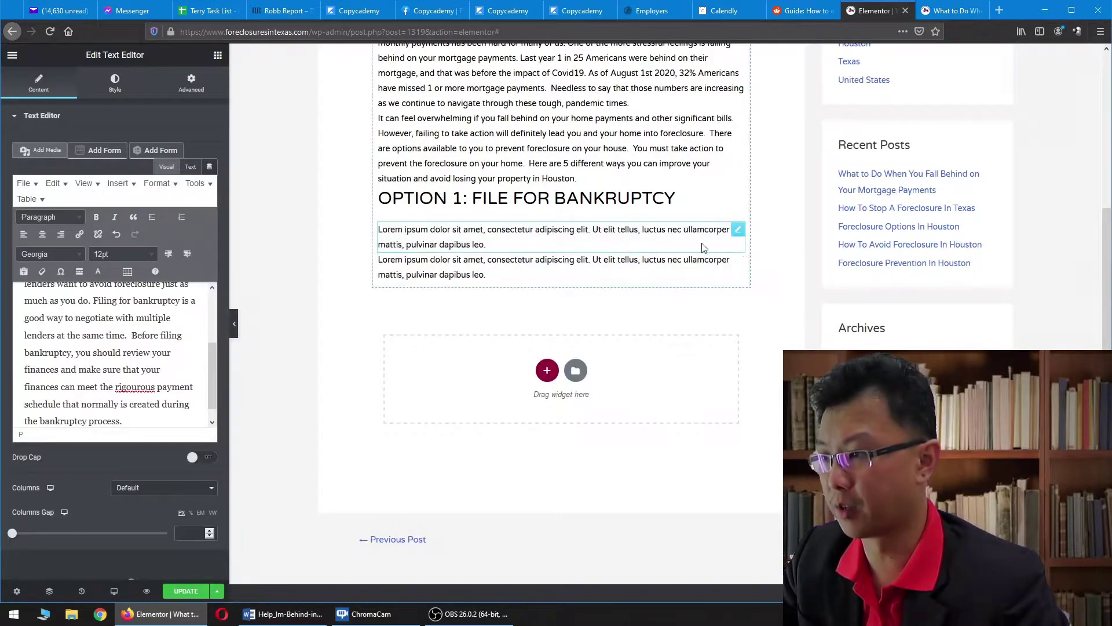
# Step: Open the remaining placeholder Text Editor and look through the remaining option sections in the Word draft
pyautogui.scroll(2, 693, 248)
pyautogui.click(737, 387)
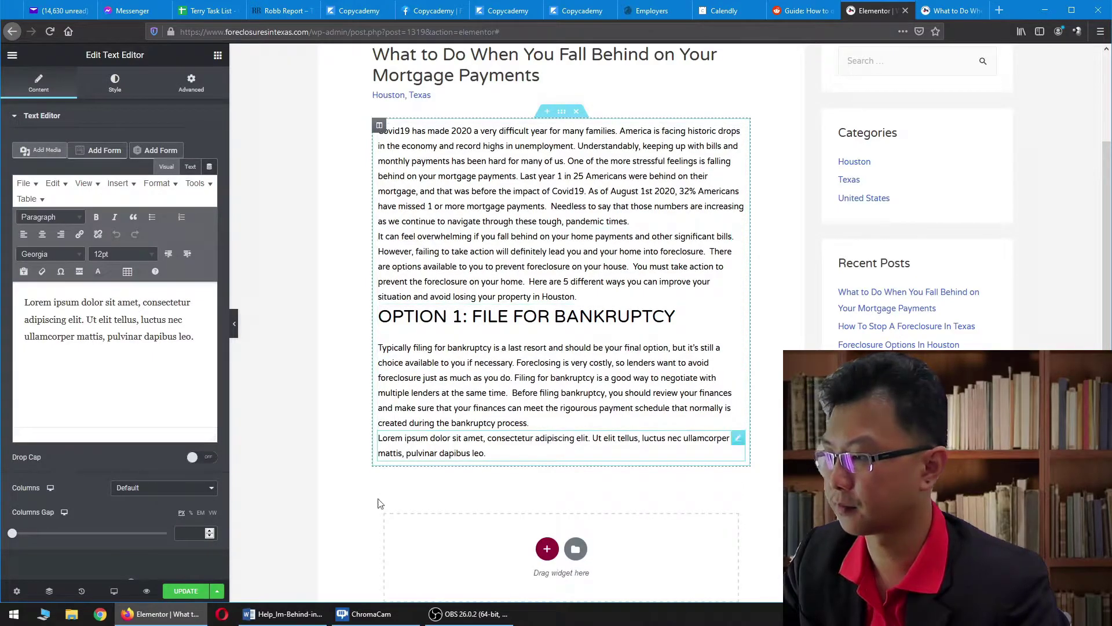
pyautogui.hotkey('alt', 'Tab')
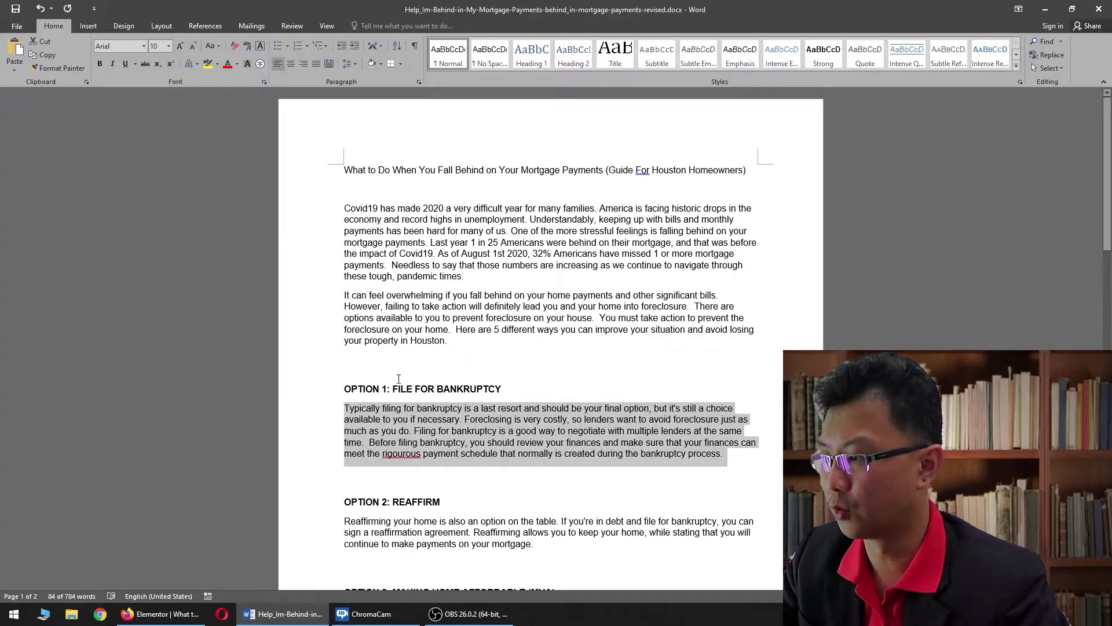
pyautogui.scroll(-6, 454, 481)
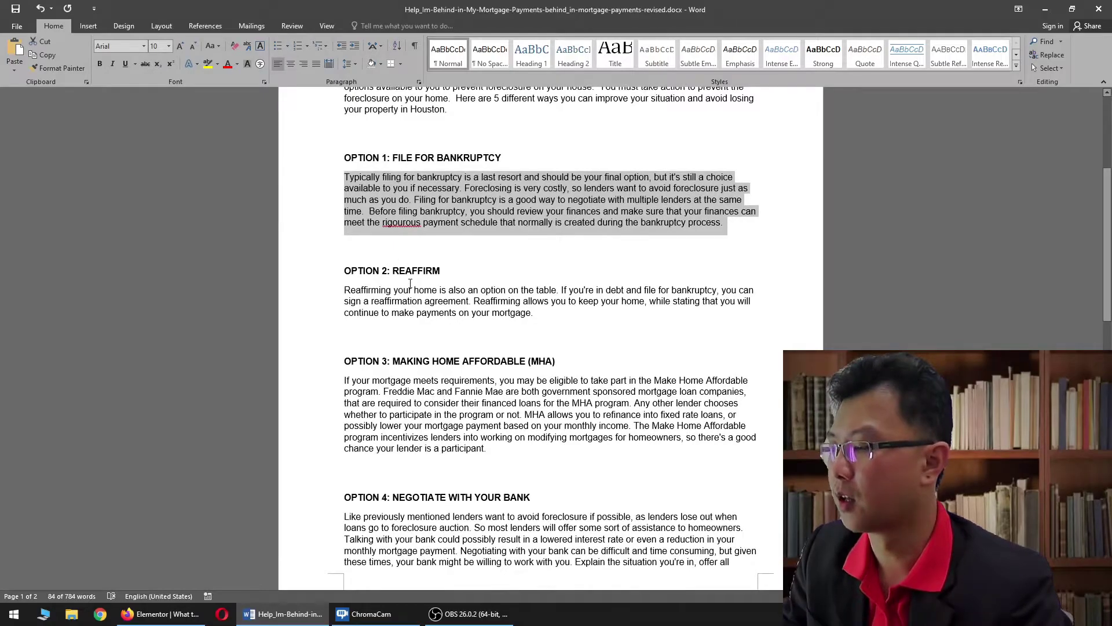
pyautogui.scroll(-10, 421, 293)
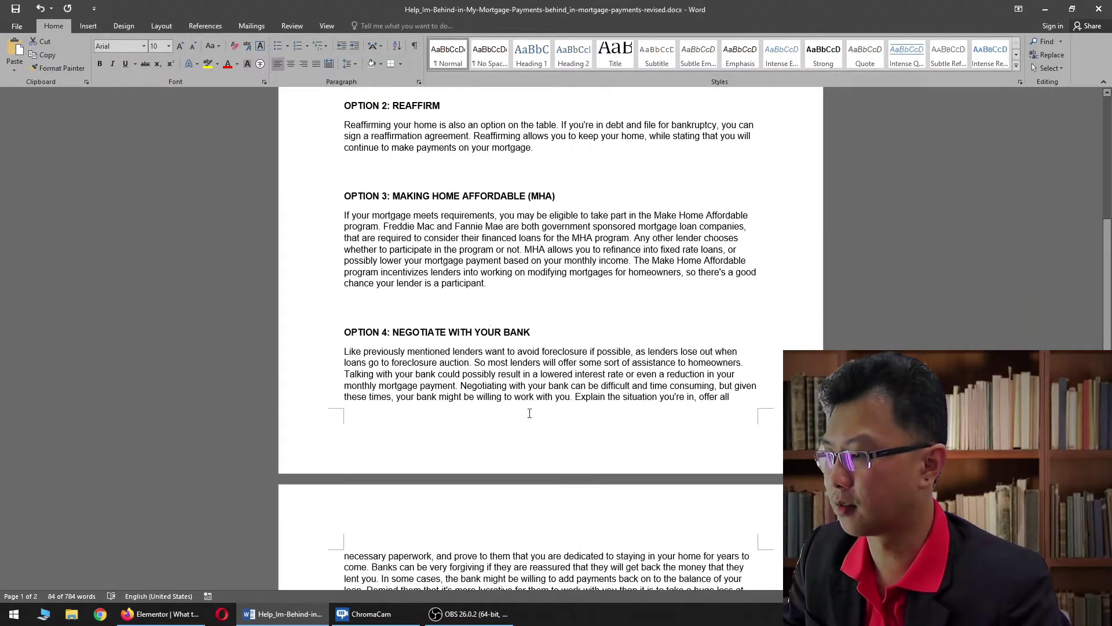
pyautogui.scroll(-5, 601, 438)
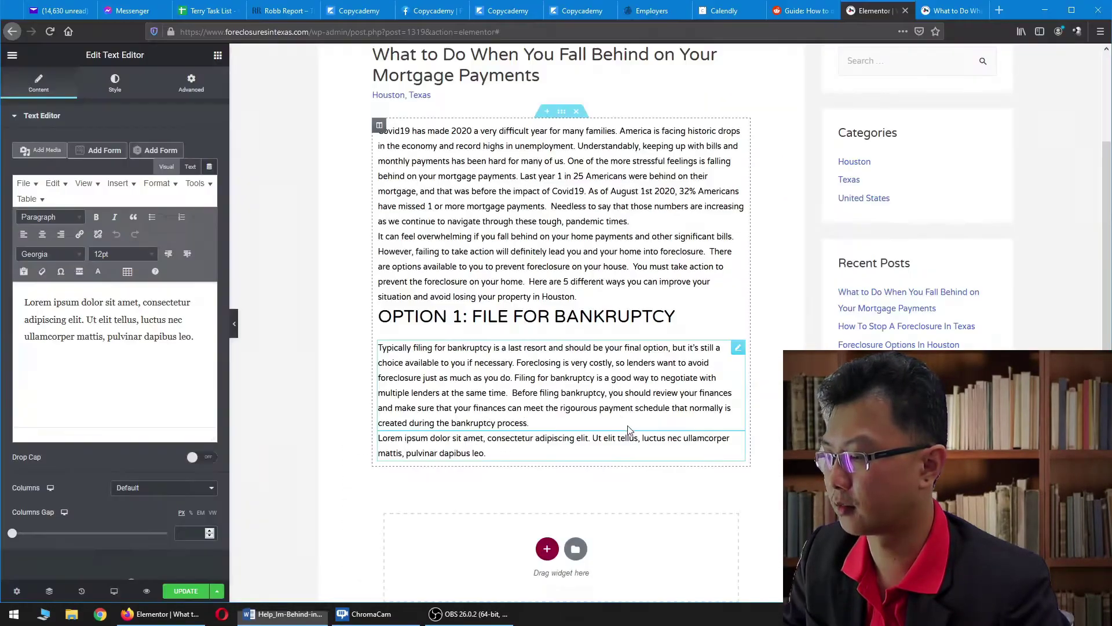
# Step: Delete the leftover placeholder Text Editor below the bankruptcy paragraph
pyautogui.hotkey('alt', 'Tab')
pyautogui.click(478, 347)
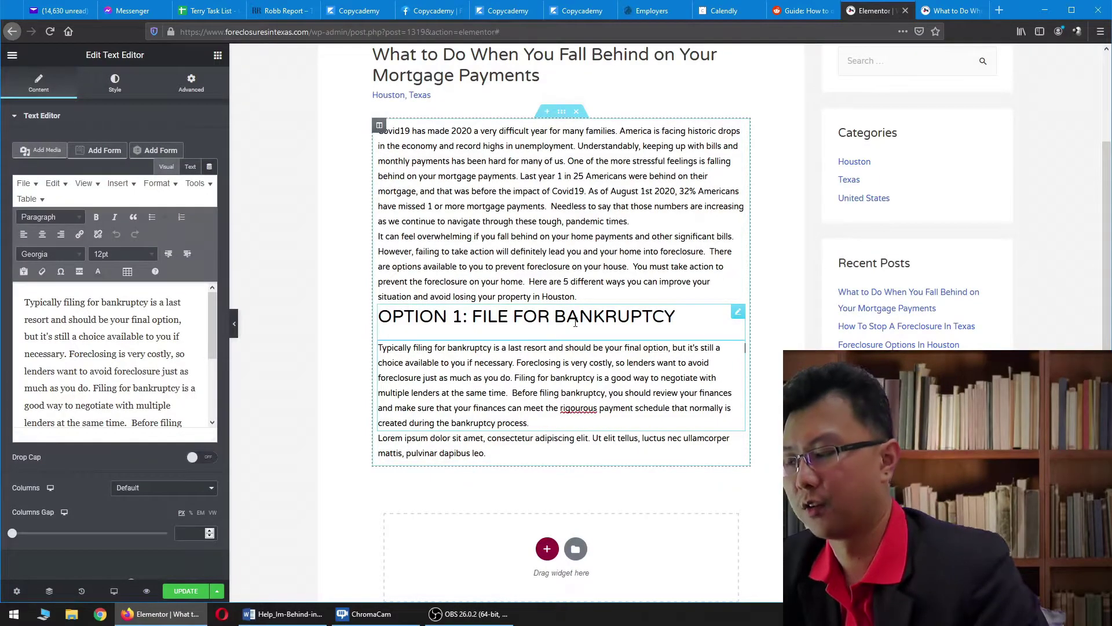
pyautogui.rightClick(493, 439)
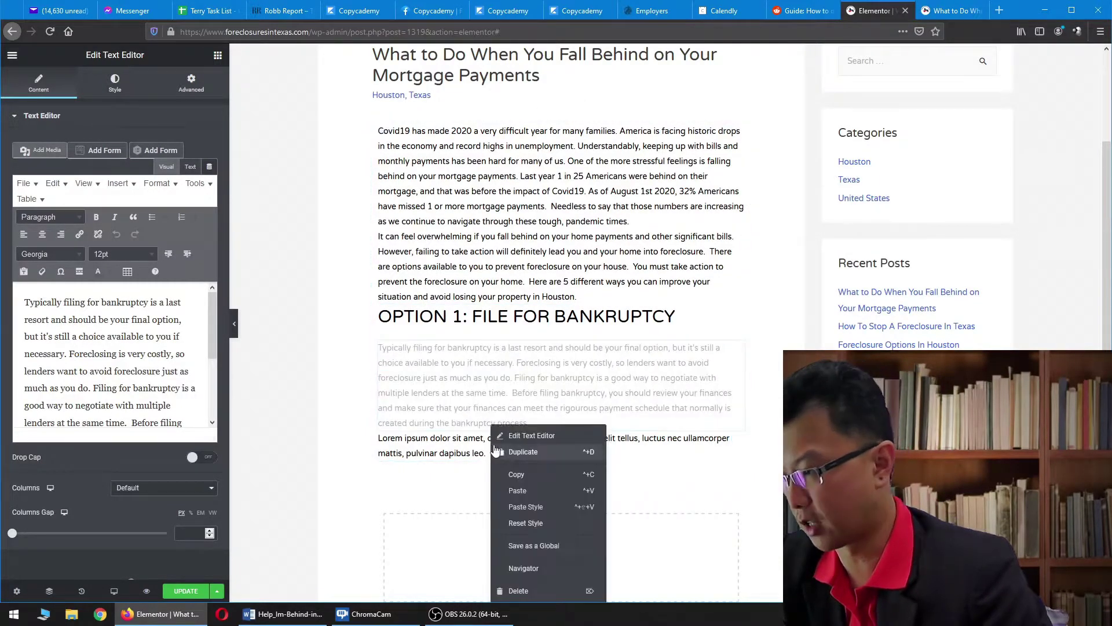
pyautogui.click(561, 554)
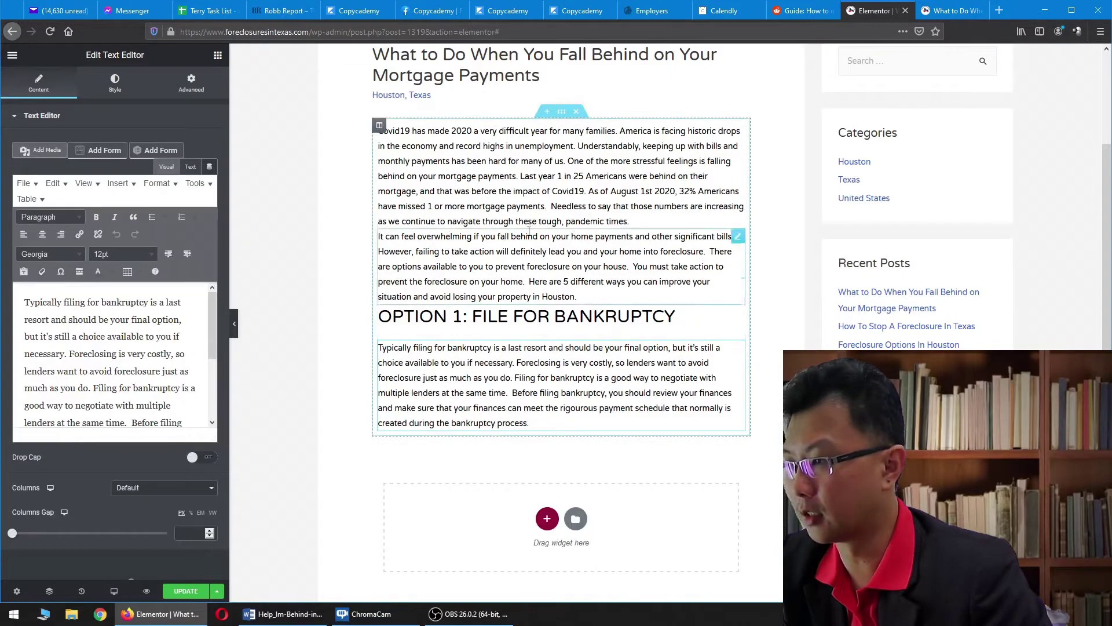
# Step: Duplicate the whole section containing the introduction and the Option 1 content
pyautogui.rightClick(562, 115)
pyautogui.click(552, 278)
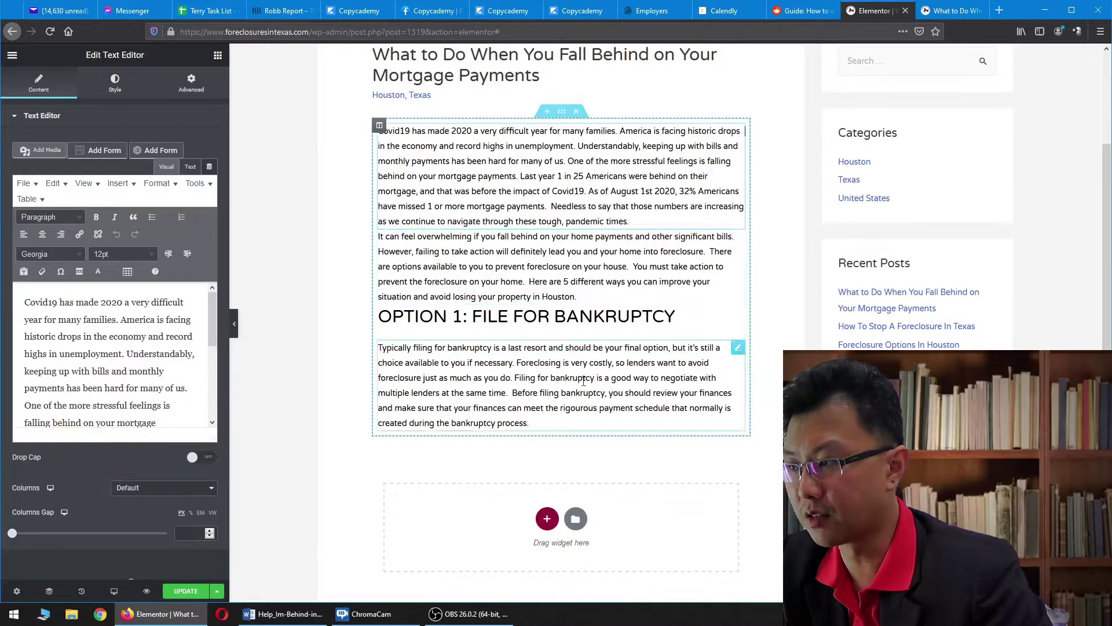
pyautogui.rightClick(561, 116)
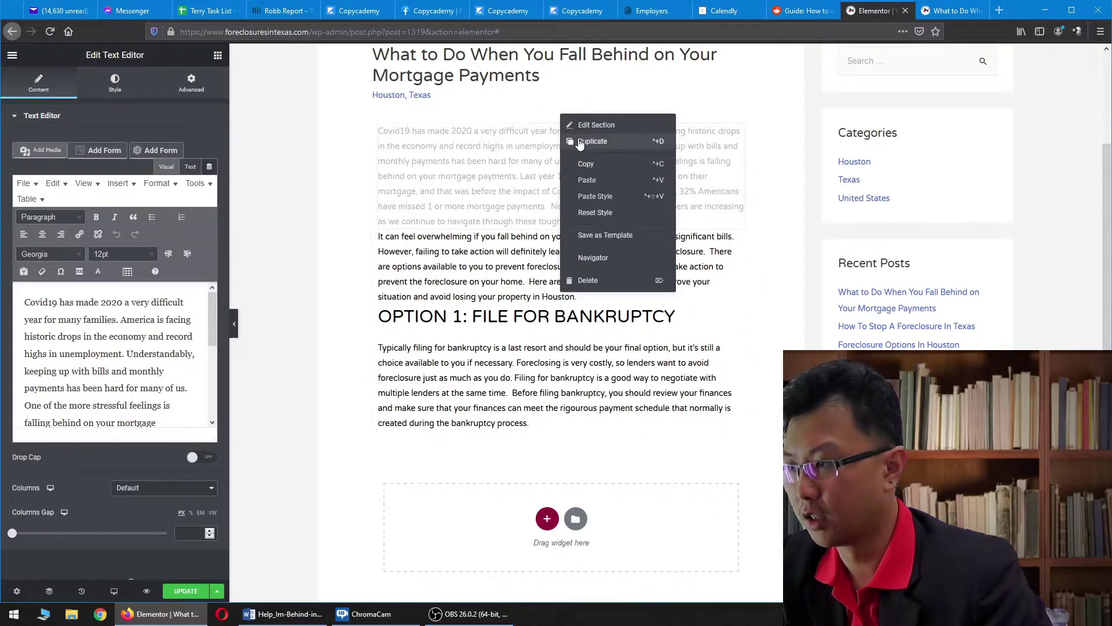
pyautogui.click(593, 141)
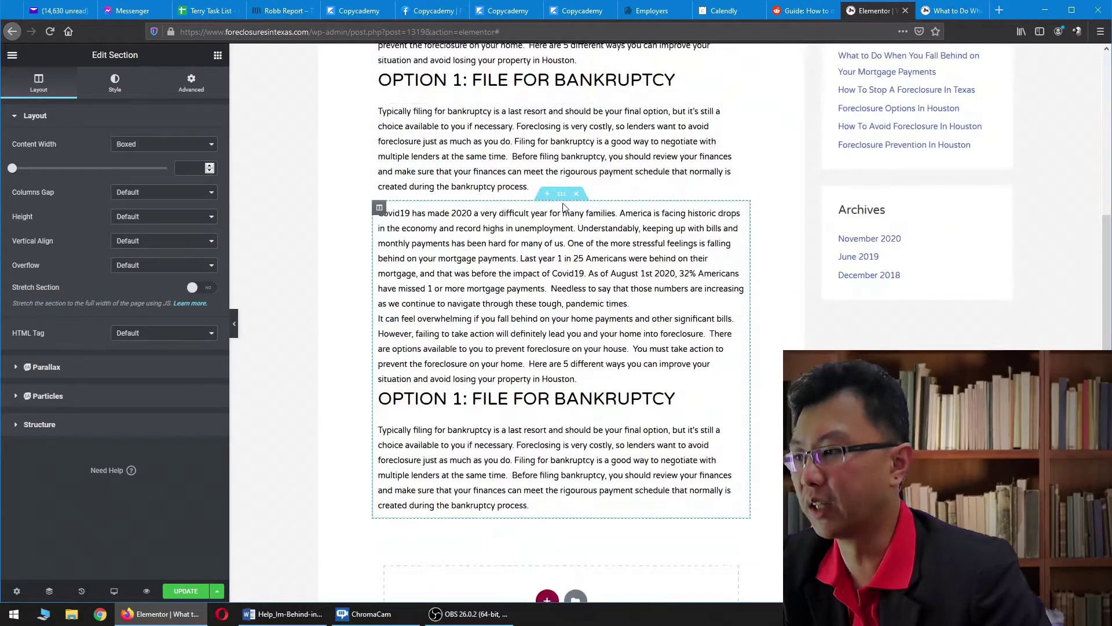
# Step: Delete both introductory paragraphs from the duplicated section, keeping its Option 1 heading and bankruptcy paragraph
pyautogui.rightClick(536, 249)
pyautogui.click(557, 418)
pyautogui.rightClick(536, 261)
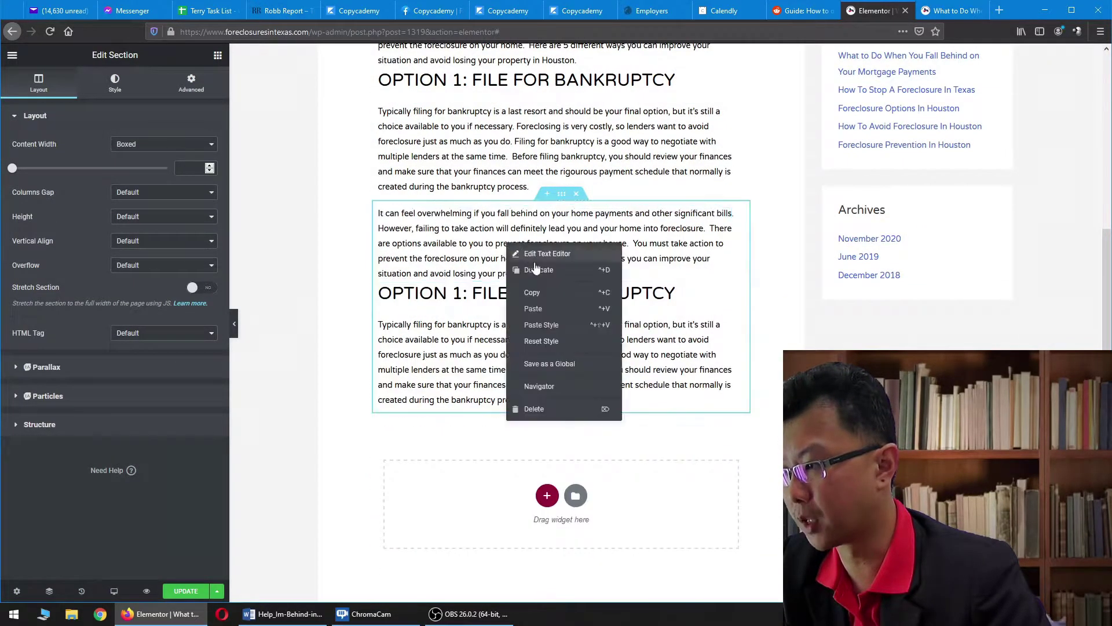
pyautogui.click(565, 409)
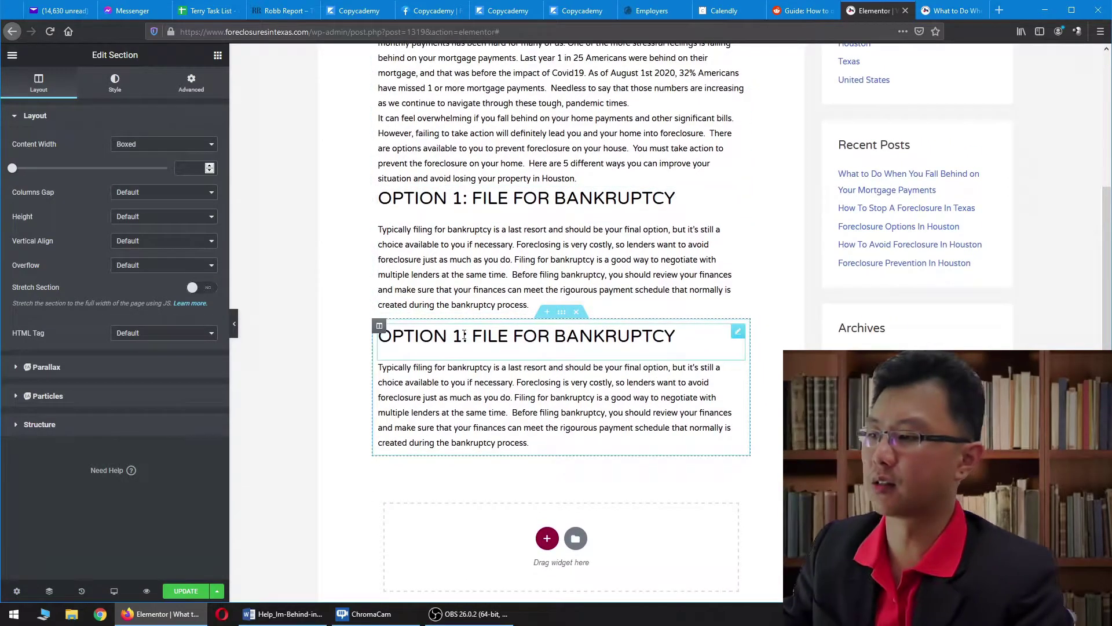
# Step: Review the heading and paragraph structure of Options 1 to 3 in the Word draft
pyautogui.hotkey('alt', 'Tab')
pyautogui.scroll(12, 440, 256)
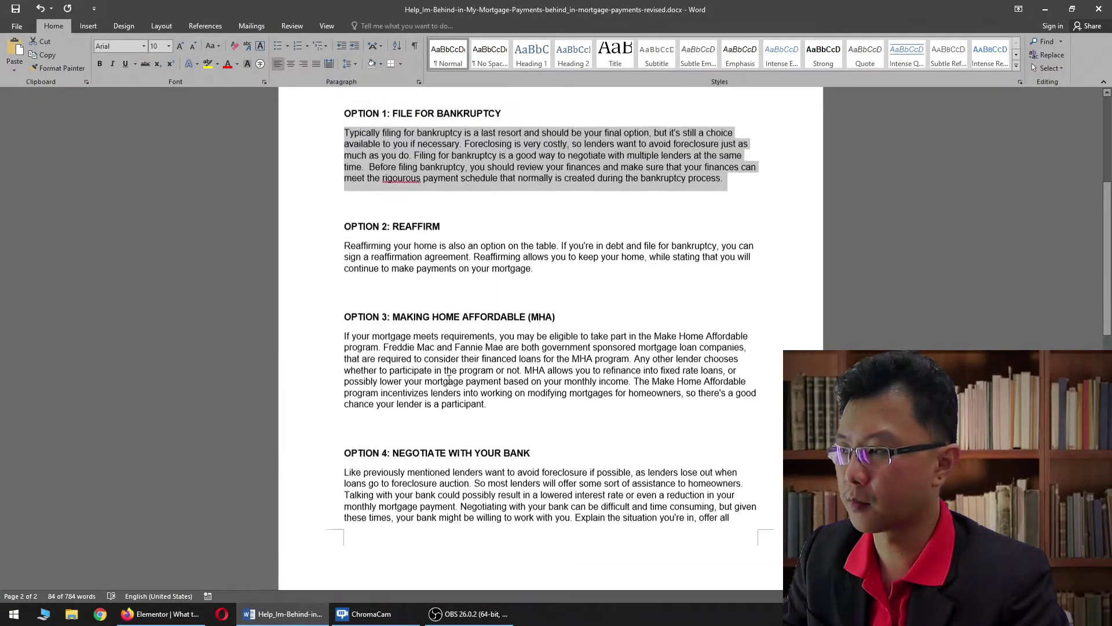
pyautogui.moveTo(345, 125); pyautogui.dragTo(525, 129)
pyautogui.tripleClick(413, 151)
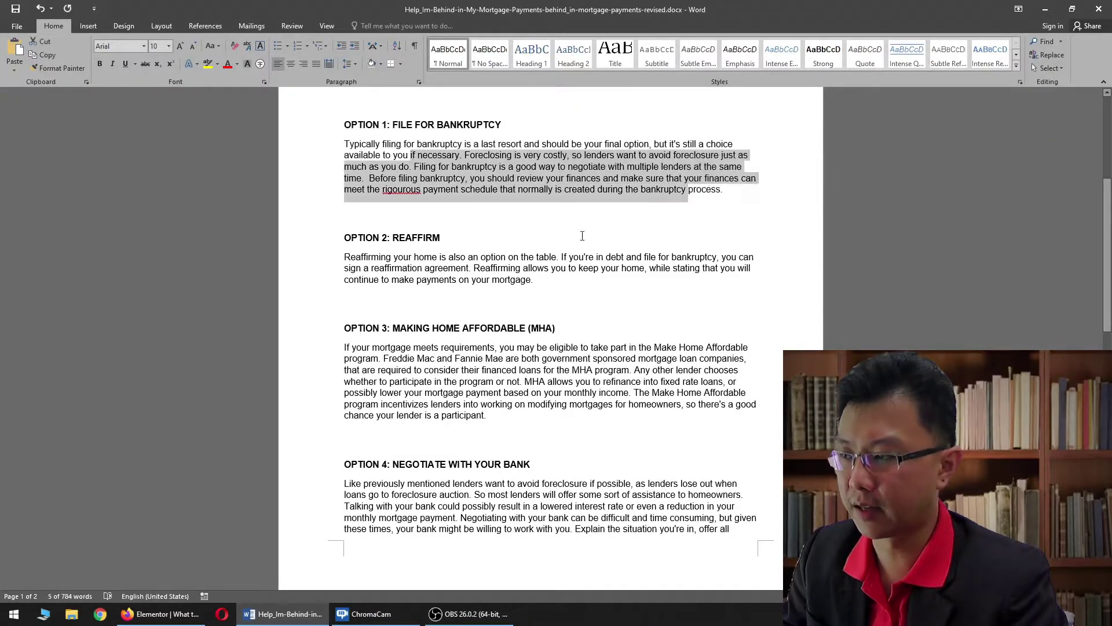
pyautogui.tripleClick(462, 237)
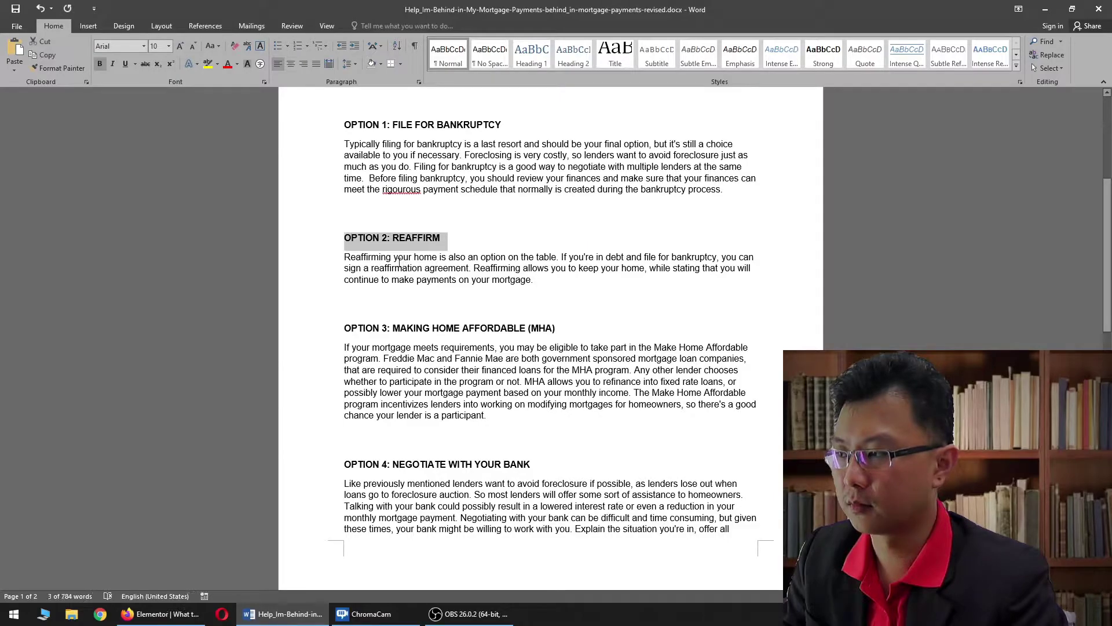
pyautogui.tripleClick(440, 267)
pyautogui.moveTo(393, 328); pyautogui.dragTo(555, 328)
pyautogui.tripleClick(412, 355)
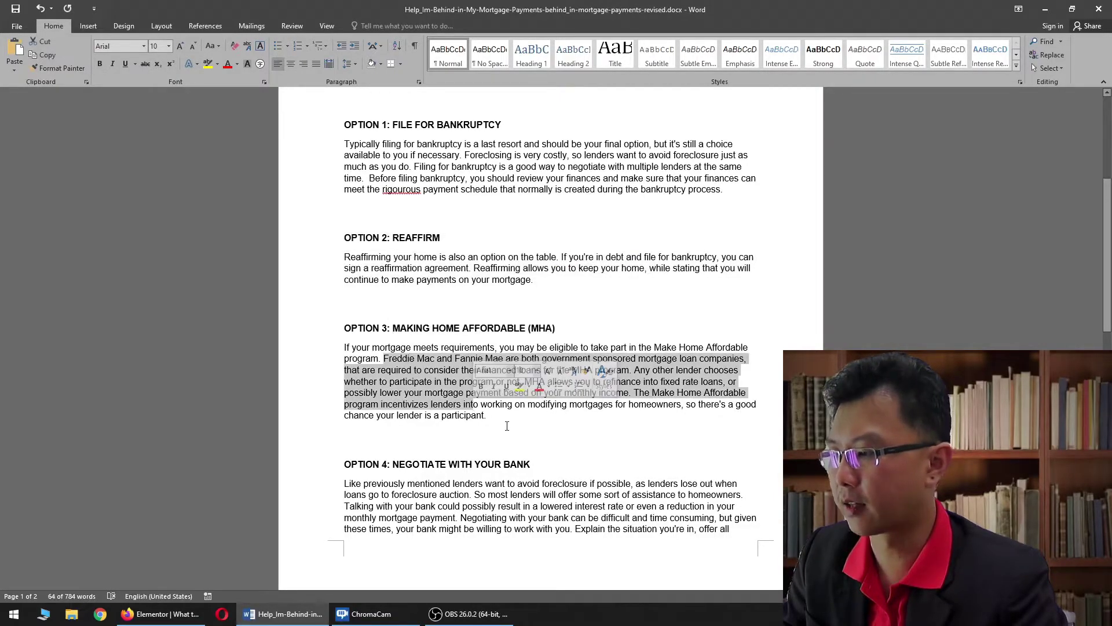
# Step: Back in Elementor, duplicate the section holding only the Option 1 heading and paragraph three times
pyautogui.hotkey('alt', 'Tab')
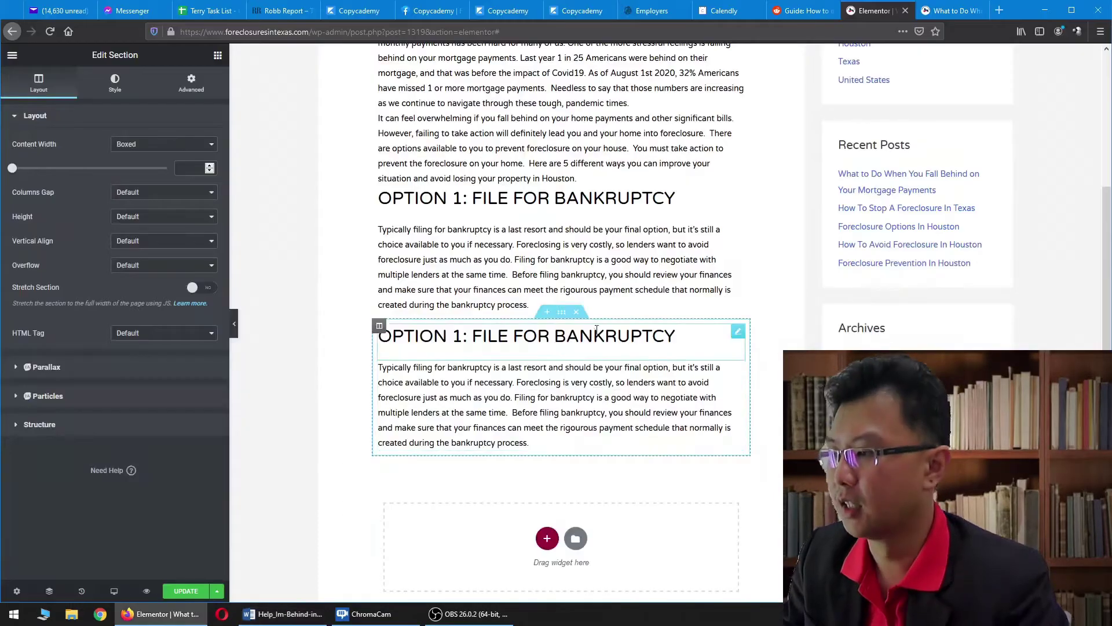
pyautogui.rightClick(565, 317)
pyautogui.click(597, 339)
pyautogui.rightClick(569, 325)
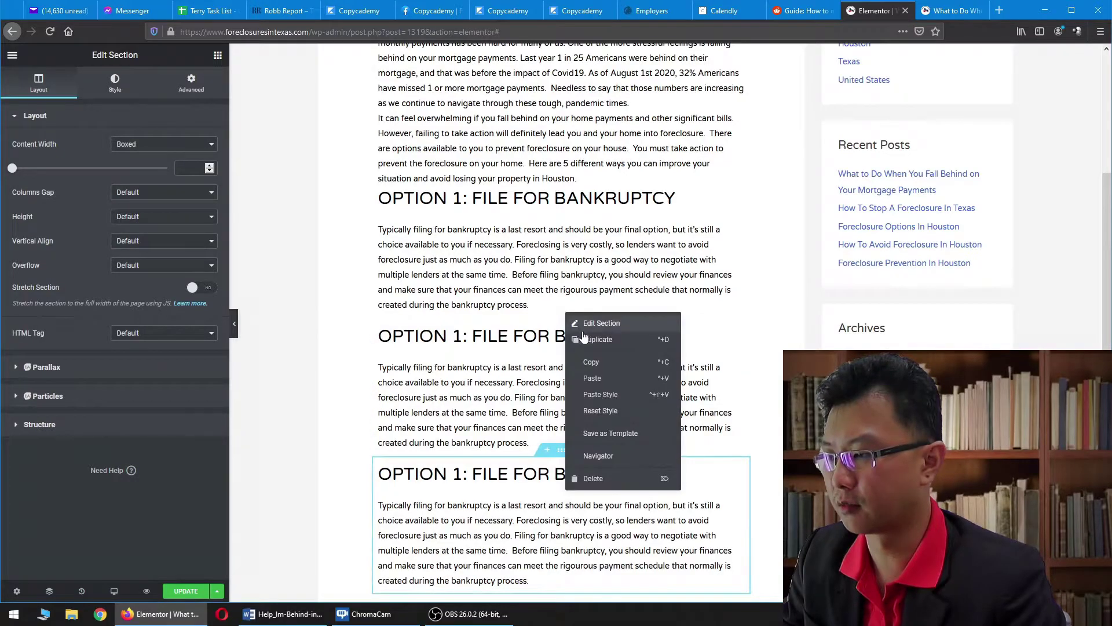
pyautogui.click(597, 340)
pyautogui.rightClick(568, 390)
pyautogui.click(596, 407)
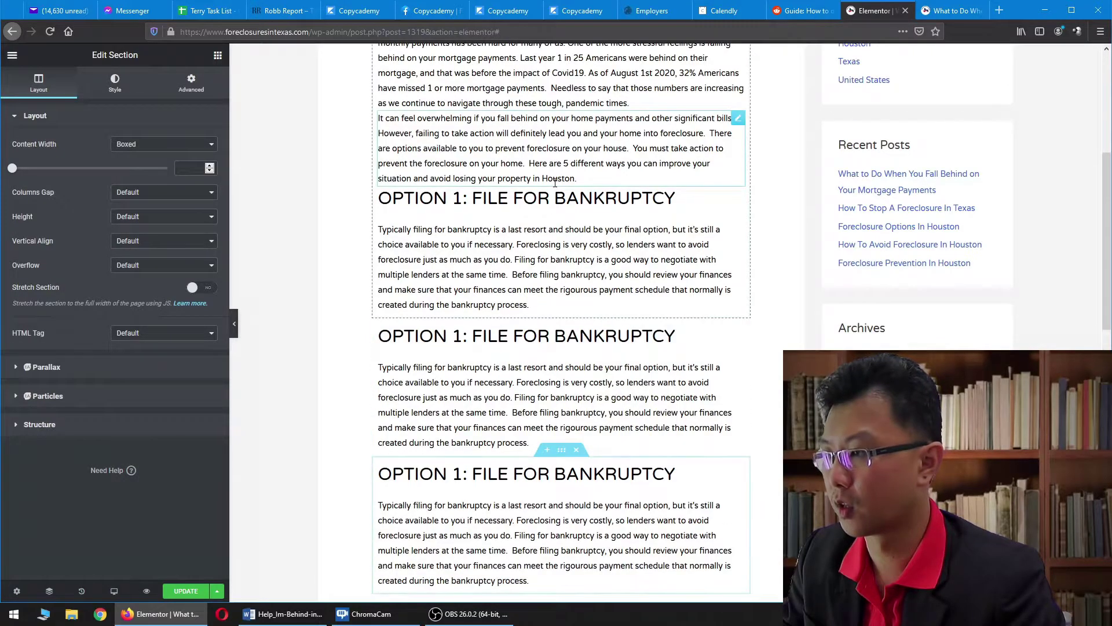
pyautogui.scroll(-6, 521, 340)
pyautogui.scroll(4, 521, 341)
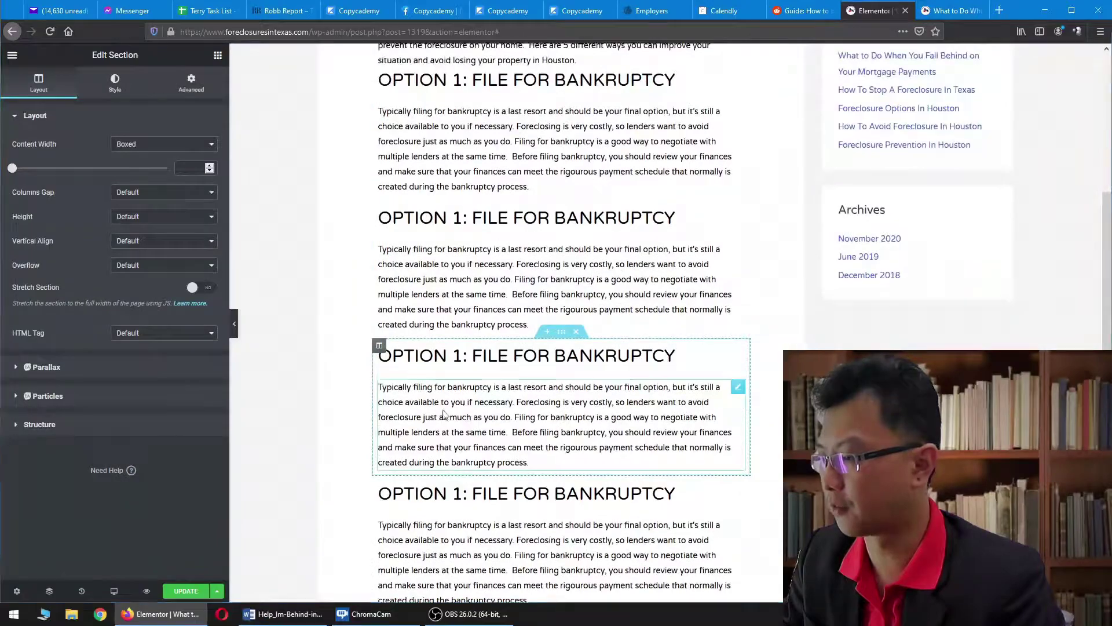
# Step: Replace the second option section's heading title with "OPTION 2: REAFFIRM" from the Word draft
pyautogui.hotkey('alt', 'Tab')
pyautogui.scroll(-5, 374, 457)
pyautogui.scroll(12, 404, 329)
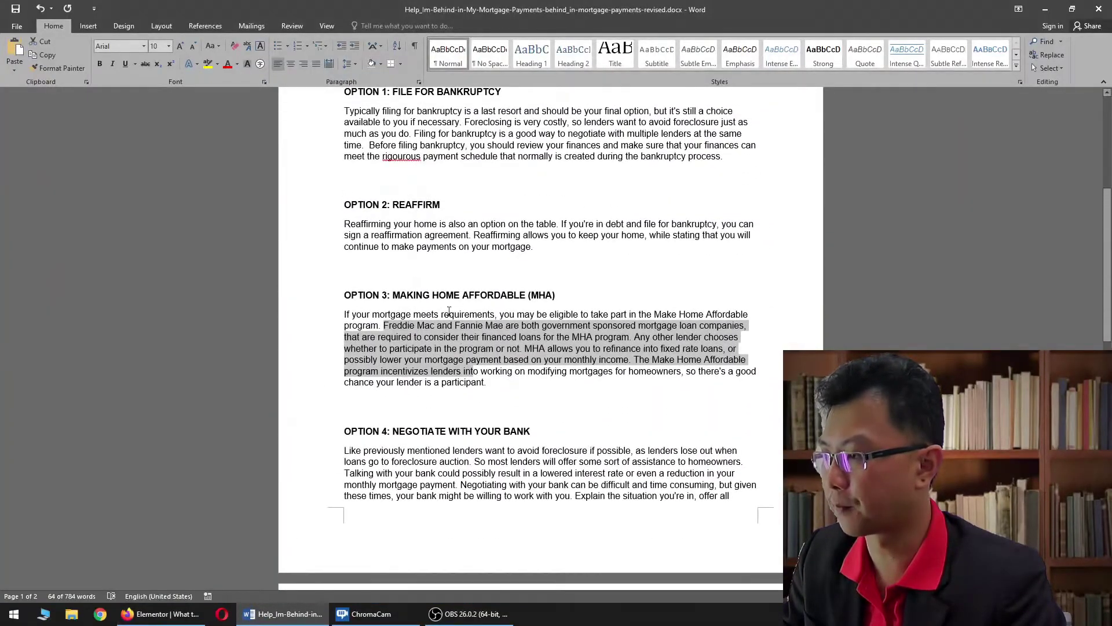
pyautogui.click(395, 306)
pyautogui.hotkey('alt', 'Tab')
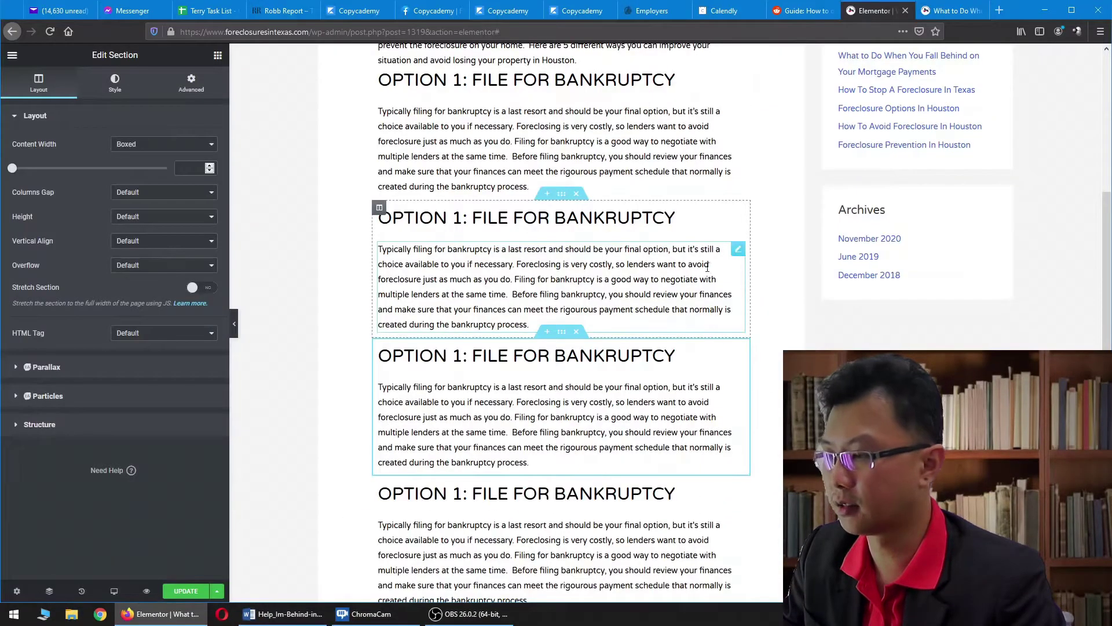
pyautogui.scroll(2, 742, 393)
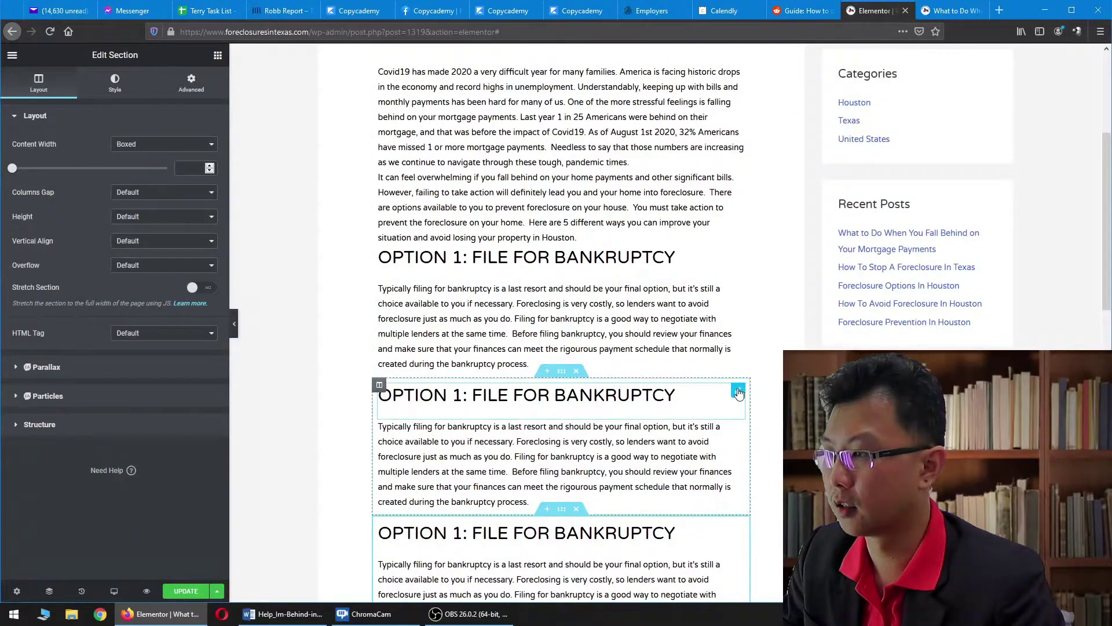
pyautogui.click(738, 390)
pyautogui.hotkey('ctrl', 'a')
pyautogui.write('OPTION 2: REAFFIRM')
# Step: Replace the third option section's heading title with "OPTION 3: MAKING HOME AFFORDABLE (MHA)" copied from the Word draft
pyautogui.hotkey('alt', 'Tab')
pyautogui.tripleClick(415, 394)
pyautogui.hotkey('ctrl', 'c')
pyautogui.hotkey('alt', 'Tab')
pyautogui.hotkey('ctrl', 'd')
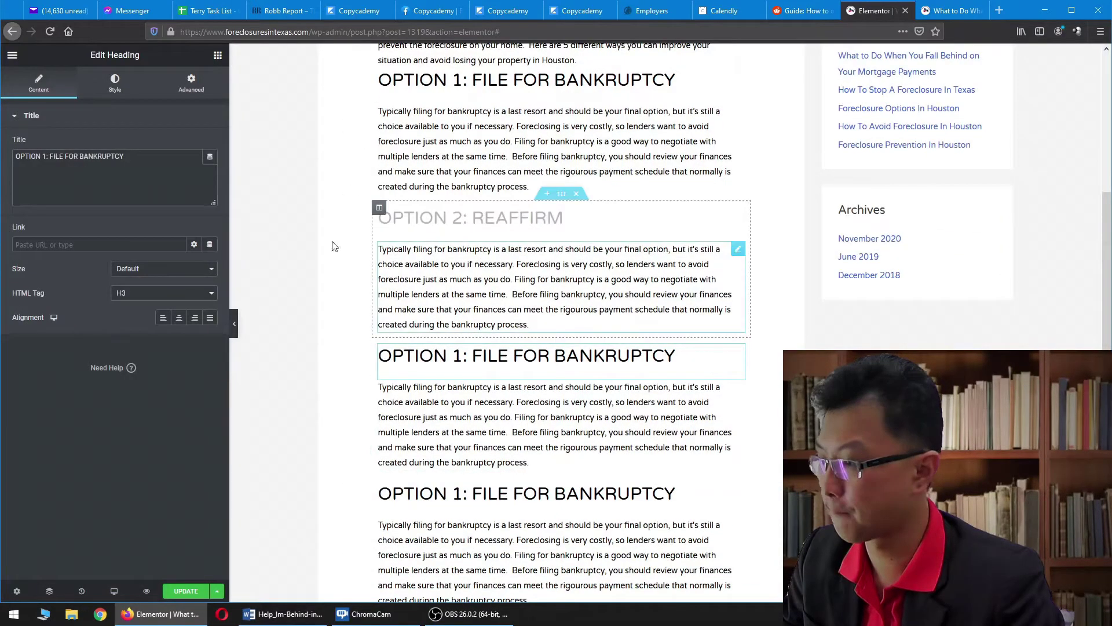
pyautogui.hotkey('ctrl', 'a')
pyautogui.hotkey('ctrl', 'v')
# Step: Replace the fourth option section's heading title with "OPTION 4: NEGOTIATE WITH YOUR BANK" copied from the Word draft
pyautogui.scroll(-5, 333, 246)
pyautogui.hotkey('alt', 'Tab')
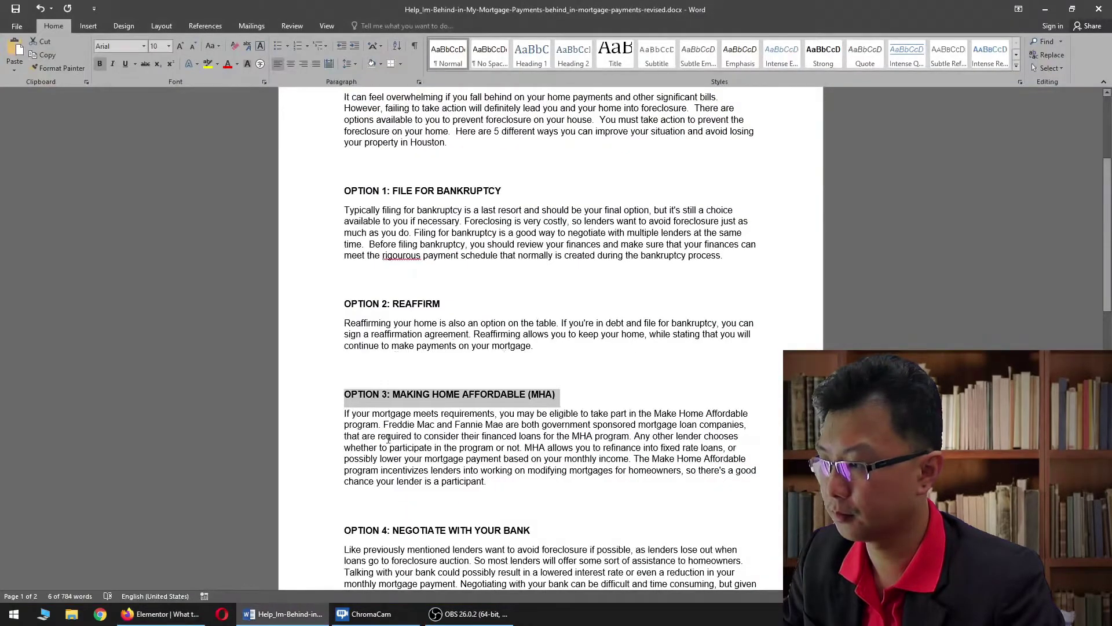
pyautogui.scroll(-4, 387, 438)
pyautogui.tripleClick(433, 397)
pyautogui.hotkey('ctrl', 'c')
pyautogui.hotkey('alt', 'Tab')
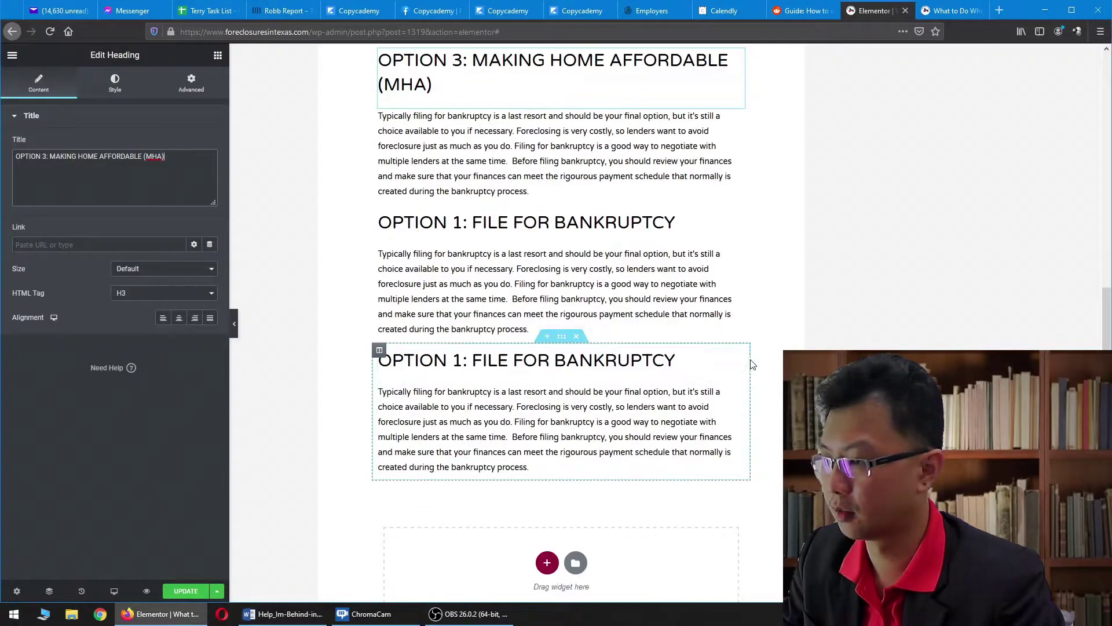
pyautogui.click(738, 355)
pyautogui.scroll(4, 733, 405)
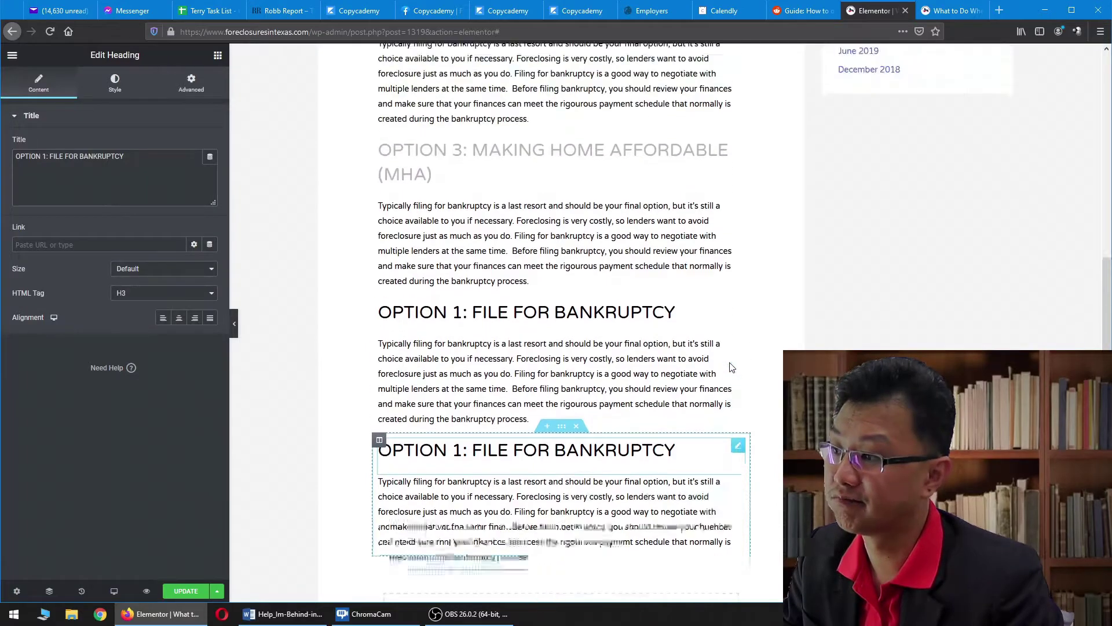
pyautogui.click(92, 155)
pyautogui.hotkey('ctrl', 'a')
pyautogui.hotkey('ctrl', 'v')
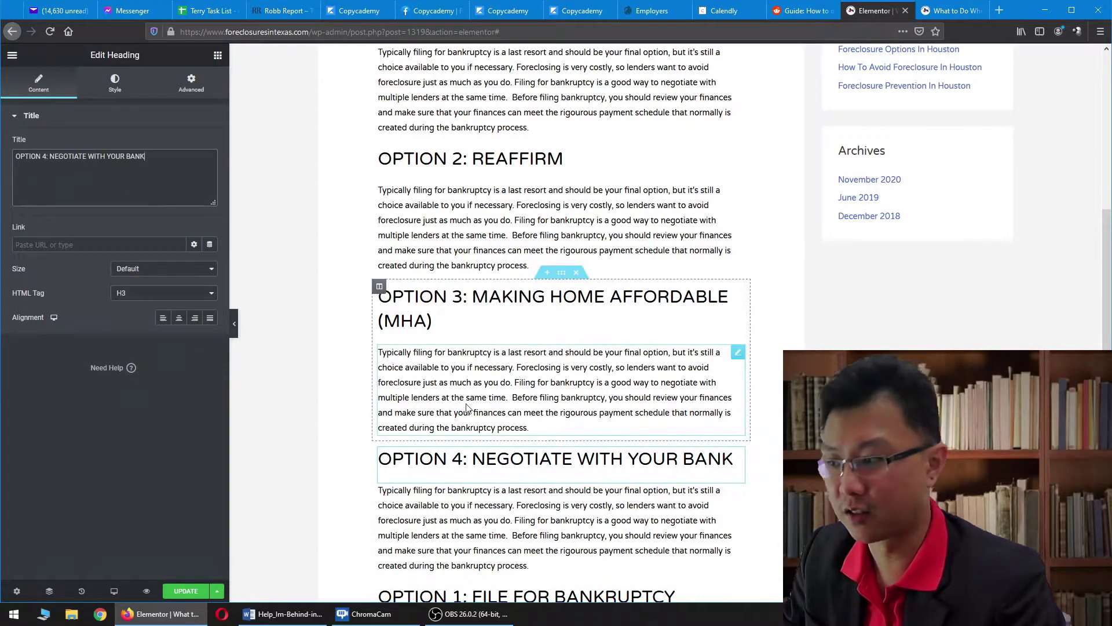
# Step: Replace the last option section's heading title with "OPTION 5: BORROW MONEY FROM A PRIVATE INVESTOR" copied from the Word draft
pyautogui.scroll(-4, 736, 396)
pyautogui.hotkey('alt', 'Tab')
pyautogui.scroll(-8, 550, 324)
pyautogui.moveTo(393, 451); pyautogui.dragTo(431, 457)
pyautogui.tripleClick(432, 456)
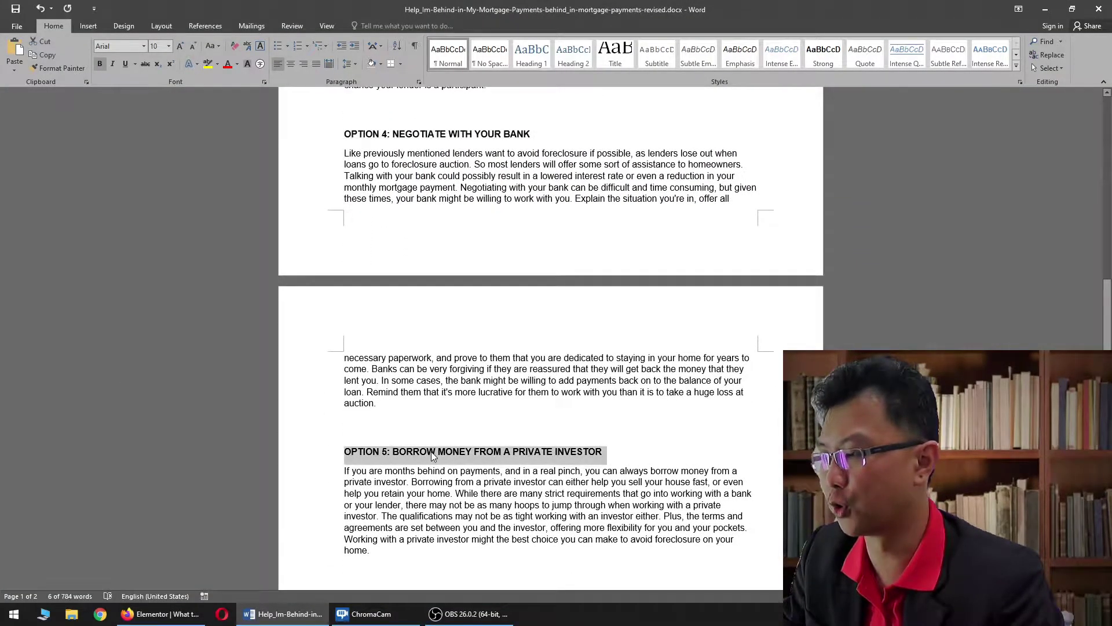
pyautogui.hotkey('alt', 'Tab')
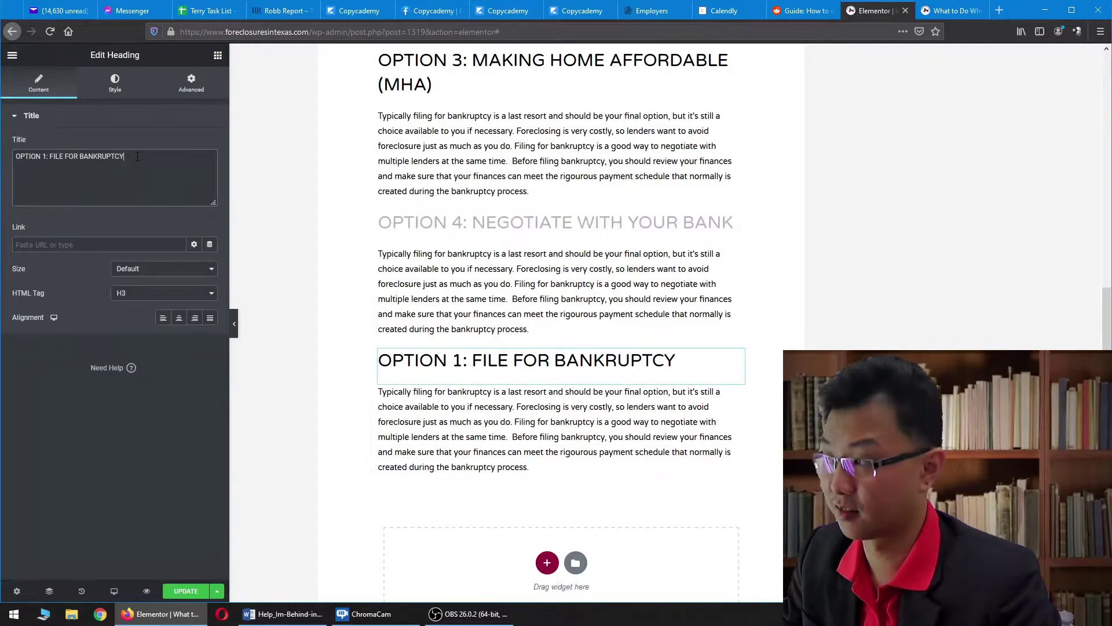
pyautogui.hotkey('ctrl', 'a')
pyautogui.hotkey('ctrl', 'v')
# Step: Replace the text below the Option 2 heading with the Word paragraph beginning "Reaffirming your home is also an option"
pyautogui.scroll(6, 509, 311)
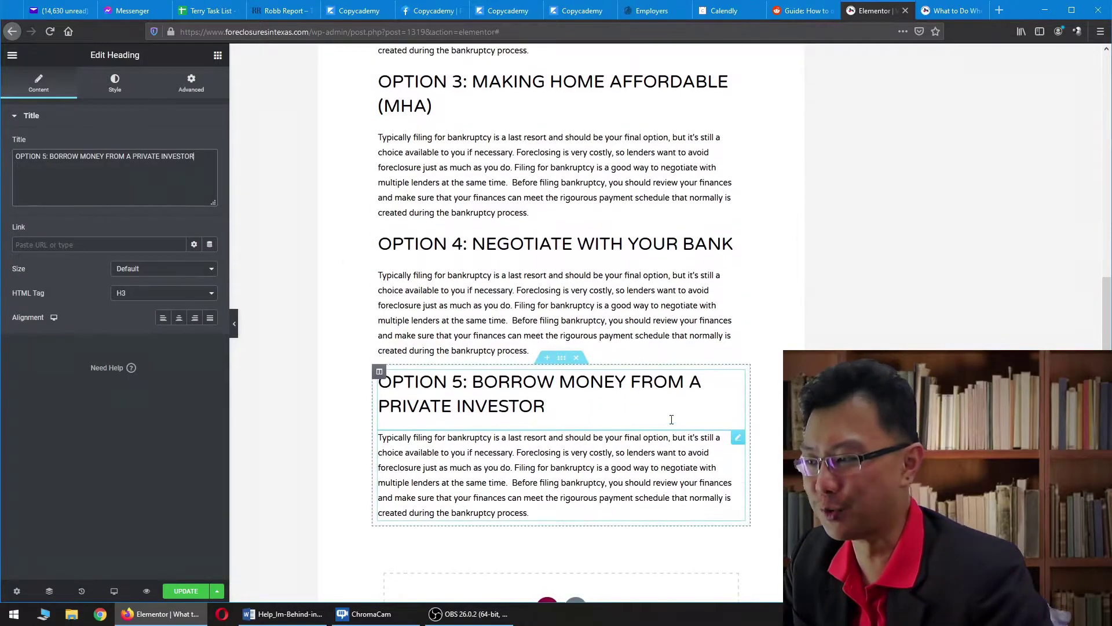
pyautogui.hotkey('alt', 'Tab')
pyautogui.scroll(10, 406, 362)
pyautogui.tripleClick(409, 370)
pyautogui.hotkey('ctrl', 'c')
pyautogui.hotkey('alt', 'Tab')
pyautogui.click(739, 308)
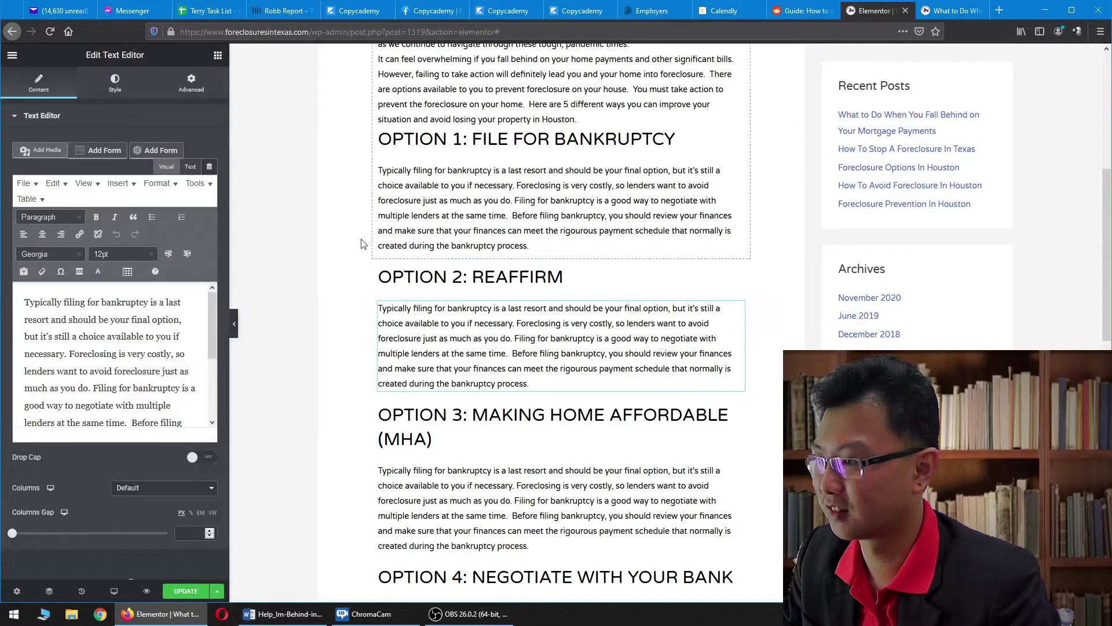
pyautogui.hotkey('ctrl', 'a')
pyautogui.hotkey('ctrl', 'v')
# Step: Replace the text below the Option 3 heading with the Word paragraph beginning "If your mortgage meets requirements"
pyautogui.hotkey('alt', 'Tab')
pyautogui.tripleClick(518, 373)
pyautogui.scroll(-5, 518, 374)
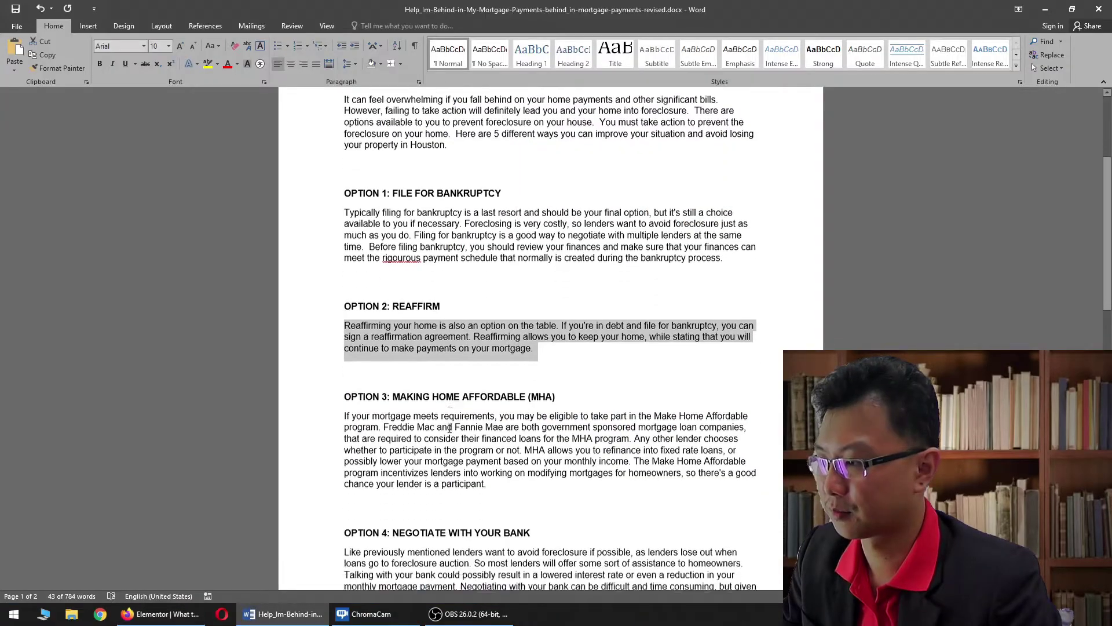
pyautogui.tripleClick(348, 382)
pyautogui.hotkey('ctrl', 'c')
pyautogui.hotkey('alt', 'Tab')
pyautogui.scroll(-4, 349, 401)
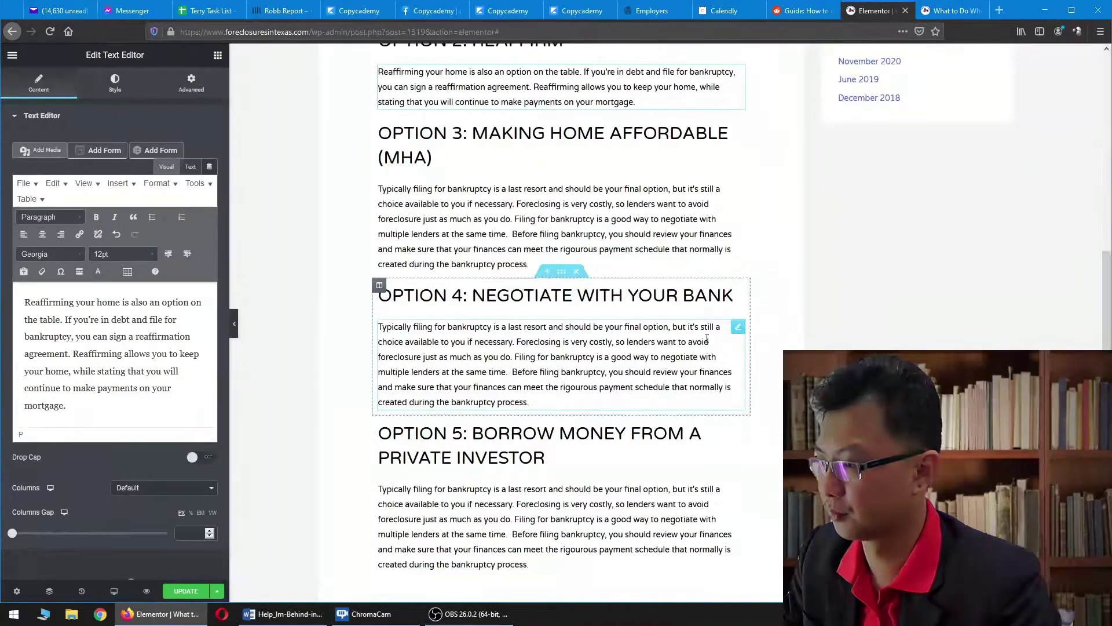
pyautogui.click(737, 189)
pyautogui.hotkey('ctrl', 'a')
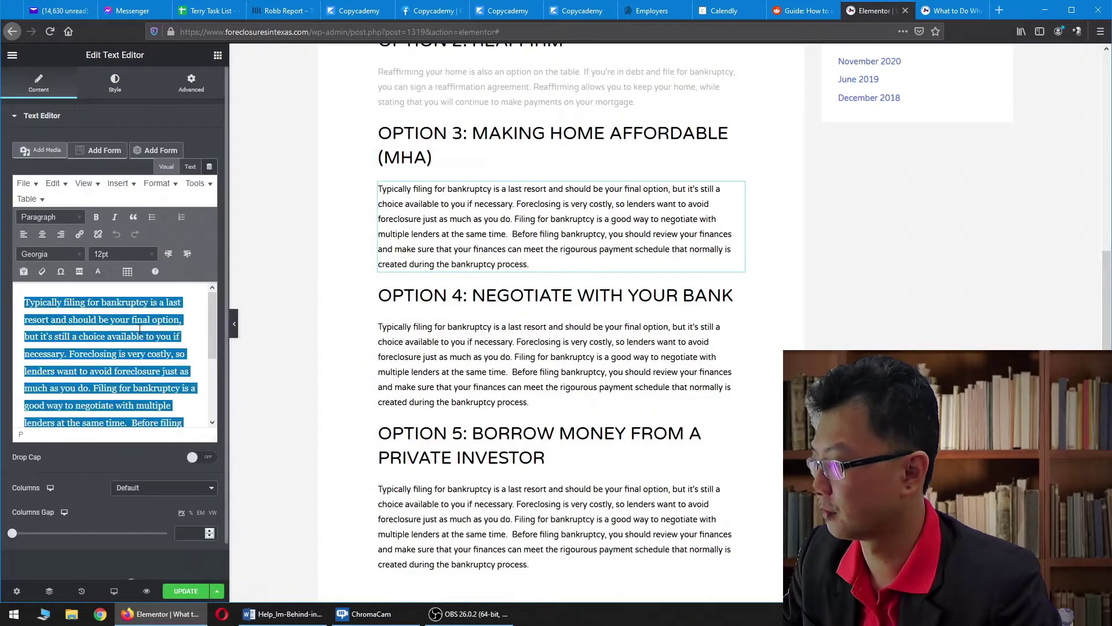
pyautogui.hotkey('ctrl', 'v')
# Step: Replace the text below the Option 4 heading with the Word paragraph beginning "Like previously mentioned lenders want to avoid foreclosure"
pyautogui.hotkey('alt', 'Tab')
pyautogui.scroll(-2, 448, 363)
pyautogui.tripleClick(448, 363)
pyautogui.hotkey('ctrl', 'c')
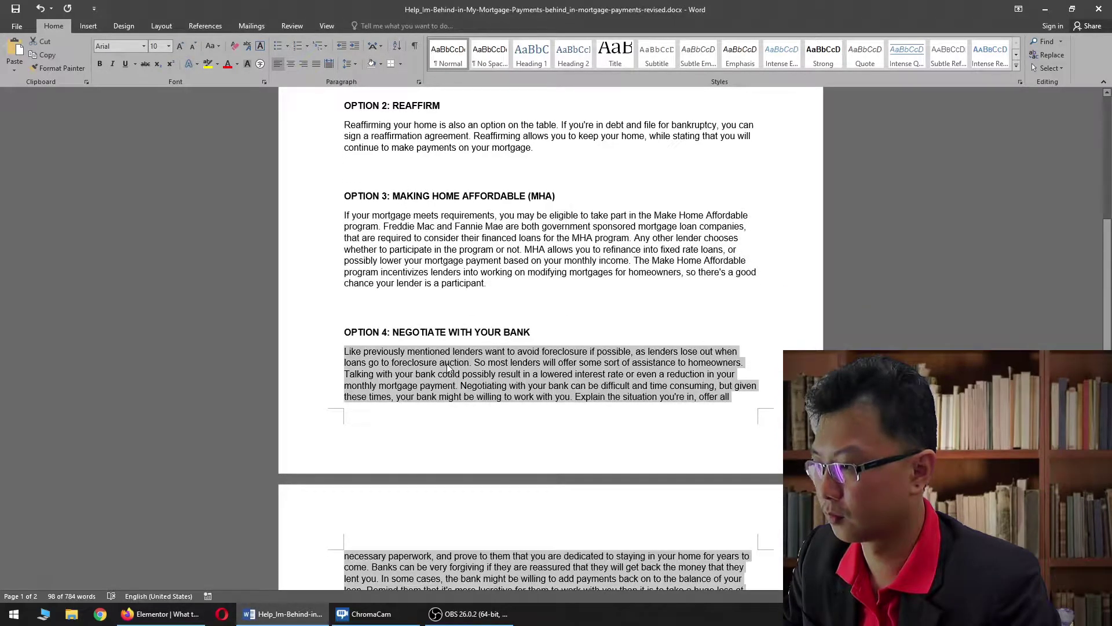
pyautogui.hotkey('alt', 'Tab')
pyautogui.click(744, 346)
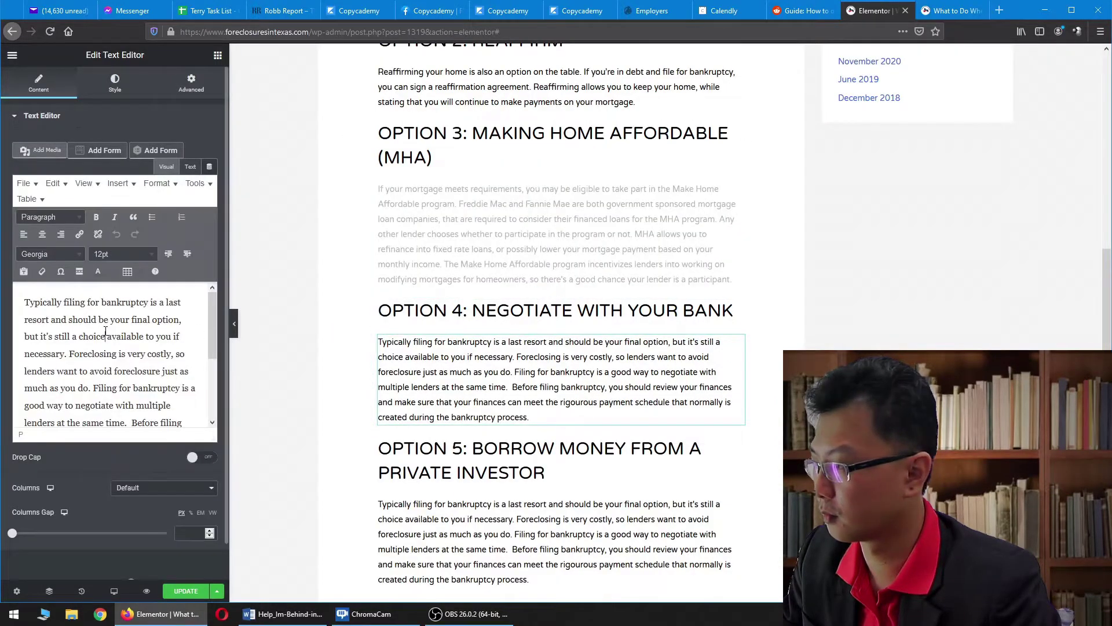
pyautogui.hotkey('ctrl', 'a')
pyautogui.hotkey('ctrl', 'v')
# Step: Replace the text below the Option 5 heading with the Word paragraph beginning "If you are months behind on payments"
pyautogui.scroll(-3, 561, 435)
pyautogui.hotkey('alt', 'Tab')
pyautogui.scroll(-7, 432, 440)
pyautogui.doubleClick(438, 461)
pyautogui.tripleClick(377, 449)
pyautogui.hotkey('ctrl', 'c')
pyautogui.hotkey('alt', 'Tab')
pyautogui.scroll(-3, 780, 231)
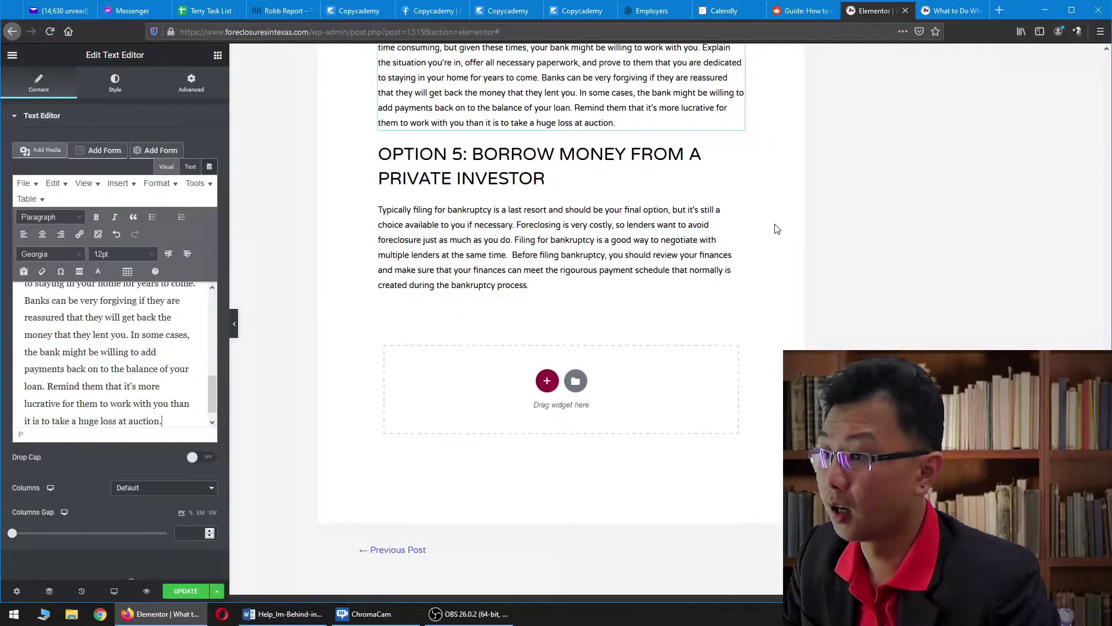
pyautogui.click(741, 210)
pyautogui.hotkey('ctrl', 'a')
pyautogui.hotkey('ctrl', 'v')
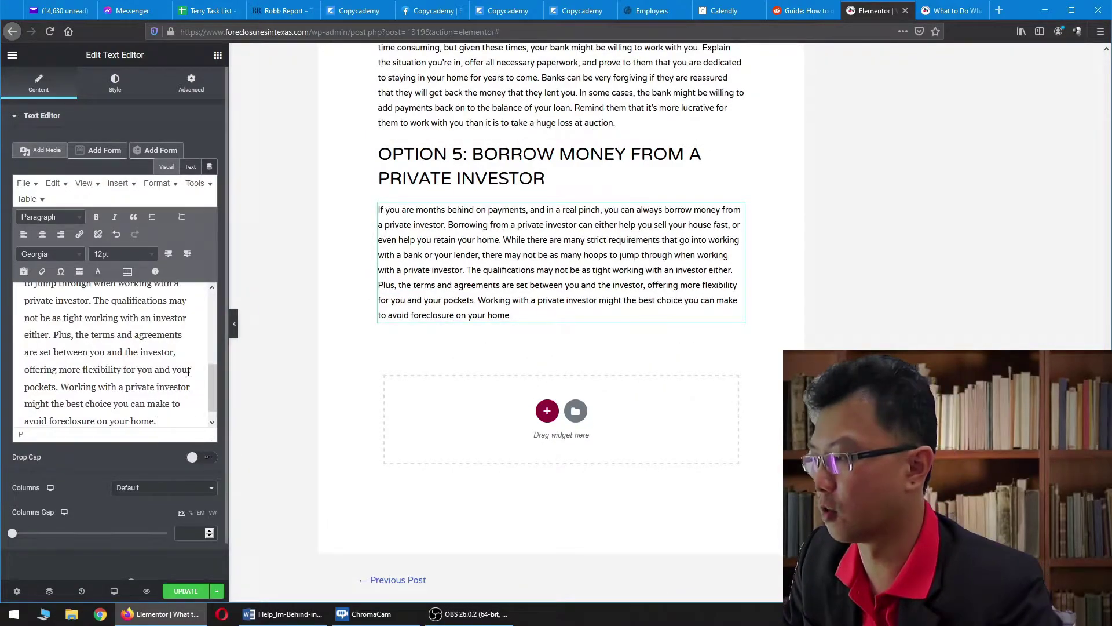
# Step: Copy the closing paragraph of the Word draft beginning "Covid19 has caused many people, especially in Houston"
pyautogui.scroll(15, 381, 395)
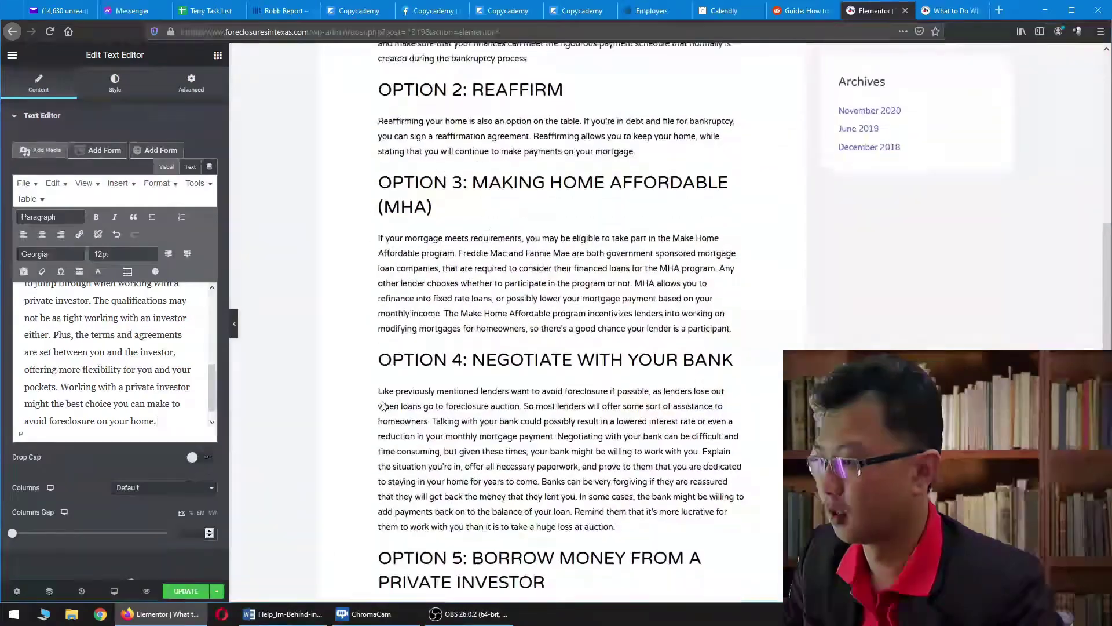
pyautogui.scroll(3, 381, 395)
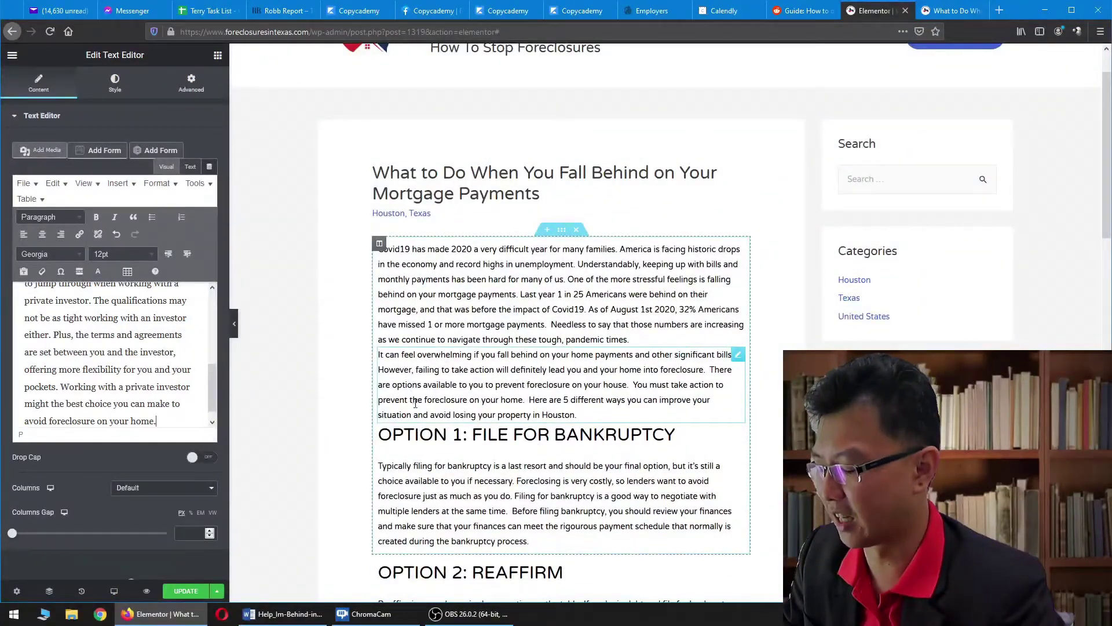
pyautogui.hotkey('alt', 'Tab')
pyautogui.scroll(-2, 392, 387)
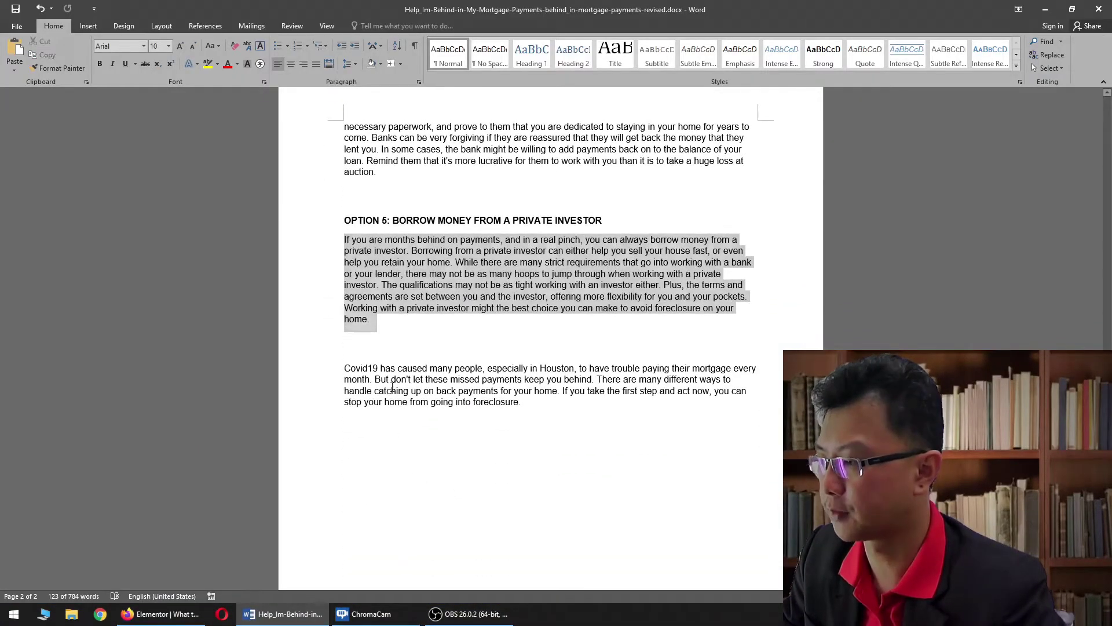
pyautogui.doubleClick(392, 390)
pyautogui.tripleClick(383, 379)
pyautogui.hotkey('ctrl', 'c')
pyautogui.hotkey('alt', 'Tab')
# Step: Duplicate the text block below the Option 5 heading and replace the copy's text with the closing paragraph beginning "Covid19 has caused many people"
pyautogui.scroll(-15, 493, 457)
pyautogui.scroll(-3, 495, 459)
pyautogui.rightClick(489, 153)
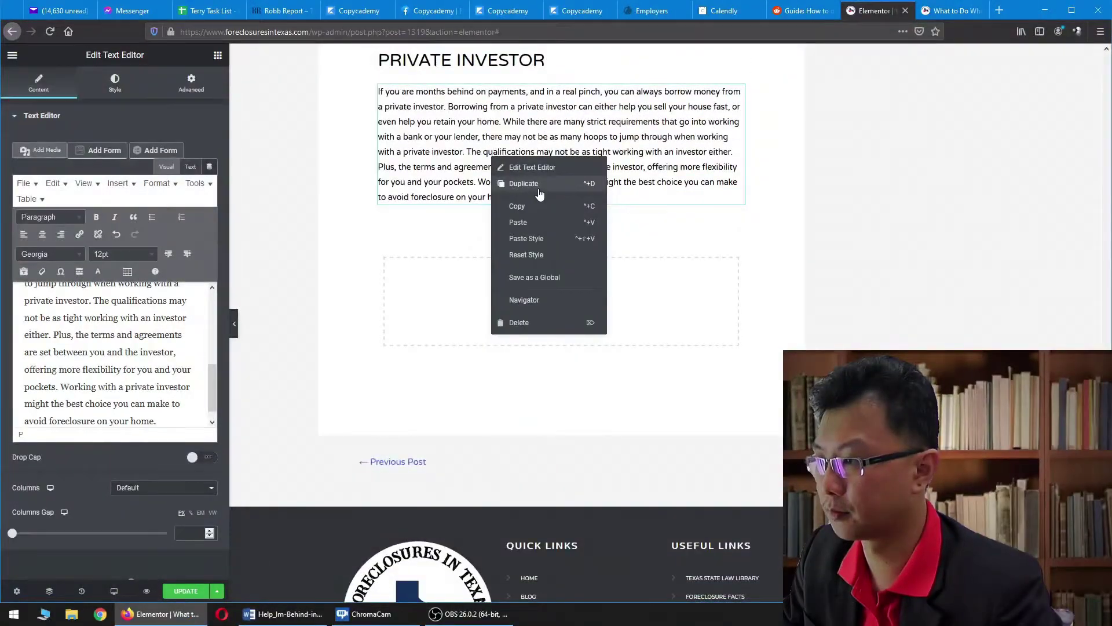
pyautogui.click(521, 184)
pyautogui.click(740, 216)
pyautogui.hotkey('ctrl', 'a')
pyautogui.hotkey('ctrl', 'v')
pyautogui.scroll(2, 469, 399)
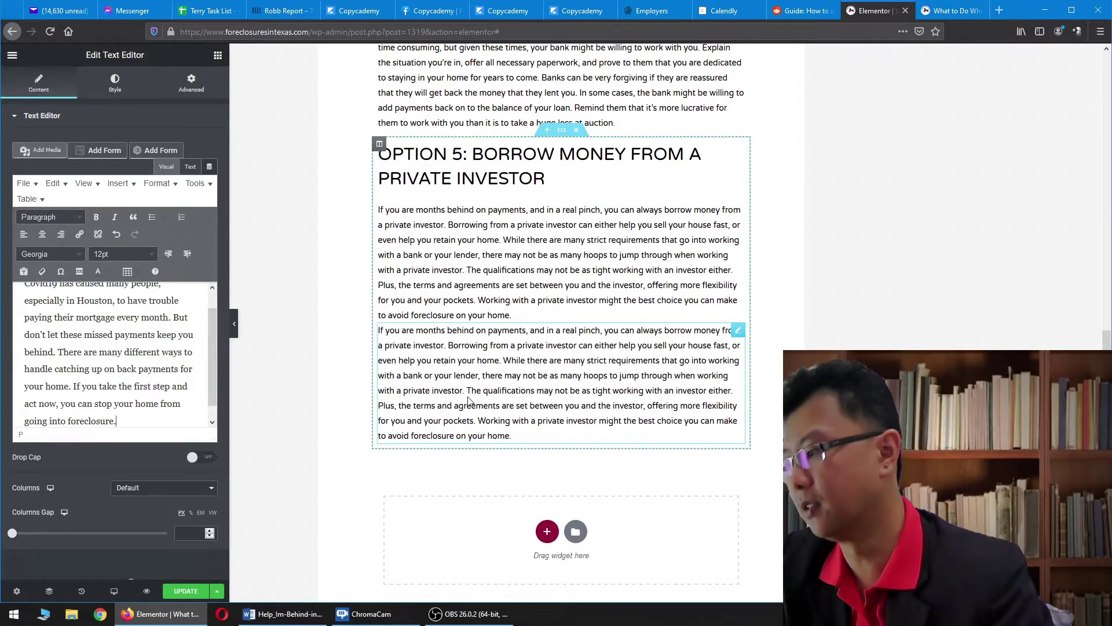
# Step: Arrange the Word draft in a smaller window beside the Elementor preview, with the editor panel collapsed so both texts are readable
pyautogui.click(288, 614)
pyautogui.moveTo(779, 9); pyautogui.dragTo(0, 75)
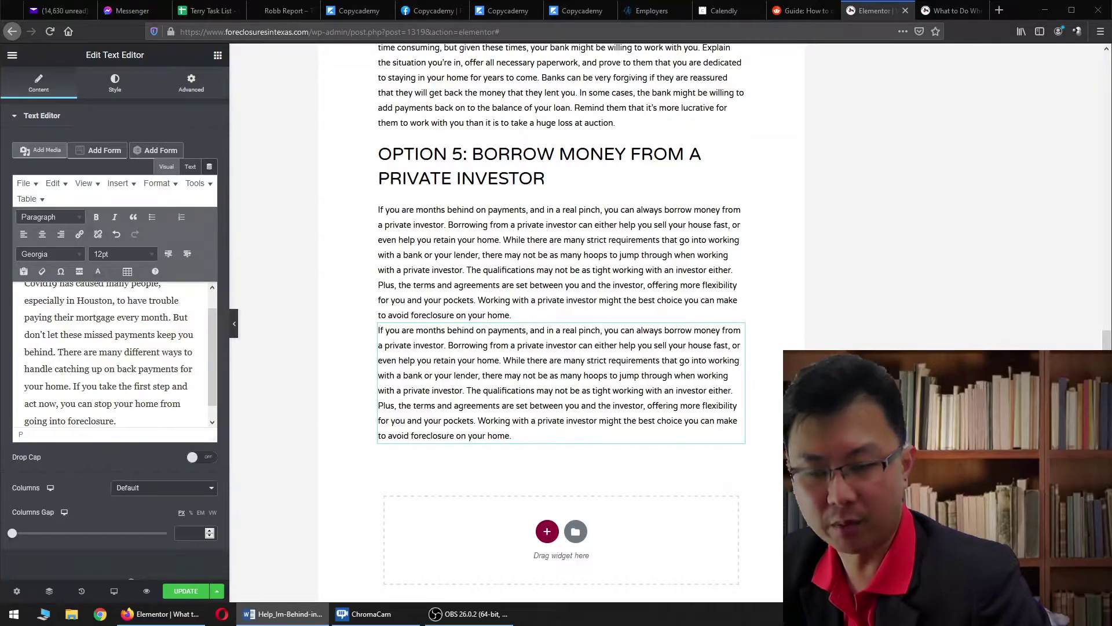
pyautogui.scroll(4, 437, 348)
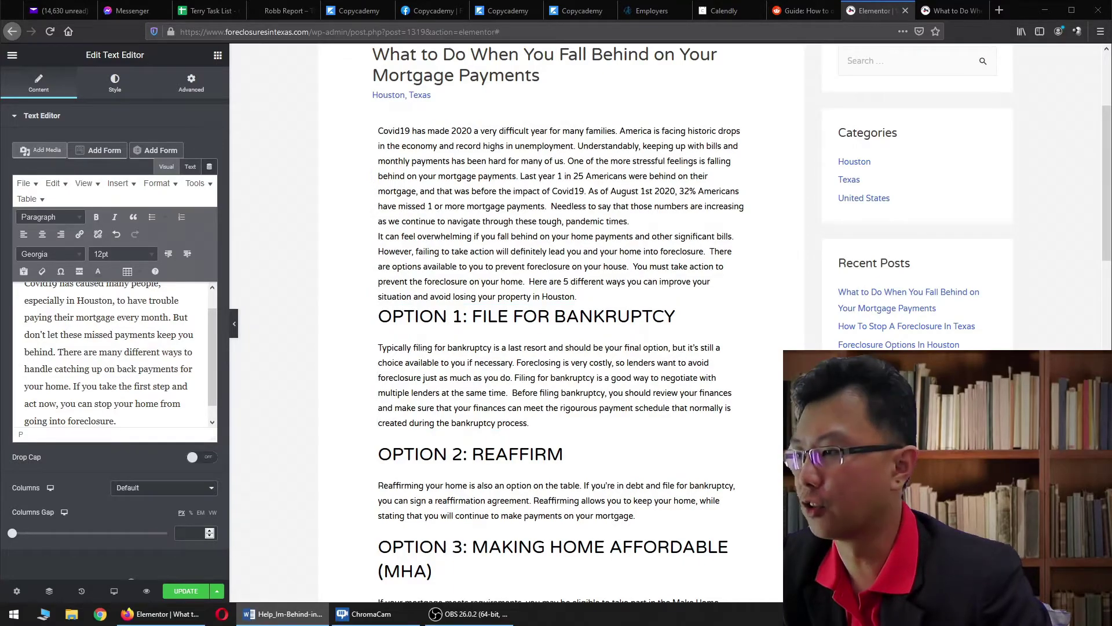
pyautogui.hotkey('alt', 'Tab')
pyautogui.moveTo(401, 167); pyautogui.dragTo(596, 167)
pyautogui.click(234, 324)
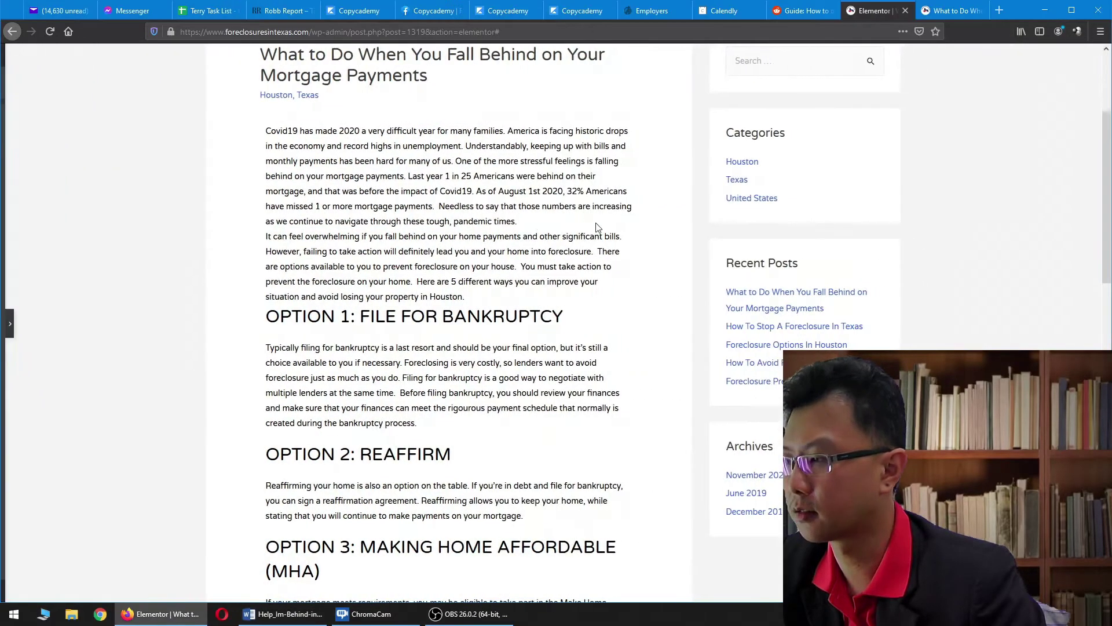
pyautogui.click(284, 614)
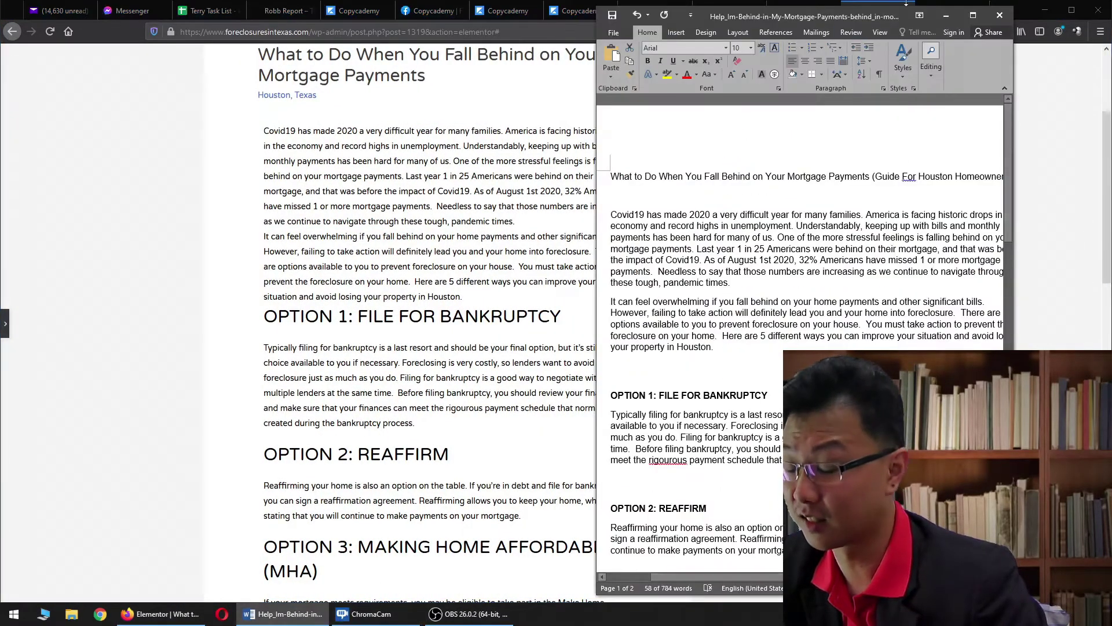
pyautogui.moveTo(907, 5); pyautogui.dragTo(1007, 0)
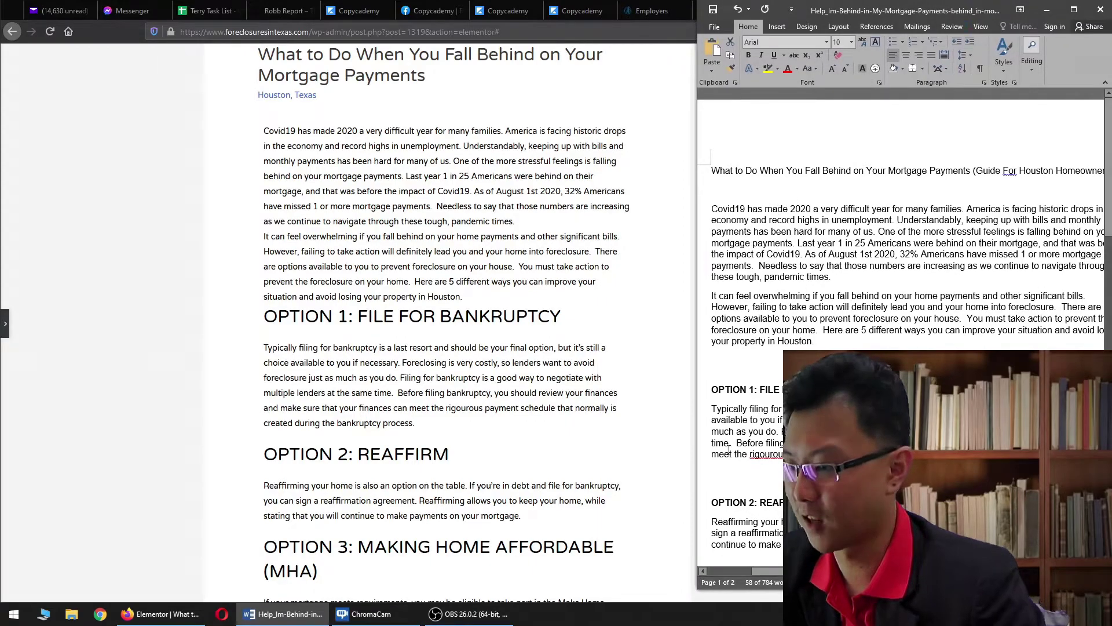
pyautogui.moveTo(697, 425); pyautogui.dragTo(647, 425)
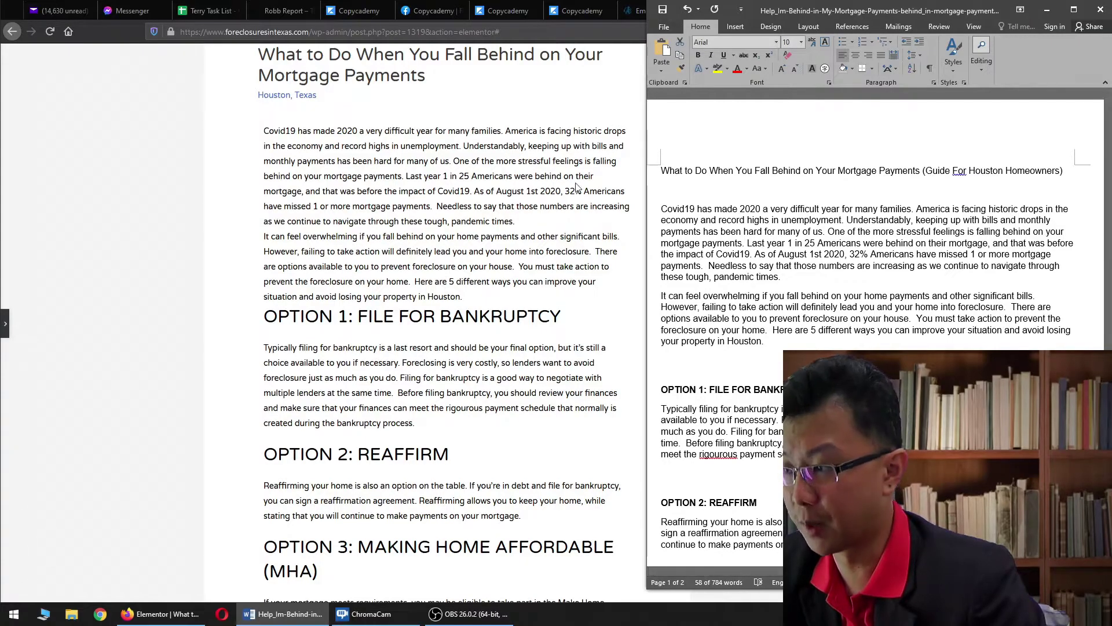
# Step: Insert a spacer between the two introduction paragraphs and reduce its height
pyautogui.click(272, 250)
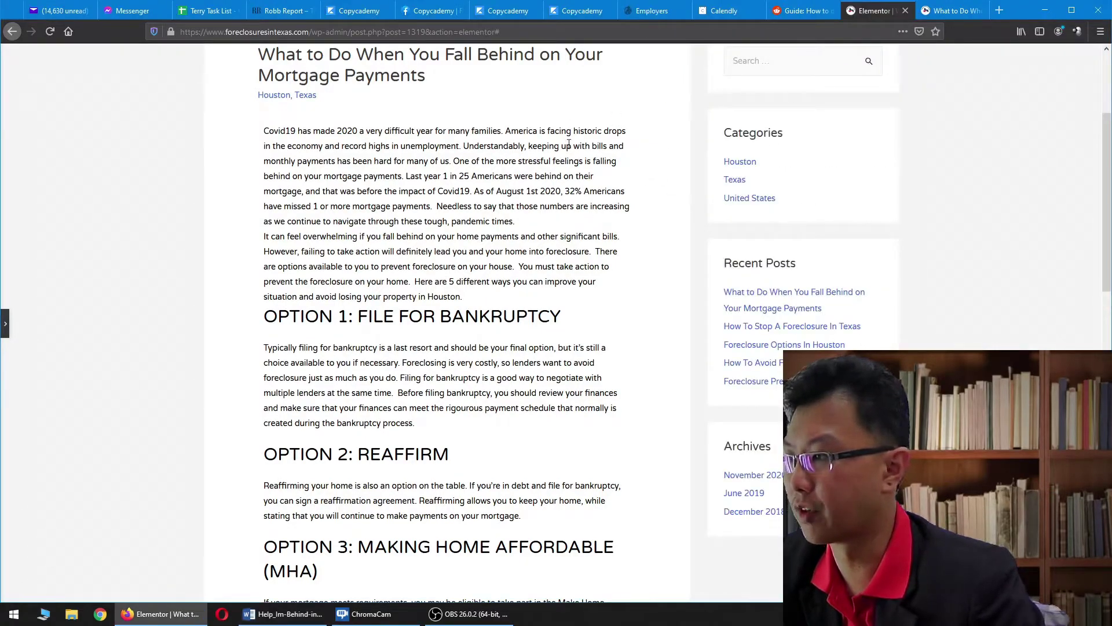
pyautogui.click(5, 322)
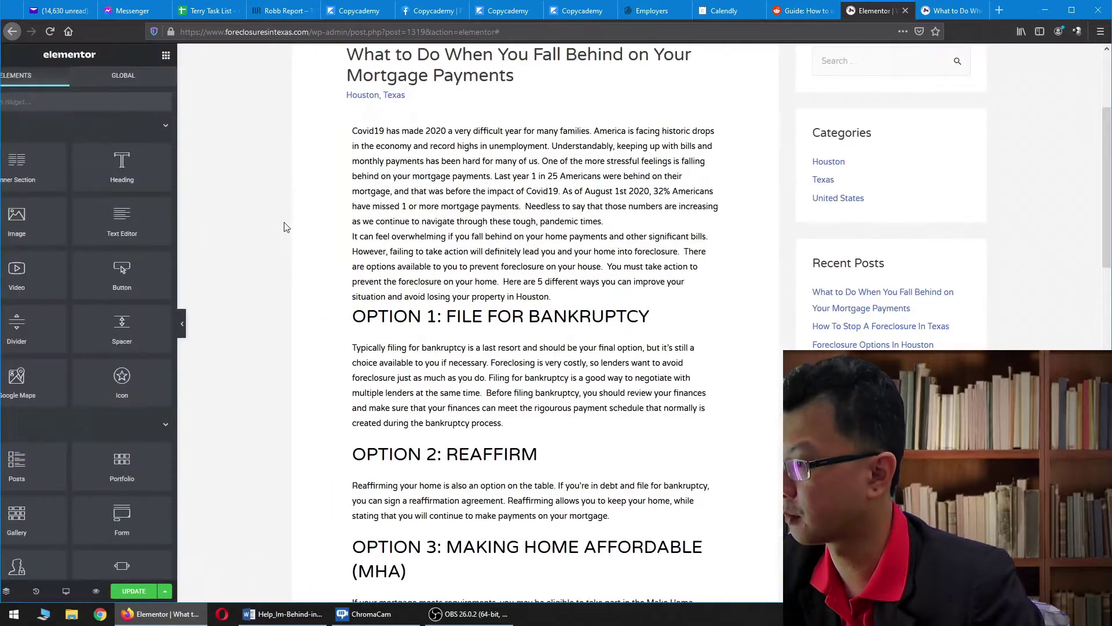
pyautogui.moveTo(170, 328); pyautogui.dragTo(458, 225)
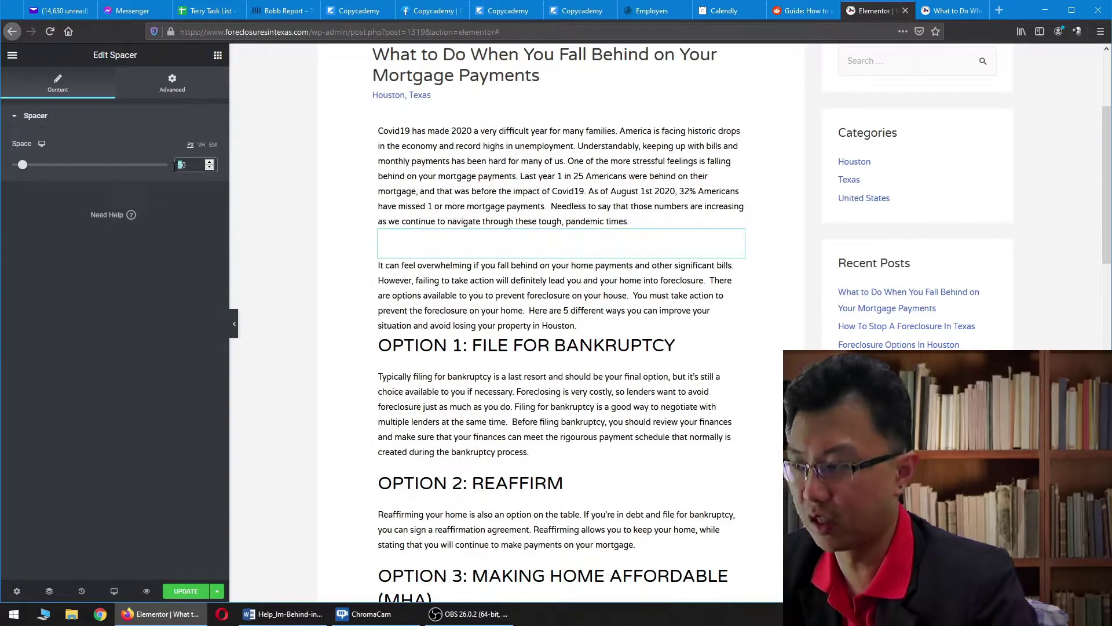
pyautogui.hotkey('ctrl', 'z')
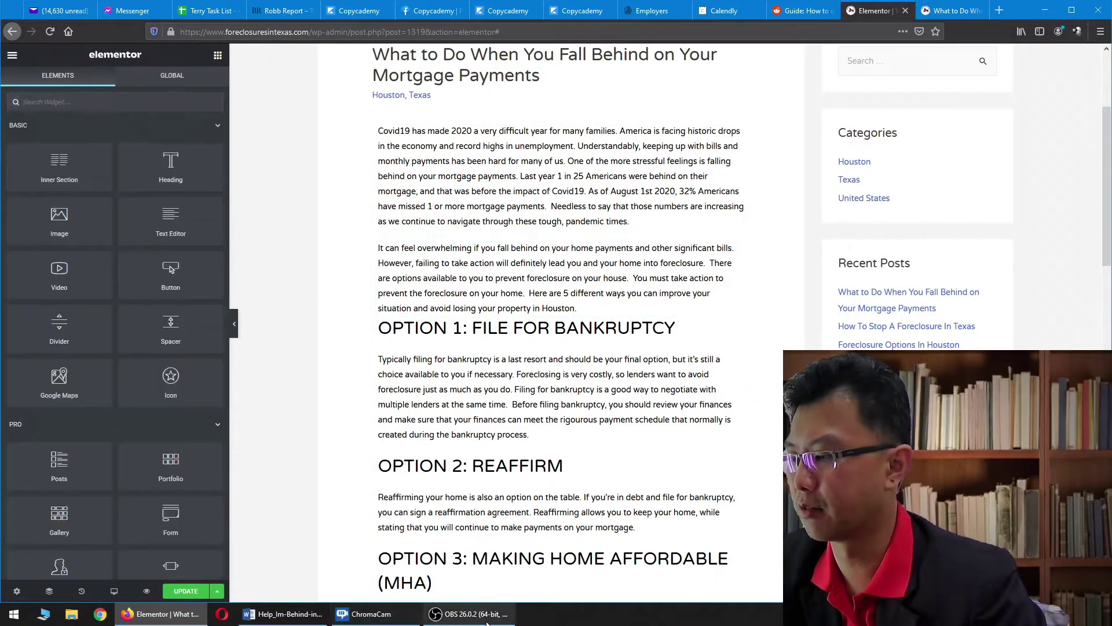
# Step: Compare the post's introduction and the Option 1 to Option 3 sections with the Word draft for matching text and spacing
pyautogui.click(284, 613)
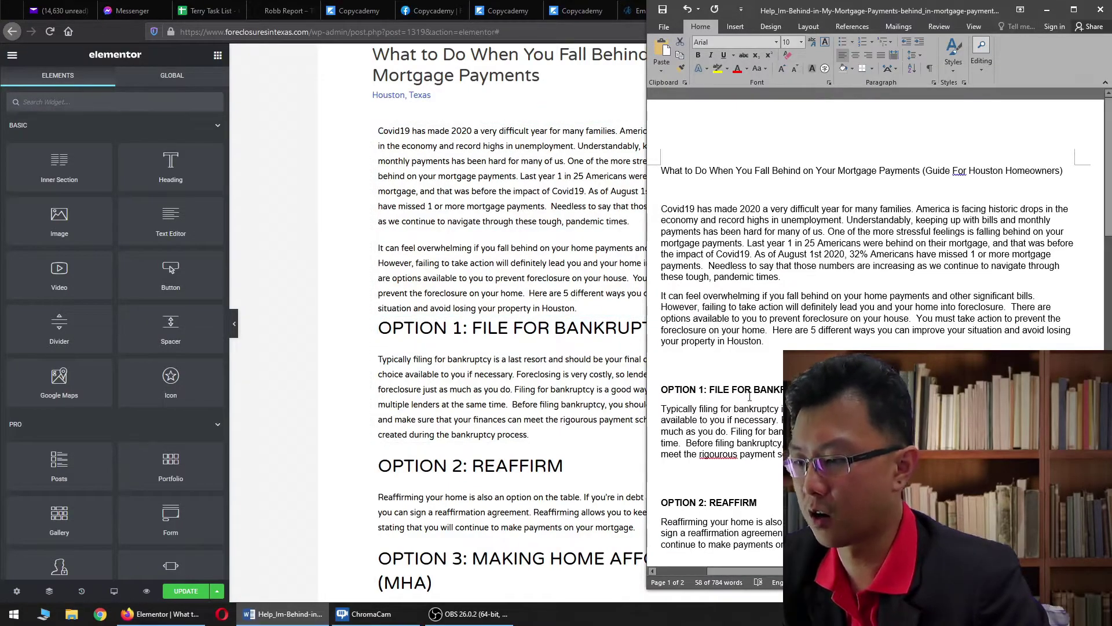
pyautogui.scroll(-1, 500, 422)
pyautogui.scroll(-1, 500, 422)
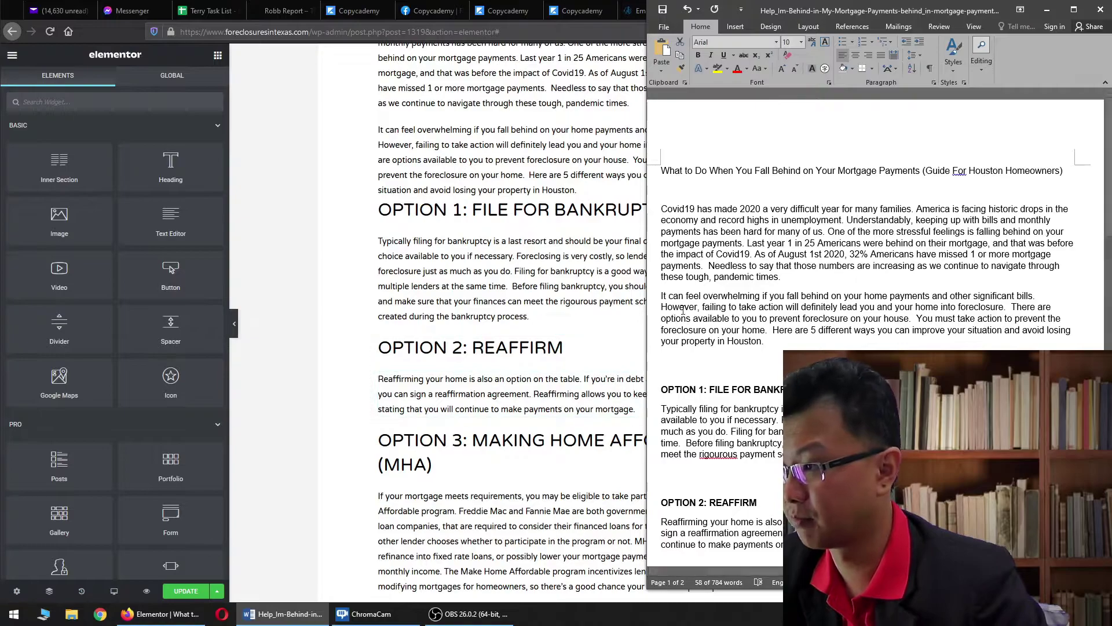
pyautogui.scroll(3, 492, 290)
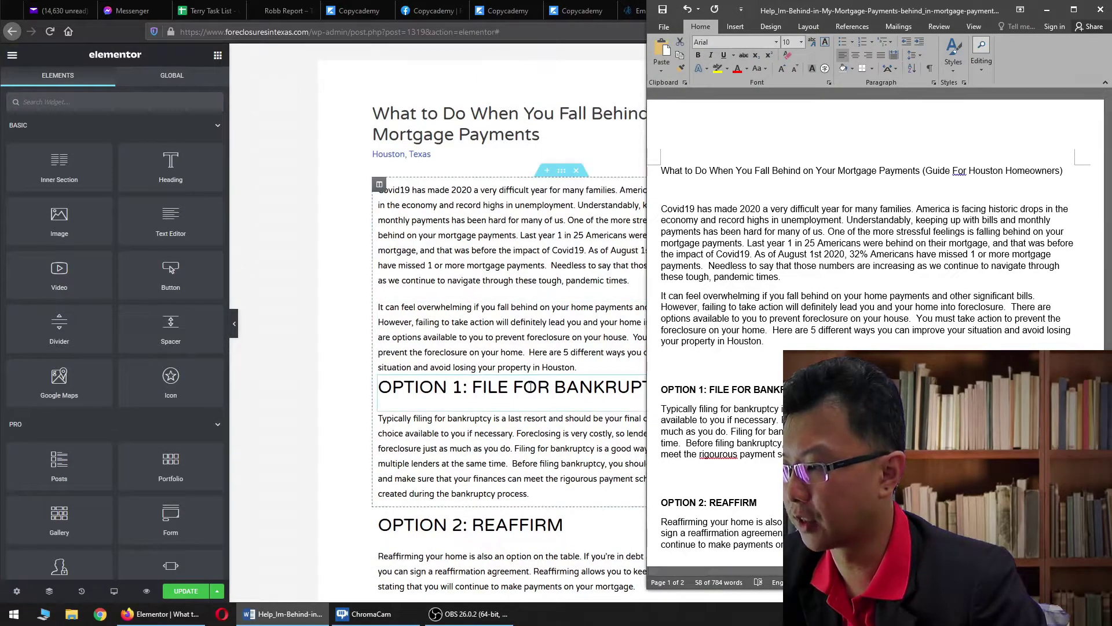
pyautogui.scroll(-1, 740, 432)
pyautogui.scroll(-2, 739, 431)
pyautogui.scroll(-6, 510, 348)
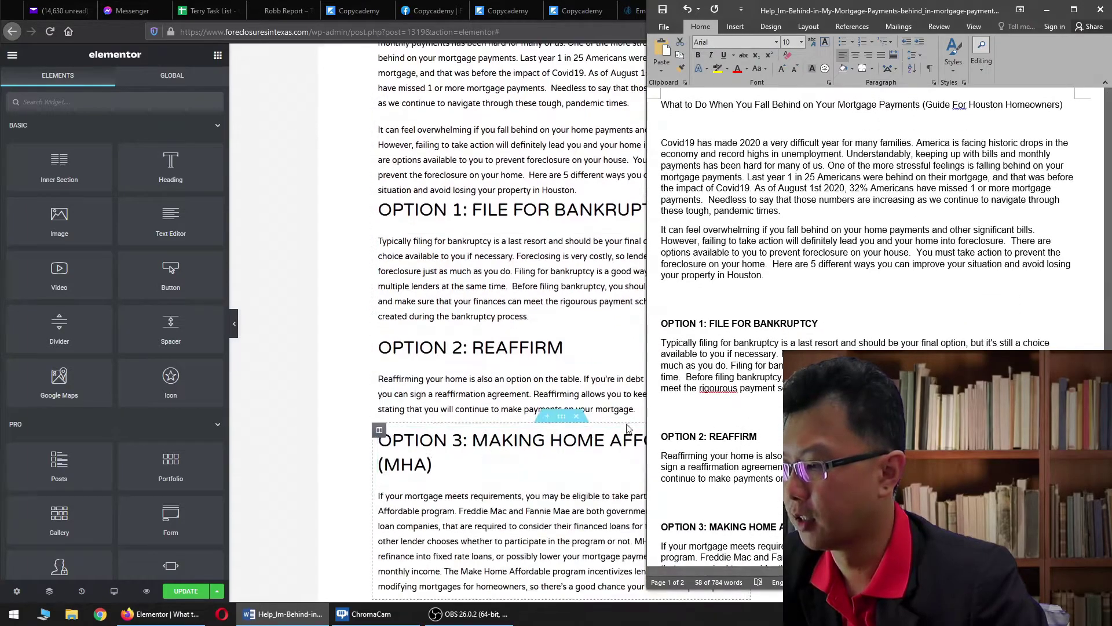
pyautogui.scroll(-7, 759, 353)
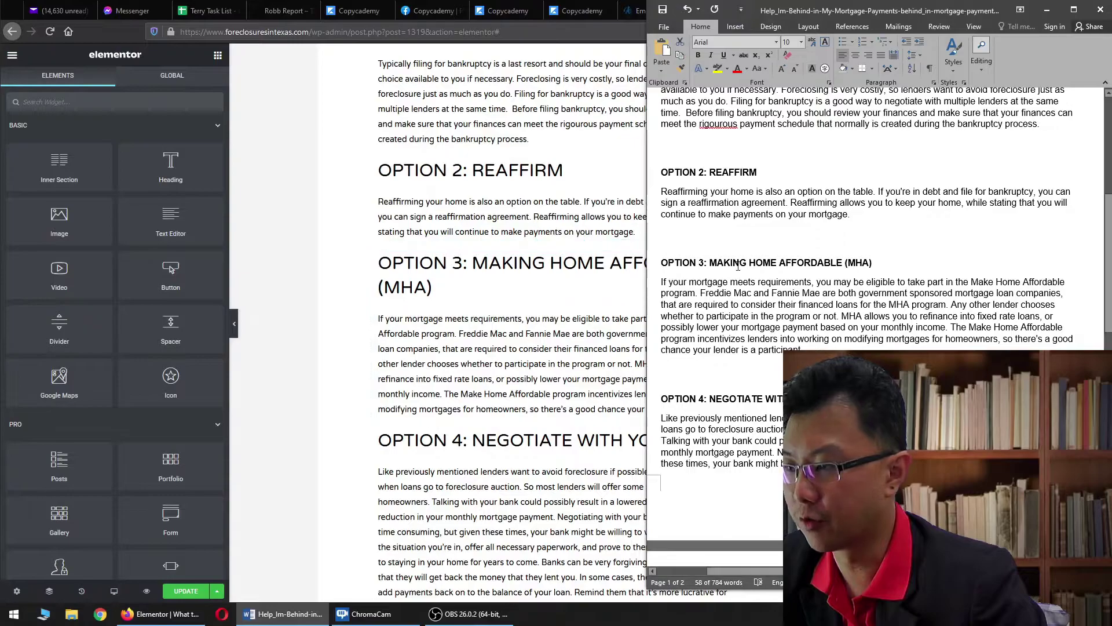
pyautogui.scroll(-4, 244, 323)
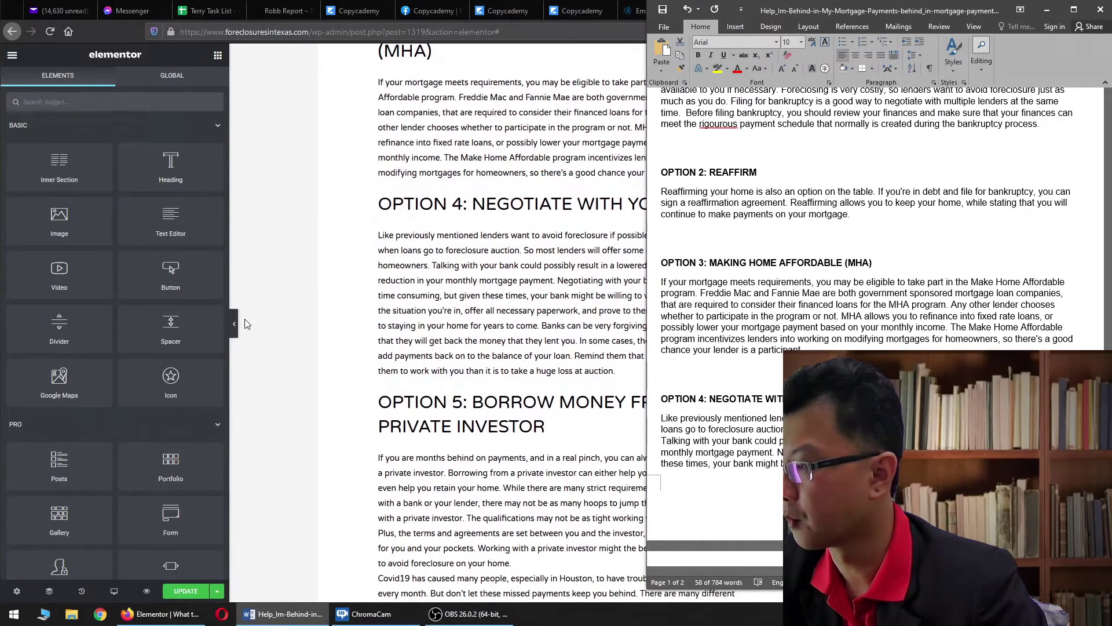
# Step: Compare the post's Option 4, Option 5 and closing paragraphs with the Word draft, with the editor panel collapsed
pyautogui.click(234, 323)
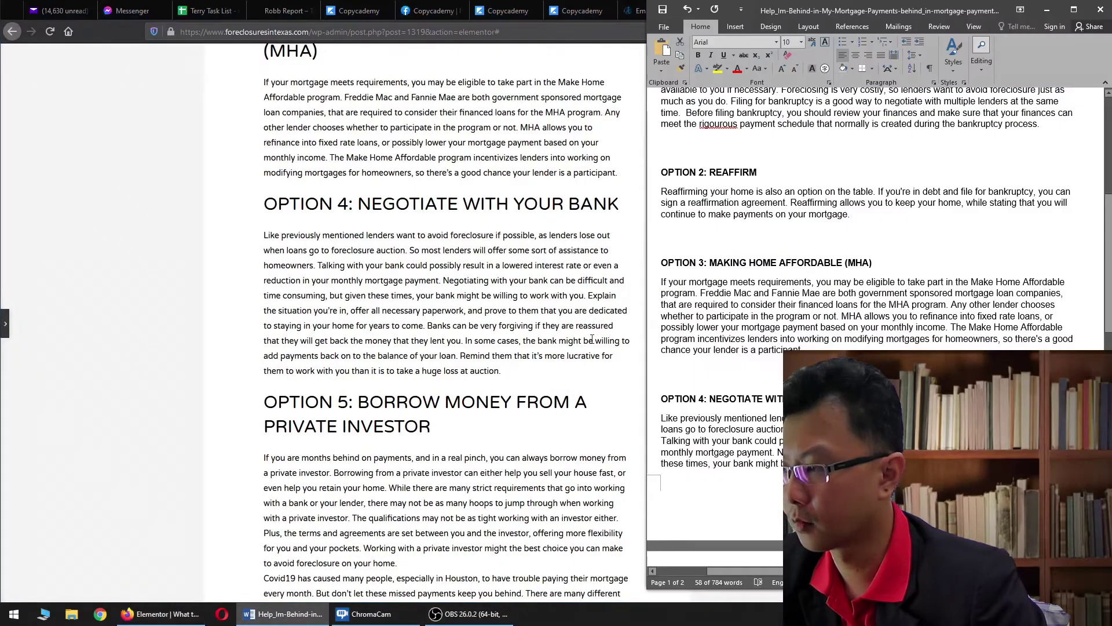
pyautogui.click(301, 203)
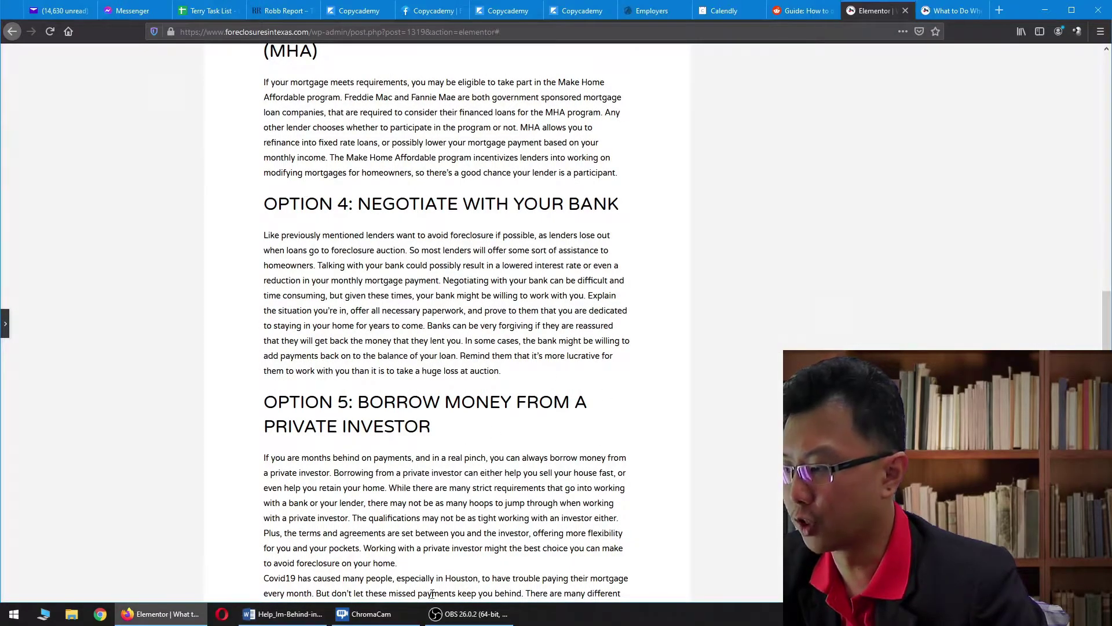
pyautogui.click(284, 614)
pyautogui.scroll(-6, 716, 169)
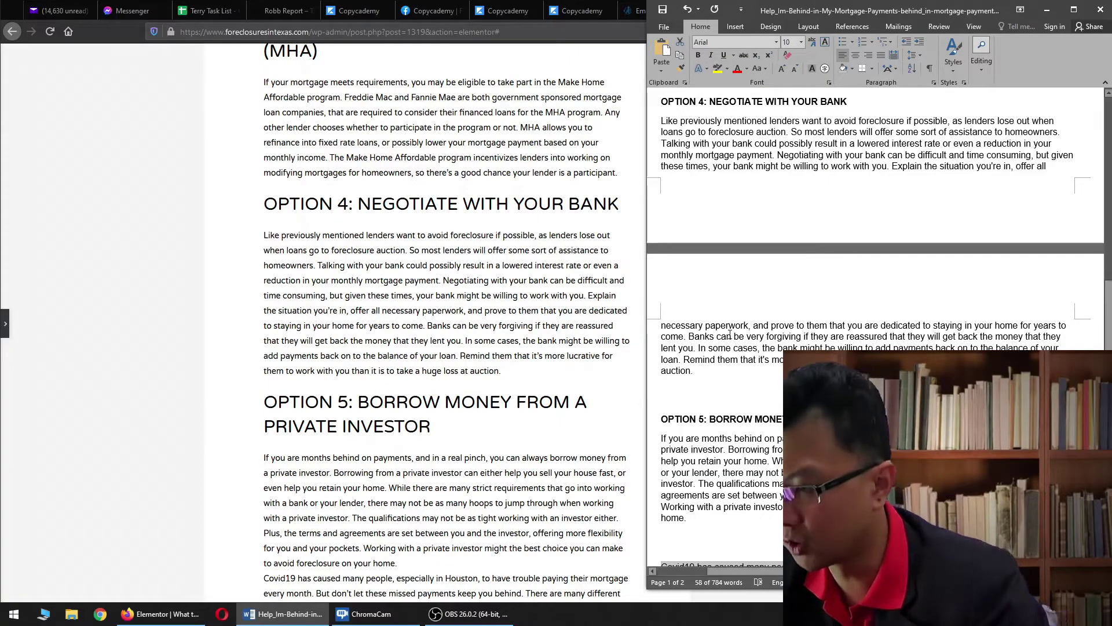
pyautogui.scroll(-3, 400, 400)
pyautogui.moveTo(265, 225); pyautogui.dragTo(305, 229)
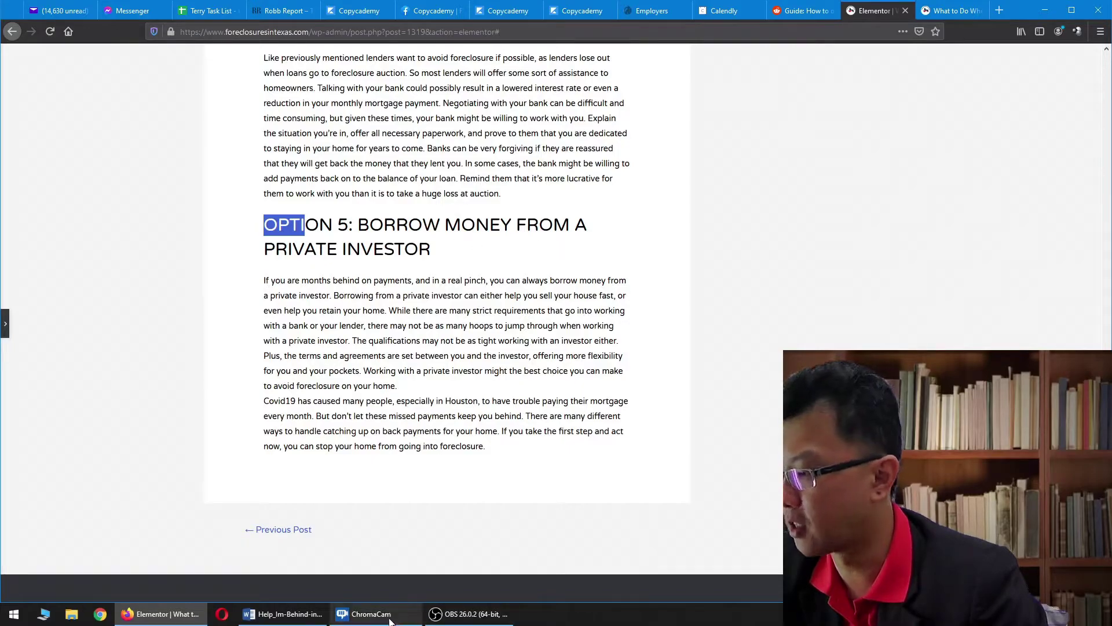
pyautogui.click(283, 614)
pyautogui.scroll(-2, 737, 467)
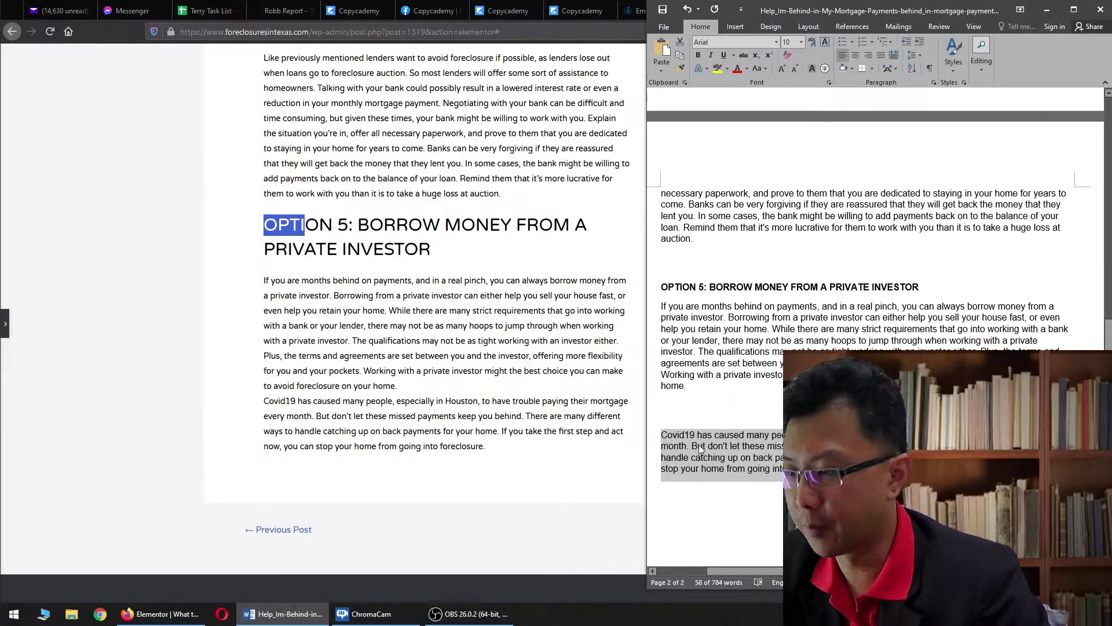
# Step: Insert a spacer of 20 px between the Option 5 text and the closing paragraph and update the post
pyautogui.click(192, 377)
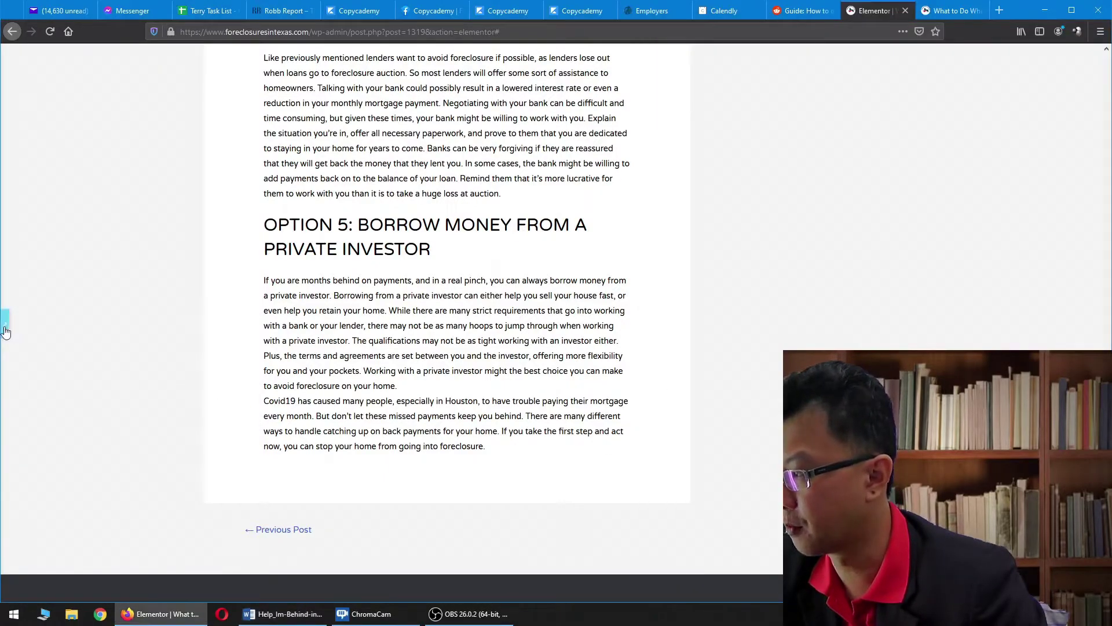
pyautogui.click(5, 328)
pyautogui.moveTo(168, 335); pyautogui.dragTo(543, 398)
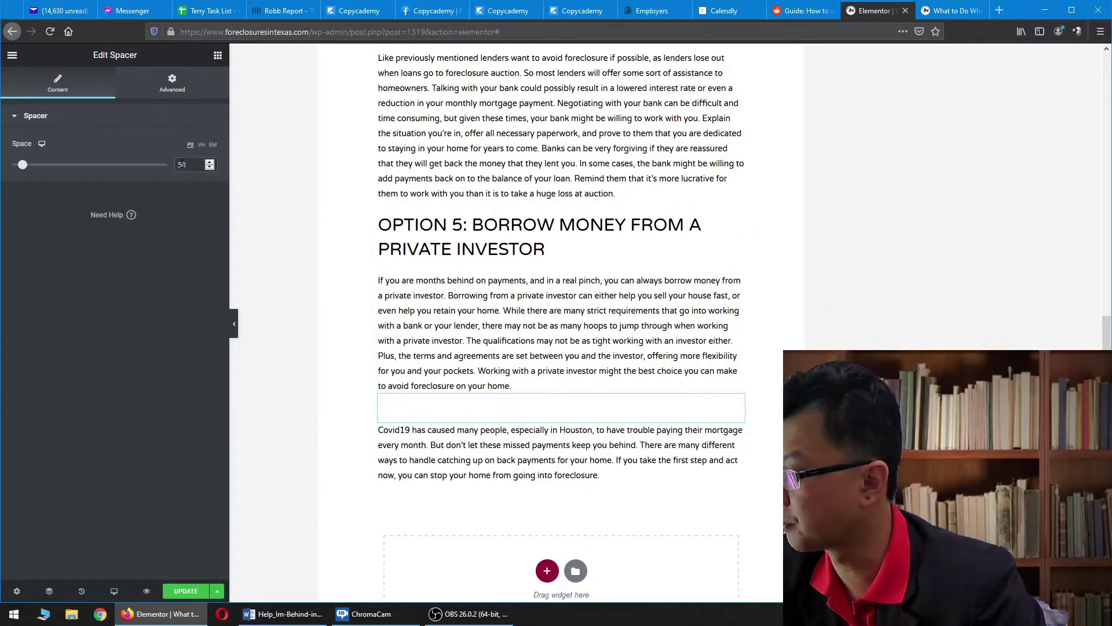
pyautogui.write('2')
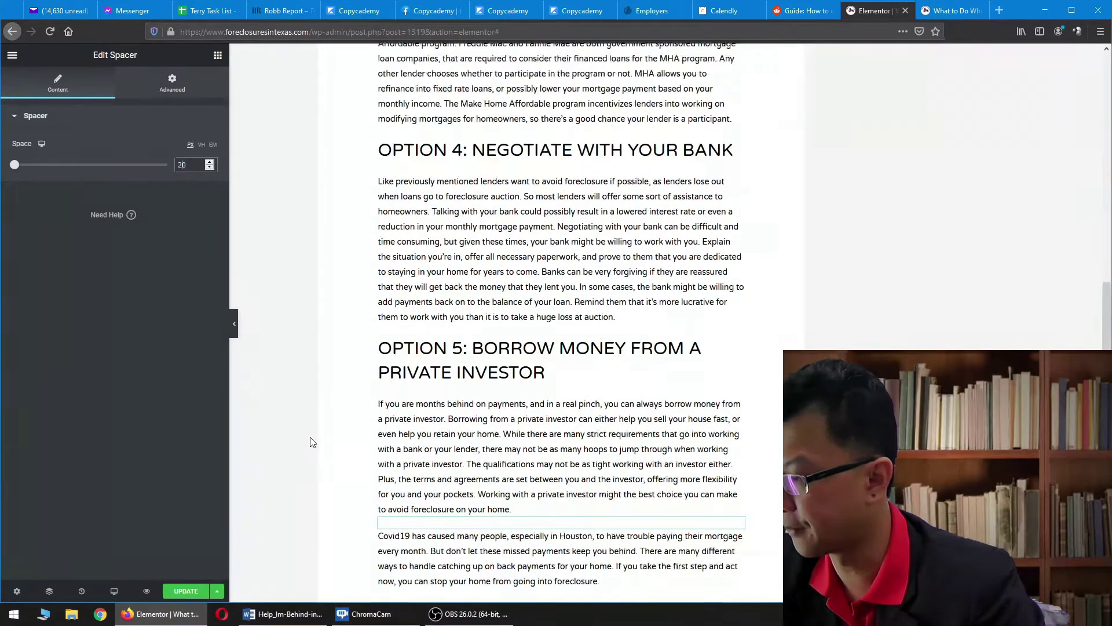
pyautogui.scroll(6, 306, 405)
pyautogui.click(184, 592)
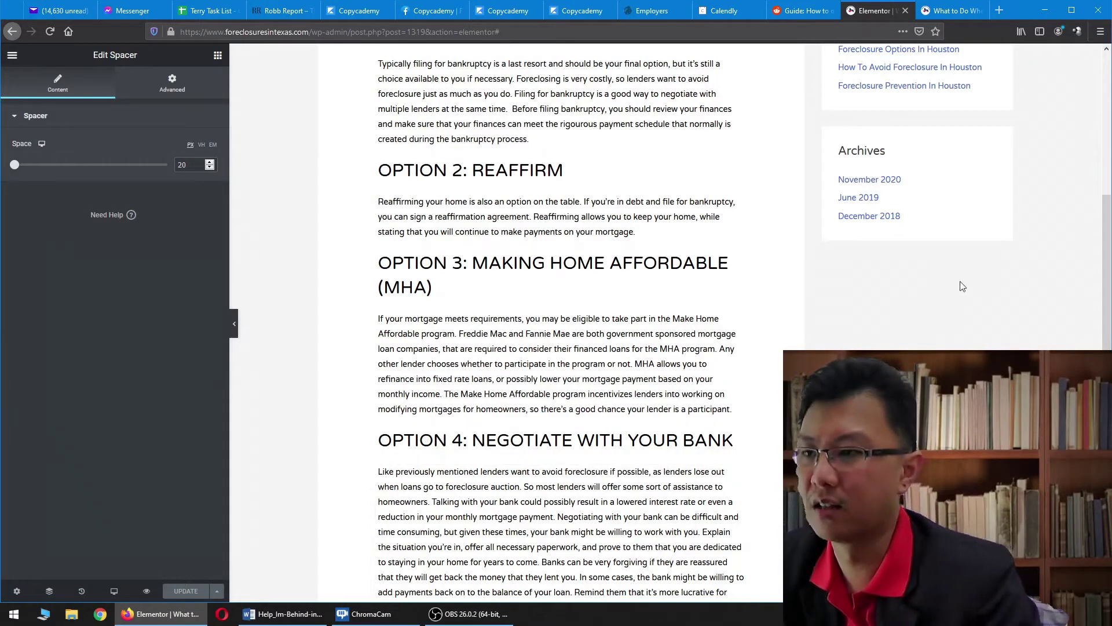
# Step: Reload the published post and examine its layout from the introduction through the option sections
pyautogui.click(950, 11)
pyautogui.rightClick(150, 204)
pyautogui.click(221, 213)
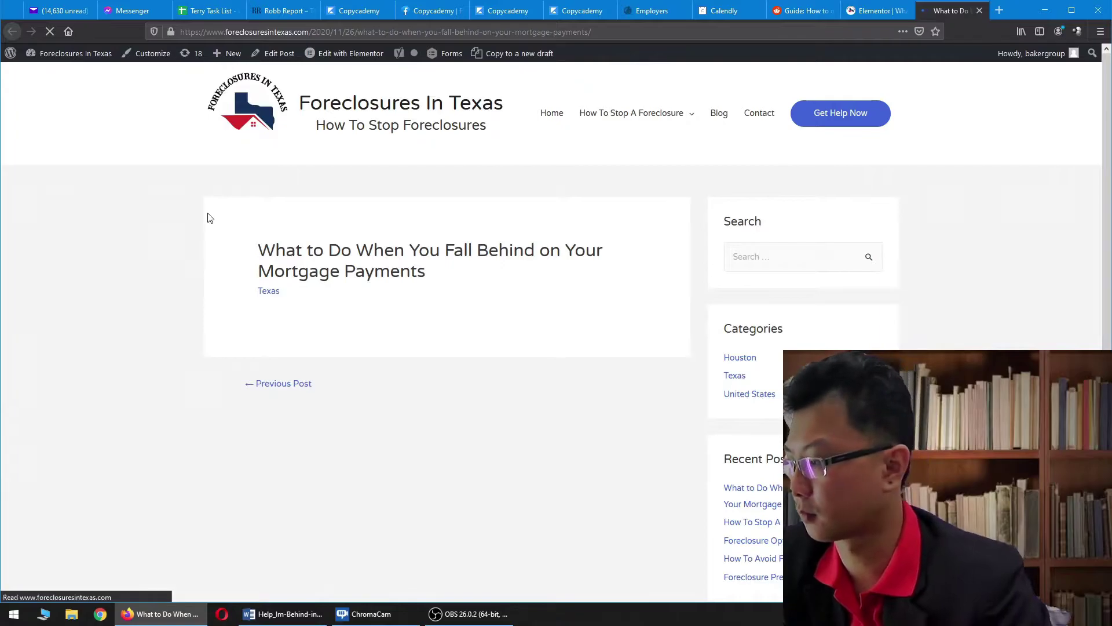
pyautogui.scroll(-10, 387, 351)
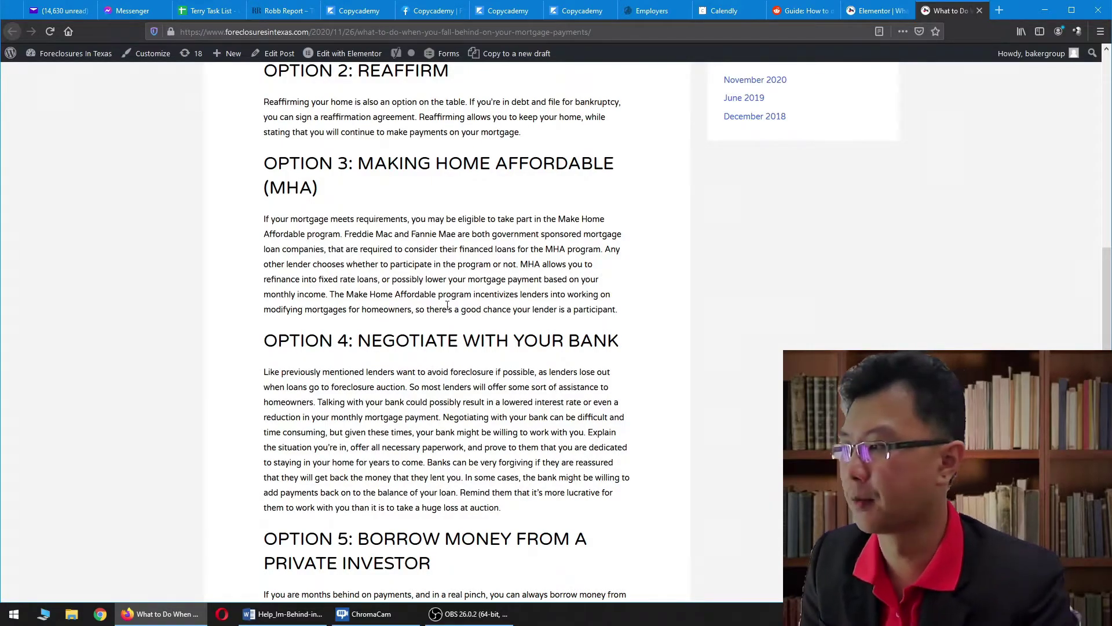
pyautogui.scroll(8, 497, 389)
pyautogui.scroll(-3, 498, 397)
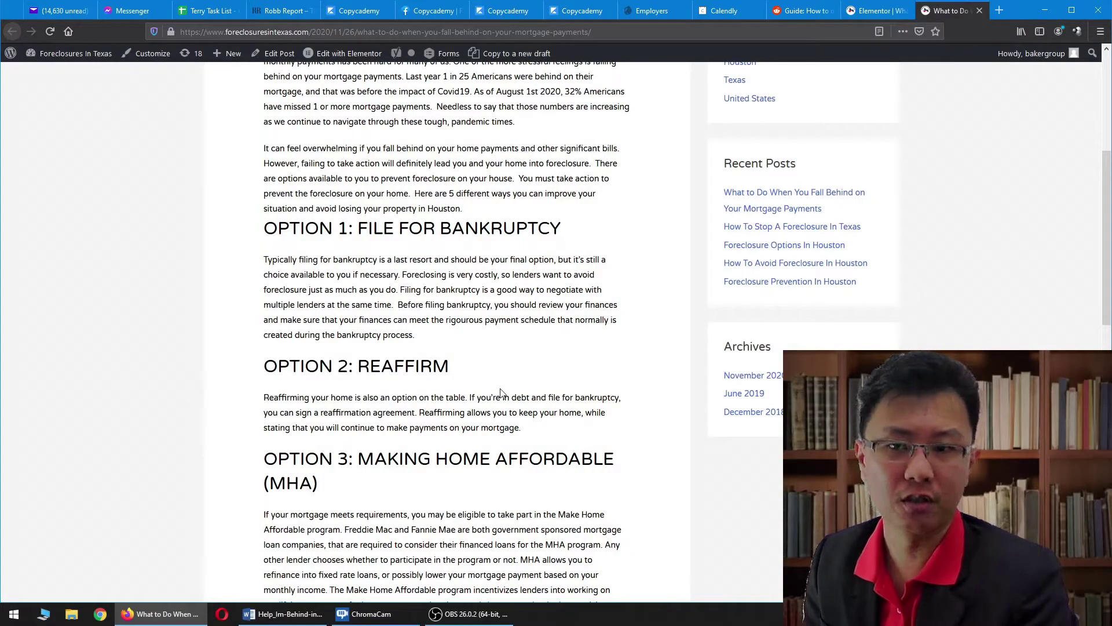
pyautogui.scroll(5, 502, 394)
pyautogui.scroll(-4, 502, 393)
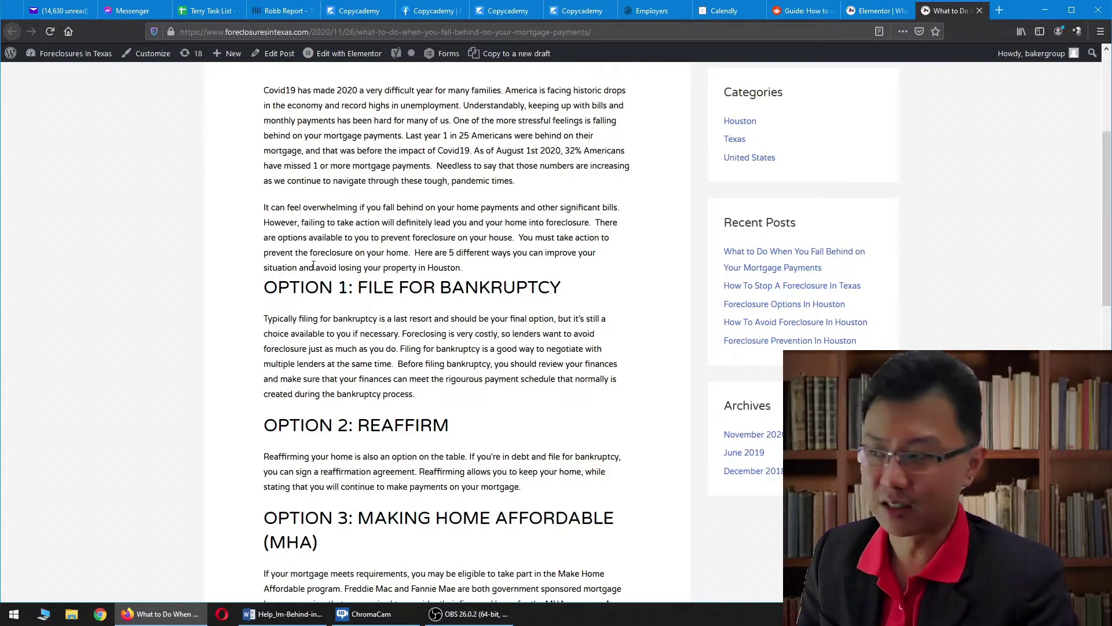
pyautogui.scroll(-3, 313, 268)
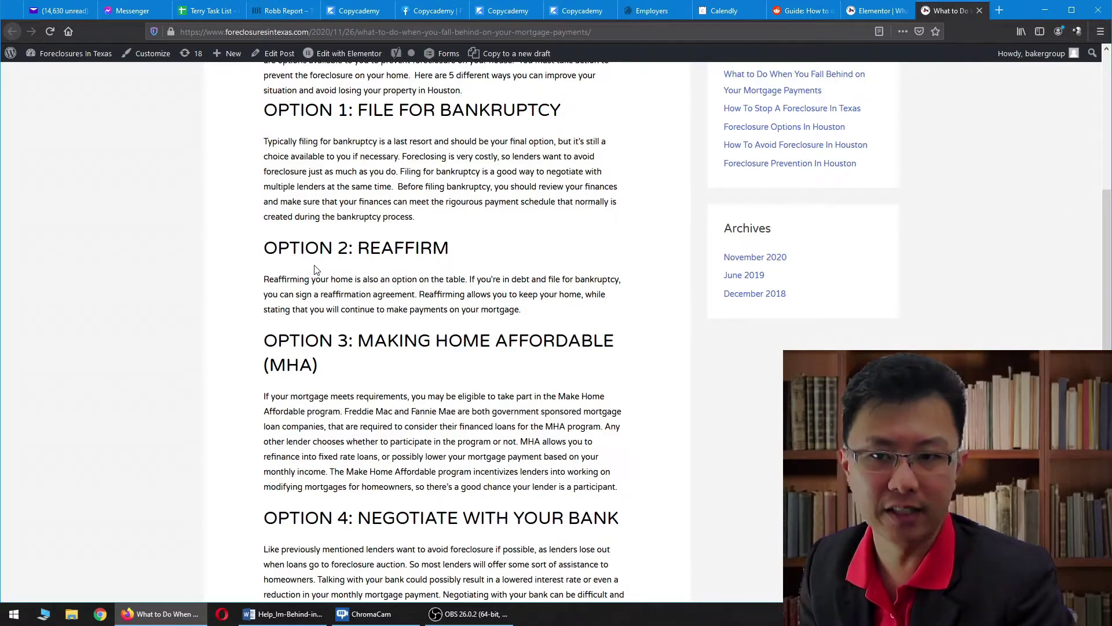
# Step: Review the published post from its title to the closing paragraph and check it against the full Word draft
pyautogui.scroll(7, 314, 269)
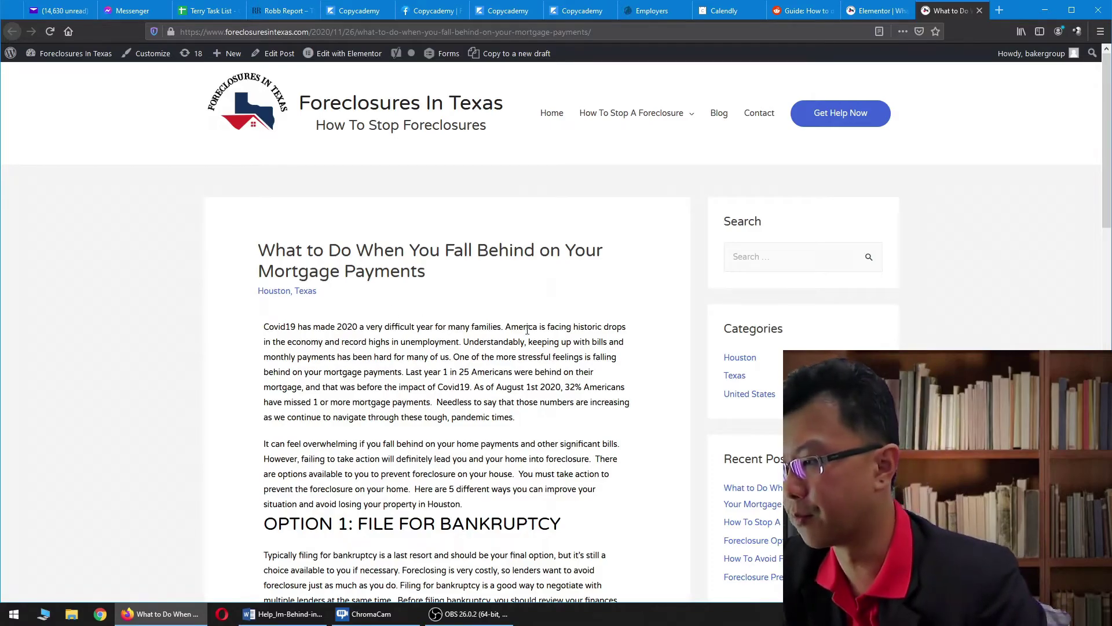
pyautogui.scroll(-20, 528, 330)
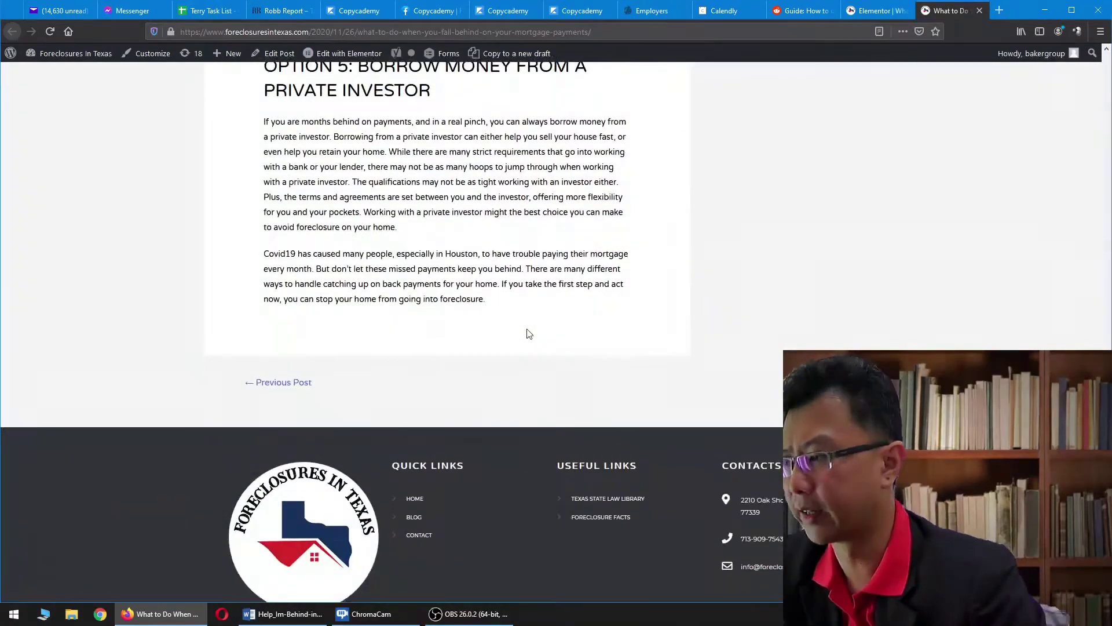
pyautogui.scroll(5, 528, 331)
pyautogui.scroll(-2, 532, 327)
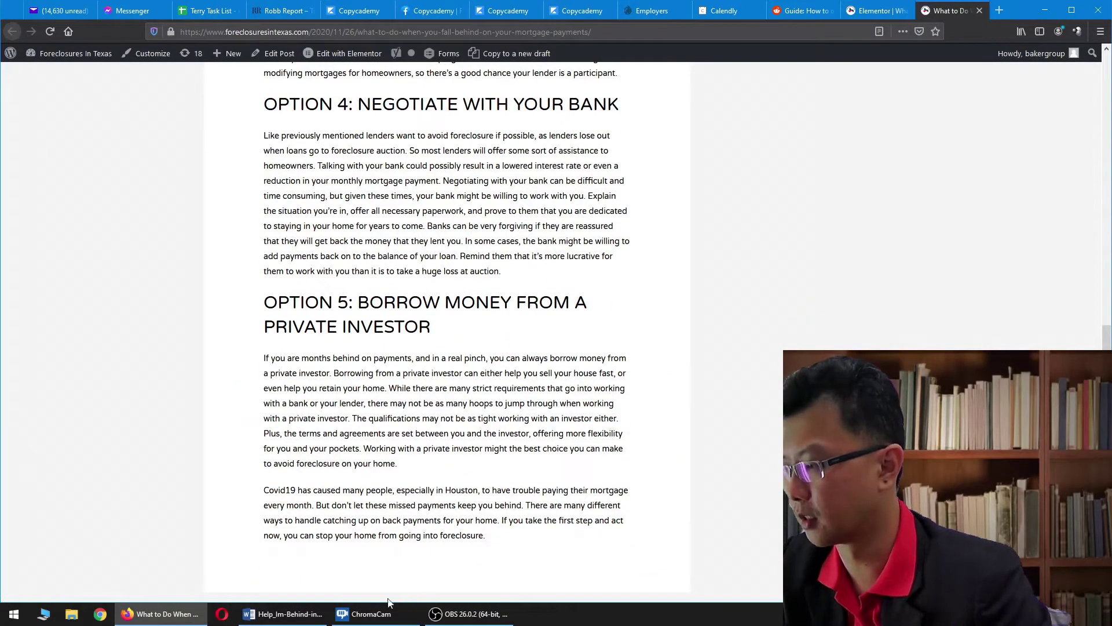
pyautogui.click(282, 614)
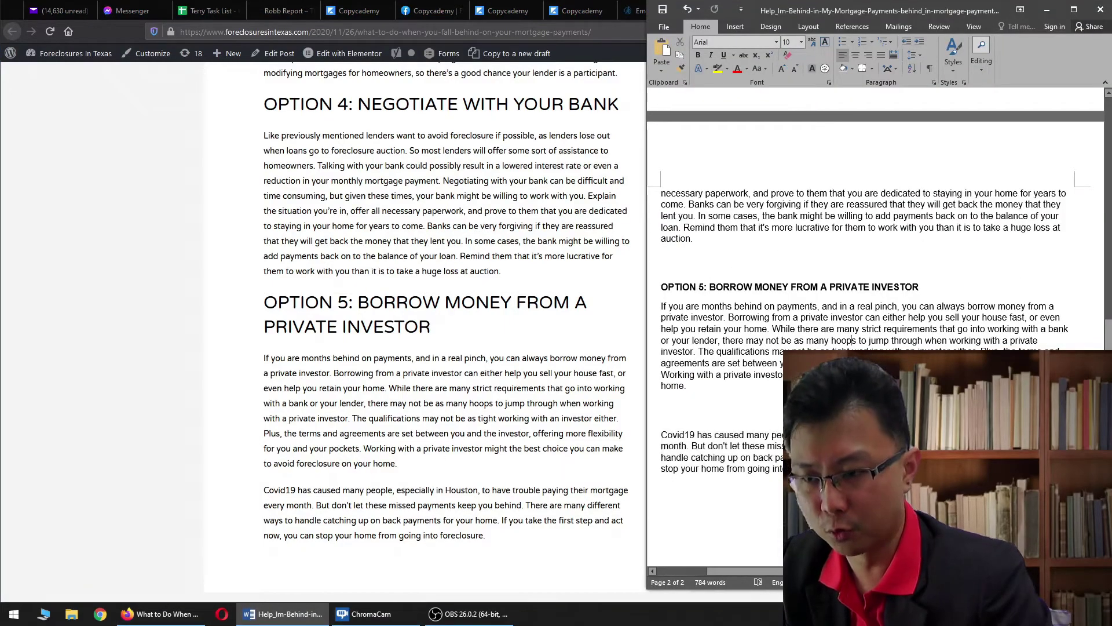
pyautogui.moveTo(1108, 333); pyautogui.dragTo(1109, 172)
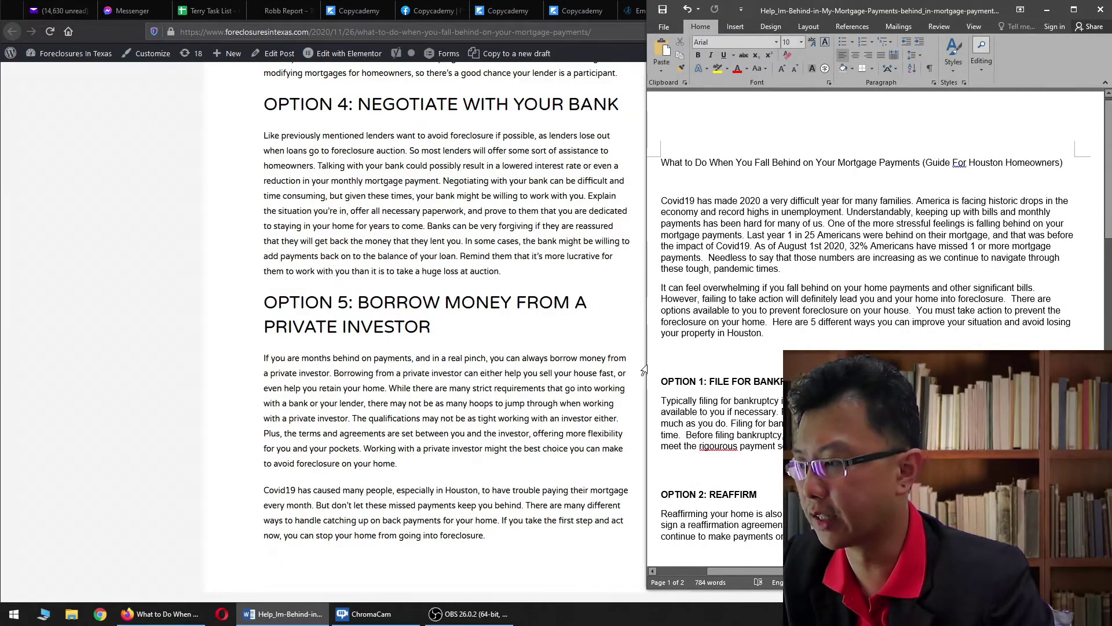
pyautogui.scroll(-20, 774, 348)
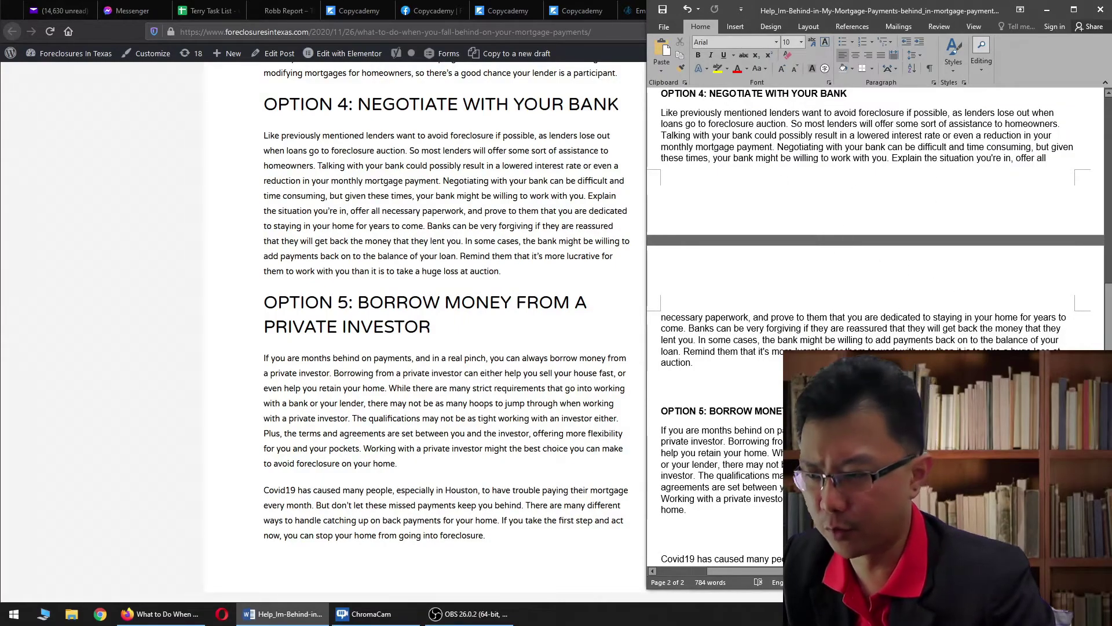
pyautogui.scroll(-3, 875, 330)
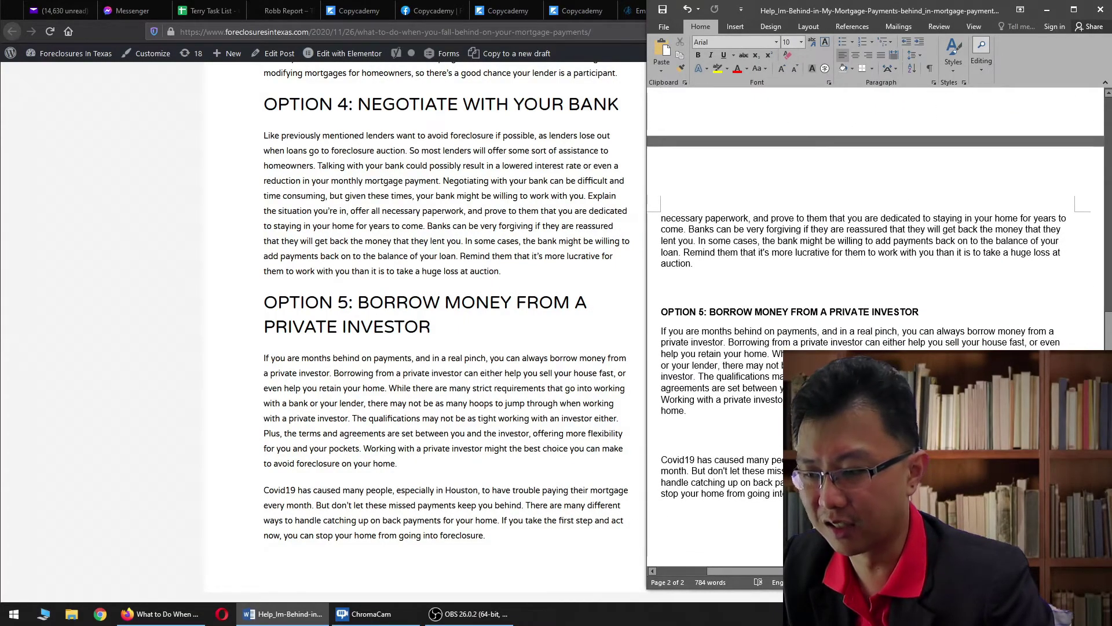
pyautogui.scroll(-1, 853, 332)
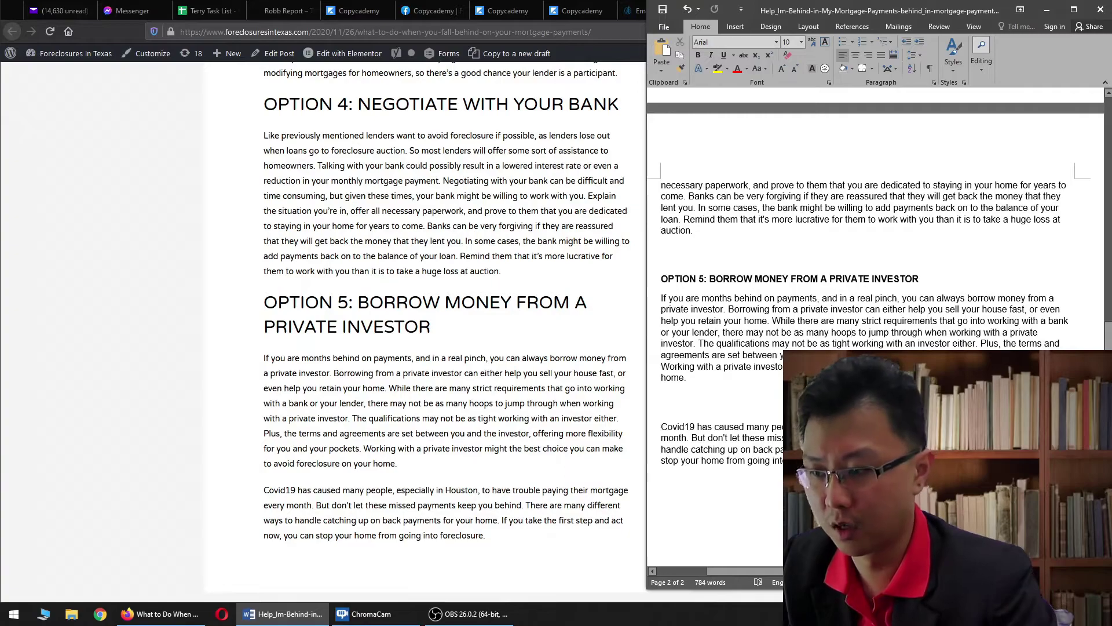
pyautogui.click(608, 420)
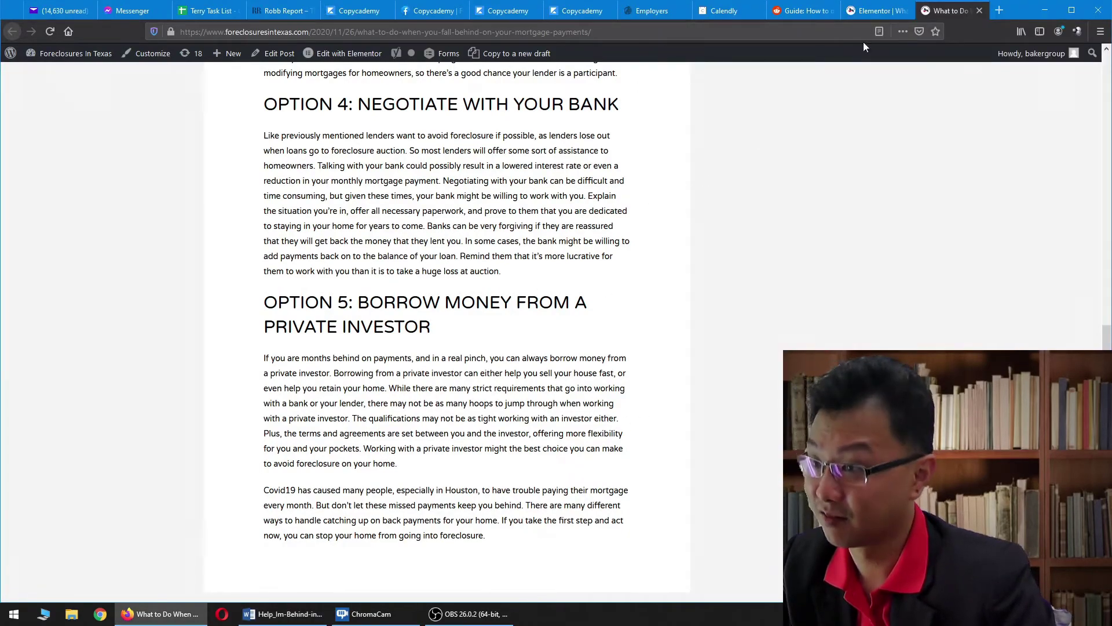
# Step: Return to the Elementor editor and examine the spacing from the introduction through the Option 4 section
pyautogui.click(871, 13)
pyautogui.scroll(10, 513, 336)
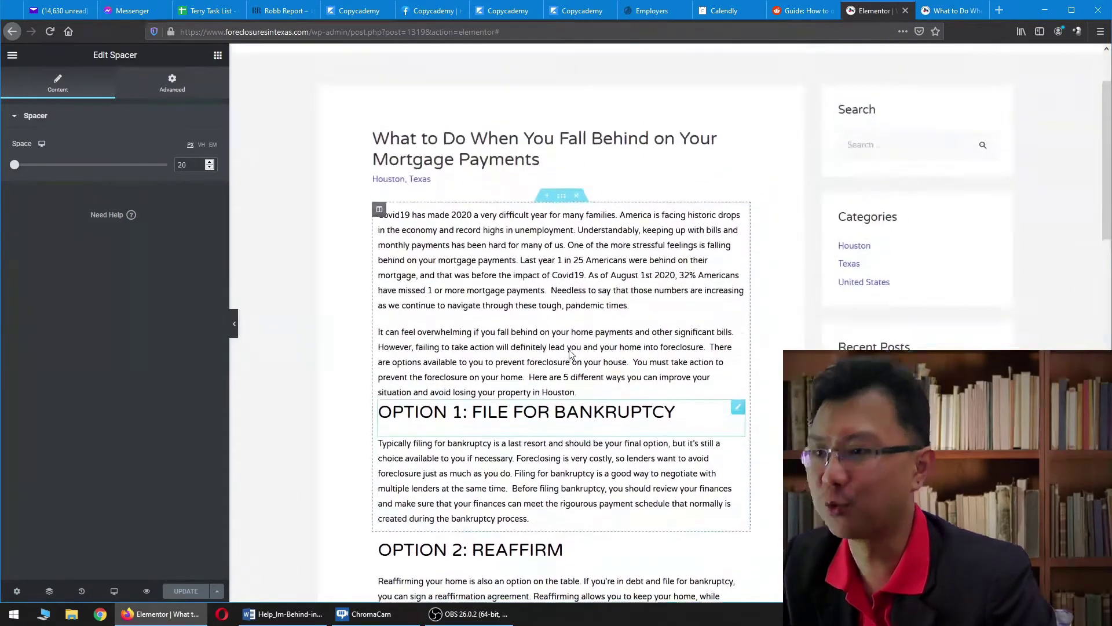
pyautogui.scroll(-3, 513, 336)
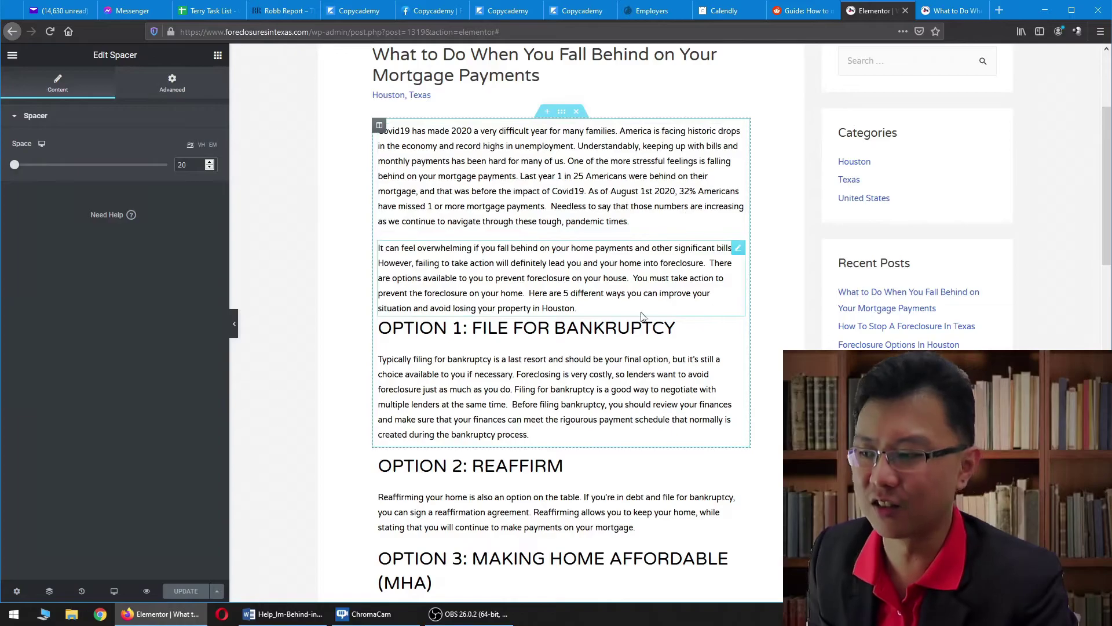
pyautogui.scroll(-3, 524, 398)
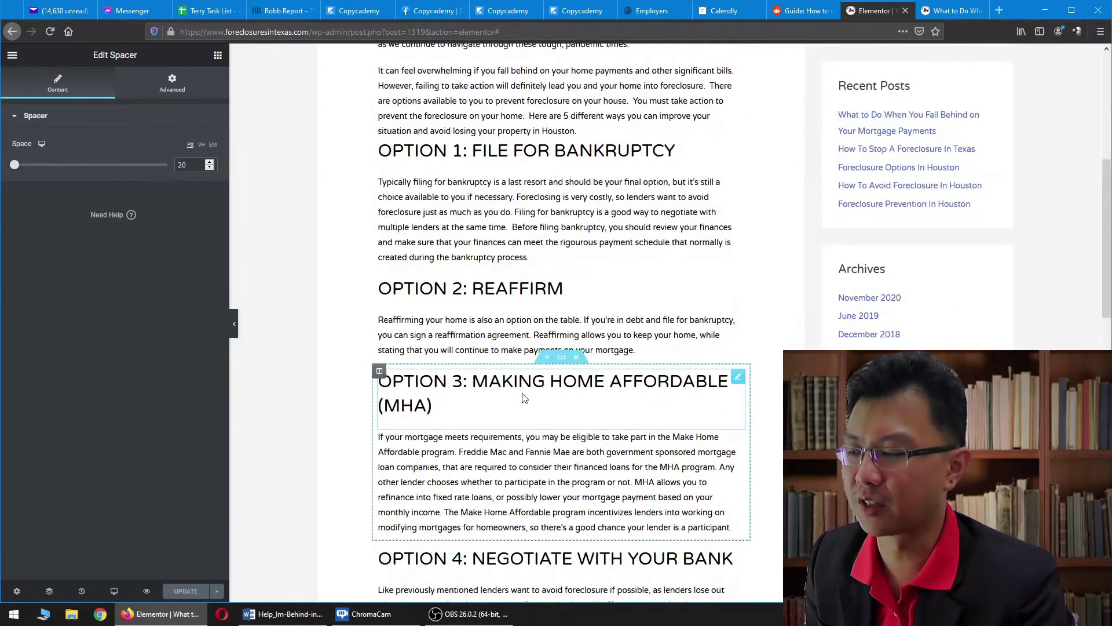
pyautogui.scroll(-3, 523, 398)
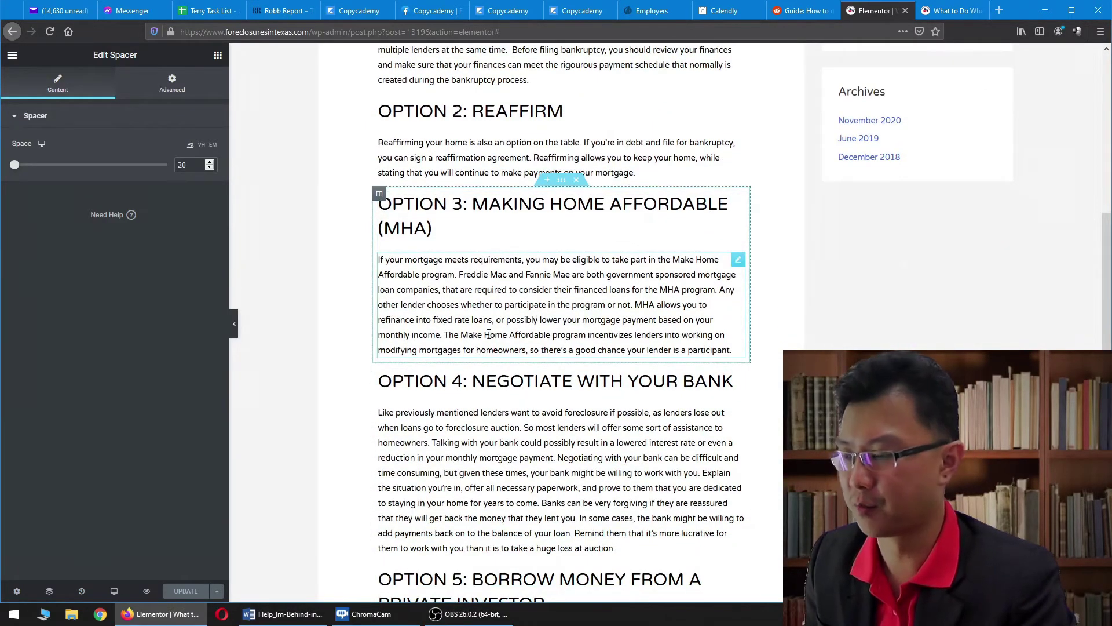